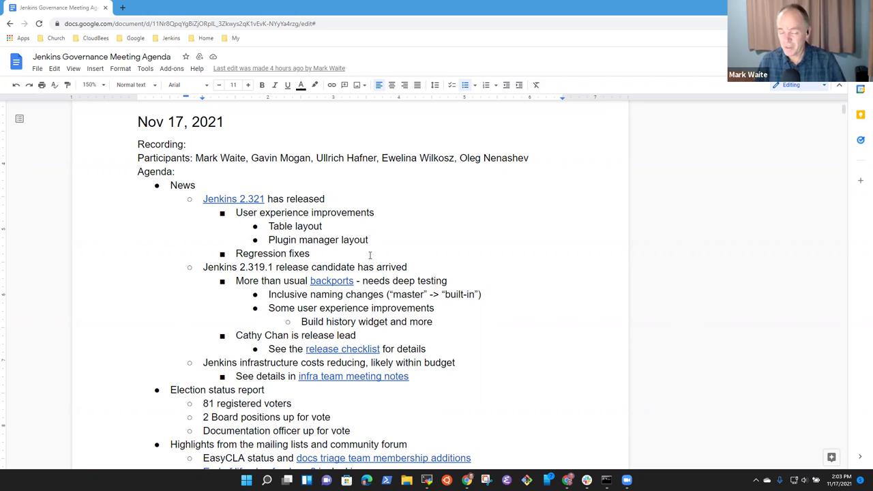
Step: Append a dash and the presenter's first name to the "Election status report" agenda item
{"action": "left_click", "coordinate": [211, 185]}
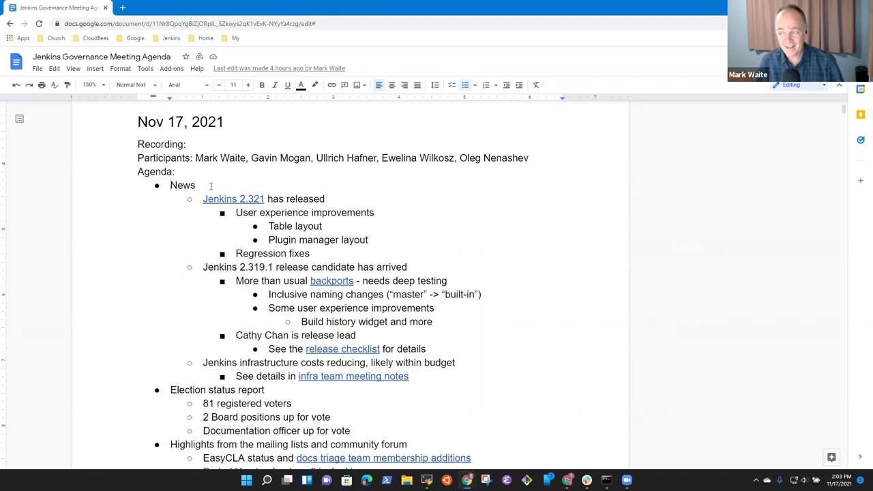
{"action": "double_click", "coordinate": [211, 185]}
{"action": "key", "text": "Down"}
{"action": "key", "text": "Down"}
{"action": "key", "text": "Down"}
{"action": "key", "text": "Down"}
{"action": "key", "text": "Down"}
{"action": "key", "text": "Down"}
{"action": "key", "text": "Down"}
{"action": "key", "text": "Down"}
{"action": "key", "text": "Down"}
{"action": "key", "text": "Down"}
{"action": "key", "text": "Down"}
{"action": "key", "text": "Down"}
{"action": "key", "text": "Down"}
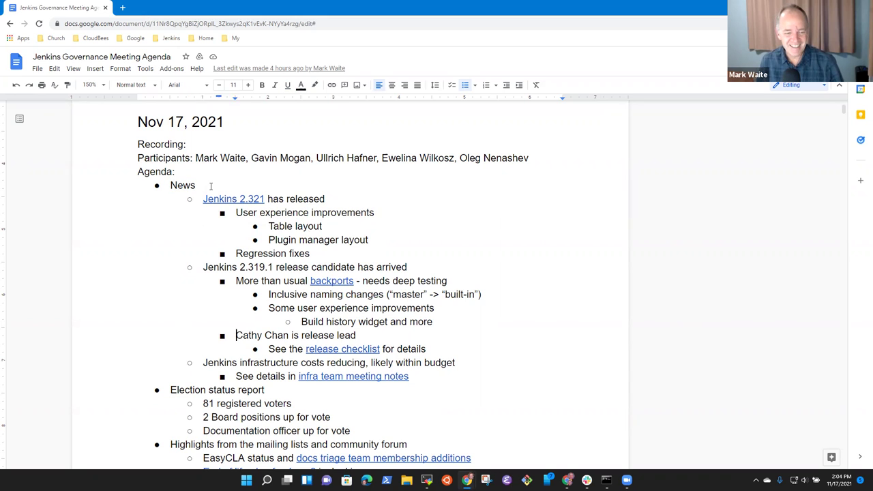
{"action": "key", "text": "Down"}
{"action": "key", "text": "End"}
{"action": "type", "text": "- Gavin"}
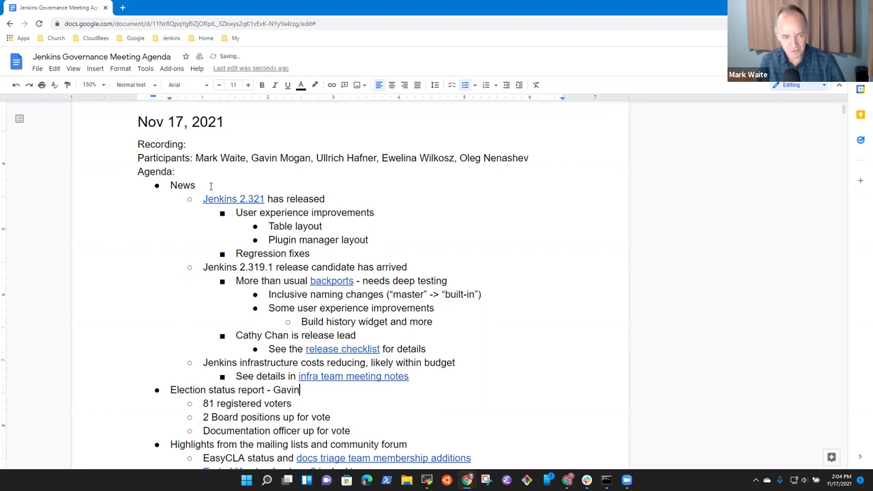
Step: Review the Nov 17, 2021 agenda from the News items through the mailing list and community forum highlights
{"action": "key", "text": "Down"}
{"action": "key", "text": "Down"}
{"action": "key", "text": "Down"}
{"action": "key", "text": "Down"}
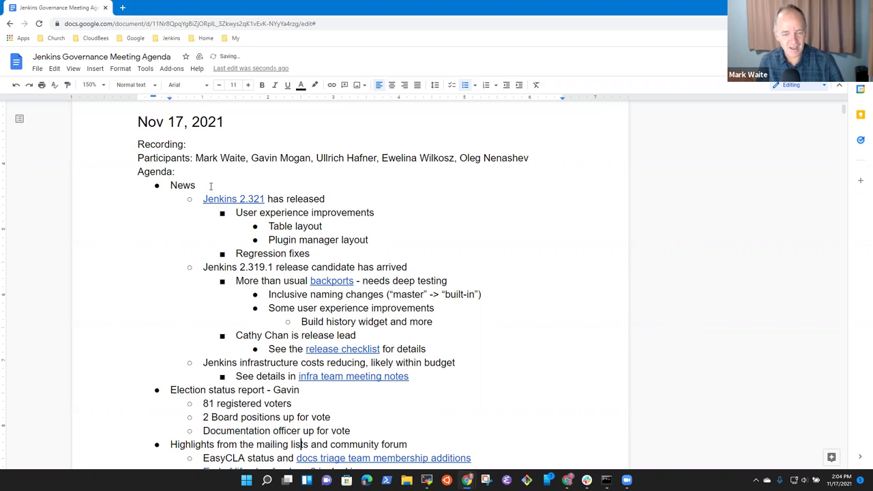
{"action": "key", "text": "shift+End"}
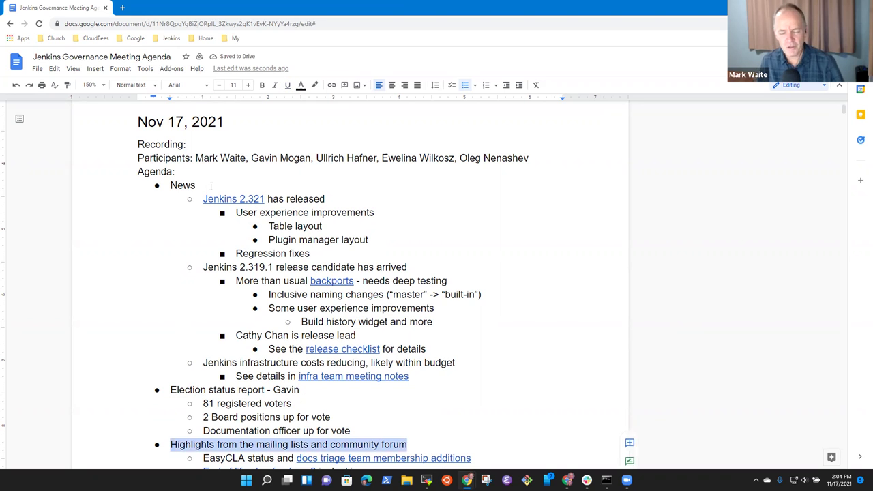
{"action": "key", "text": "Down"}
{"action": "key", "text": "Down"}
{"action": "key", "text": "Down"}
{"action": "key", "text": "Down"}
{"action": "key", "text": "Down"}
{"action": "key", "text": "Down"}
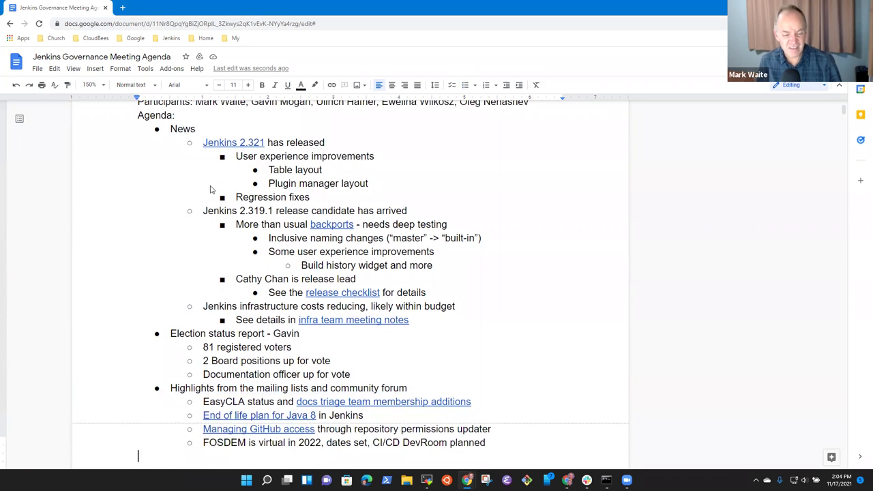
{"action": "key", "text": "Up"}
{"action": "key", "text": "Up"}
{"action": "key", "text": "Up"}
{"action": "key", "text": "Up"}
{"action": "key", "text": "Up"}
{"action": "key", "text": "Up"}
{"action": "key", "text": "Up"}
{"action": "key", "text": "Up"}
{"action": "key", "text": "Up"}
{"action": "key", "text": "Up"}
{"action": "key", "text": "Up"}
{"action": "key", "text": "Up"}
{"action": "key", "text": "Up"}
{"action": "key", "text": "Up"}
{"action": "key", "text": "Up"}
{"action": "key", "text": "Up"}
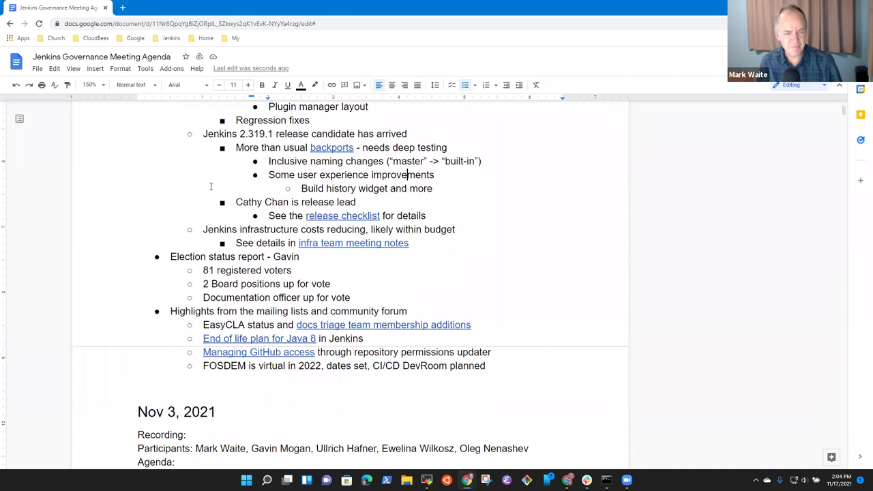
{"action": "key", "text": "Up"}
{"action": "key", "text": "Up"}
{"action": "key", "text": "Up"}
{"action": "key", "text": "Up"}
{"action": "key", "text": "Up"}
{"action": "key", "text": "Up"}
{"action": "key", "text": "Up"}
{"action": "key", "text": "Up"}
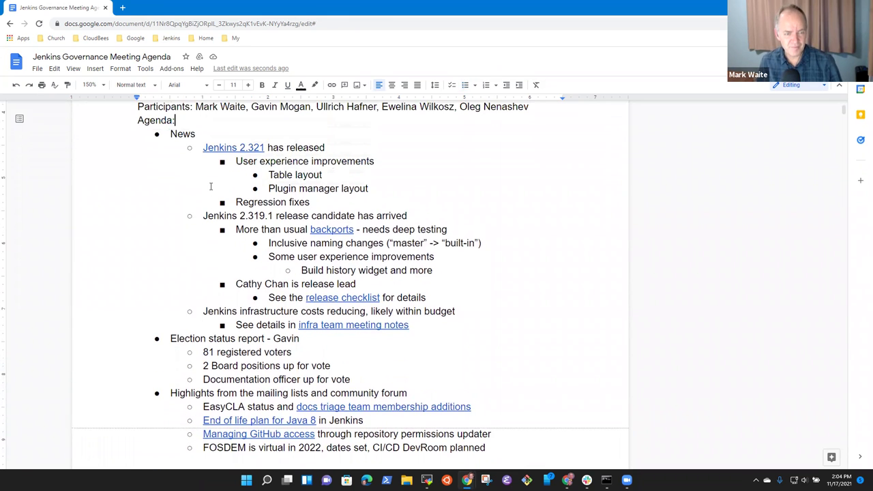
{"action": "key", "text": "Down"}
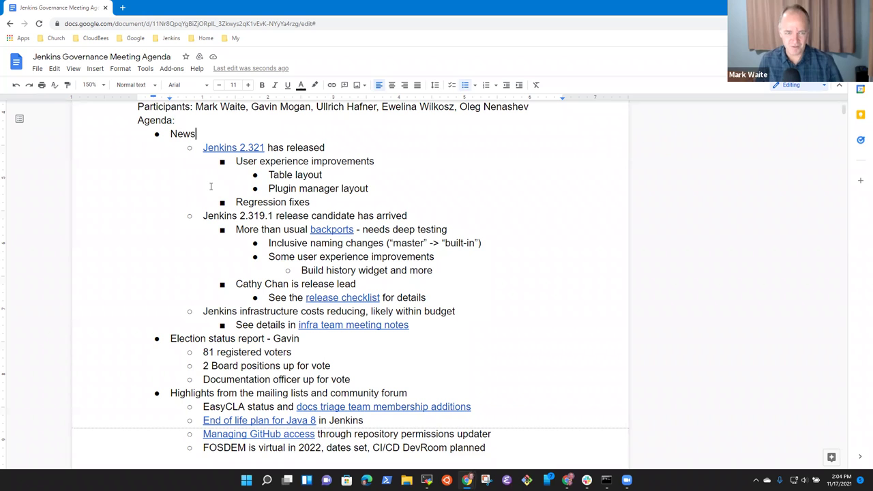
{"action": "key", "text": "Up"}
{"action": "key", "text": "Up"}
{"action": "key", "text": "ctrl+Left"}
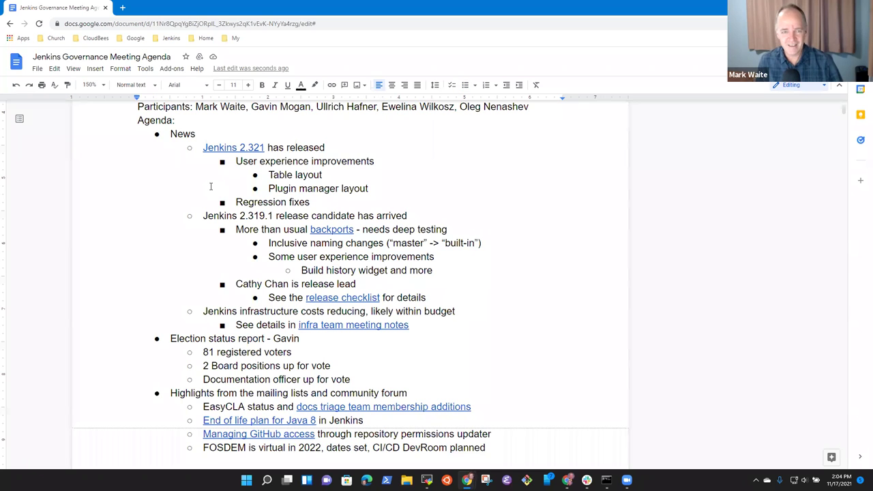
{"action": "key", "text": "Down"}
{"action": "key", "text": "Down"}
{"action": "key", "text": "Down"}
{"action": "key", "text": "Down"}
{"action": "key", "text": "Up"}
{"action": "key", "text": "Home"}
{"action": "key", "text": "shift+End"}
{"action": "key", "text": "Down"}
{"action": "key", "text": "Down"}
{"action": "key", "text": "Down"}
{"action": "key", "text": "Down"}
{"action": "key", "text": "shift+End"}
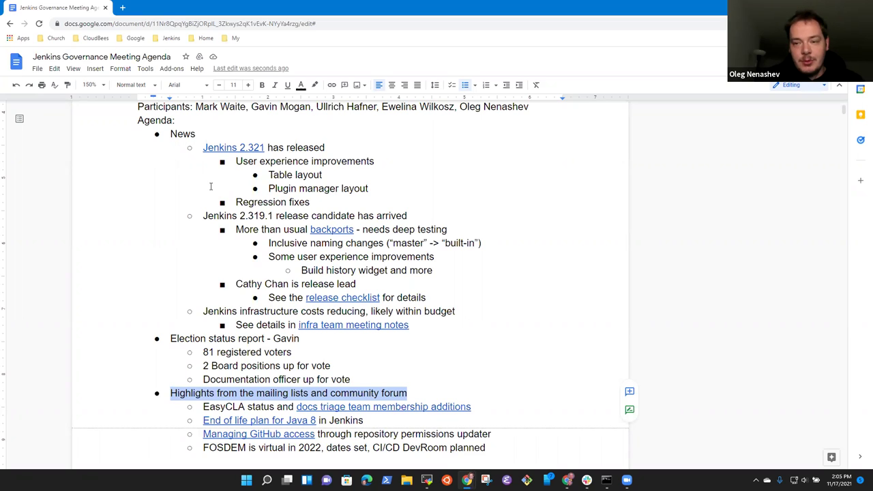
{"action": "key", "text": "Left"}
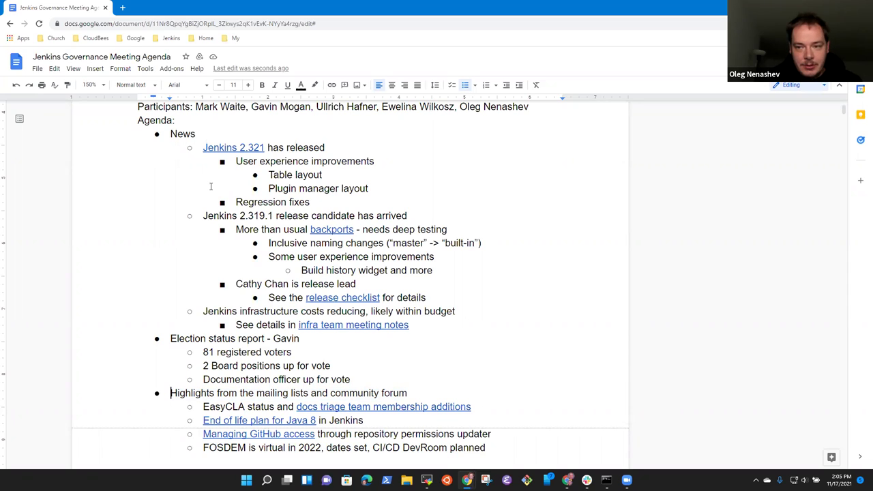
Step: Add a first sub-bullet under the mailing list highlights: "Ownership and Linux Foundation administration GitHub account as owner of project repositories and organizations"
{"action": "key", "text": "Down"}
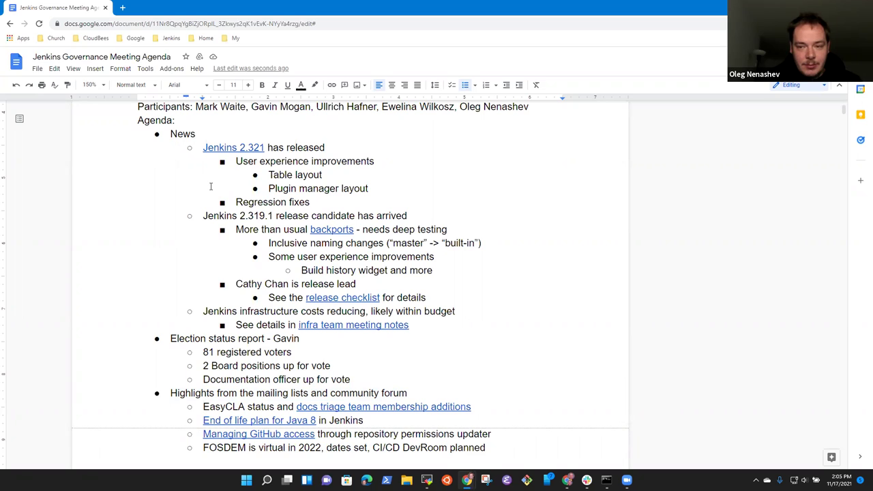
{"action": "key", "text": "Down"}
{"action": "key", "text": "Up"}
{"action": "key", "text": "Return"}
{"action": "key", "text": "Up"}
{"action": "type", "text": "Infrastruct"}
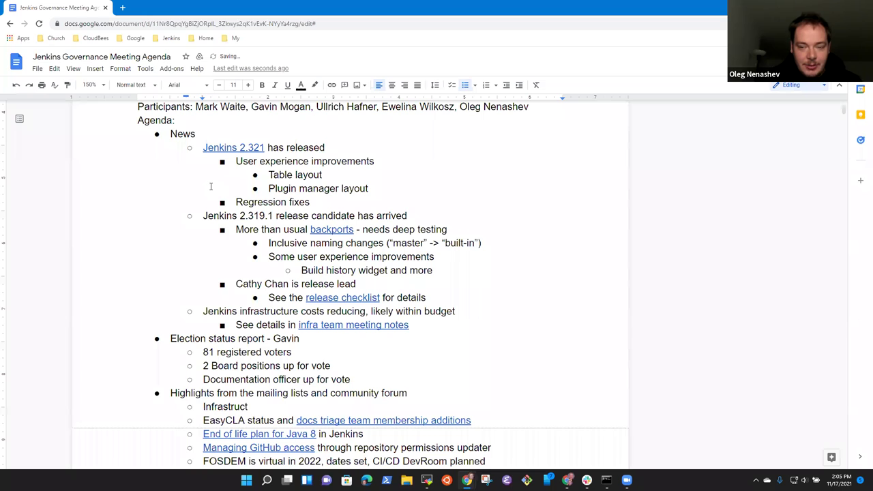
{"action": "key", "text": "ctrl+shift+Left"}
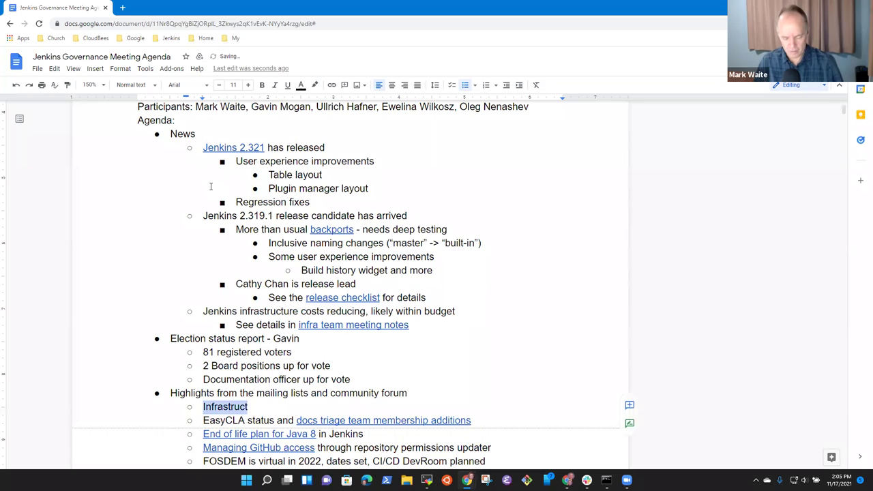
{"action": "type", "text": "Ownership"}
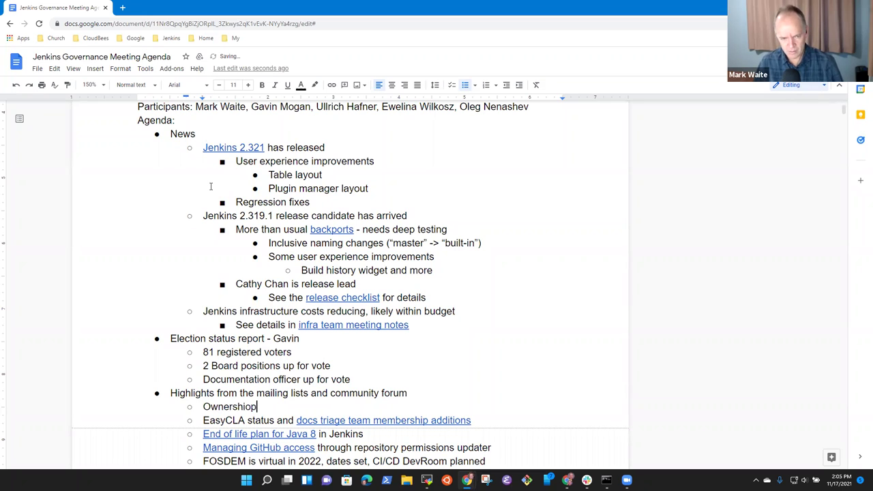
{"action": "key", "text": "BackSpace"}
{"action": "type", "text": "p adn"}
{"action": "key", "text": "BackSpace"}
{"action": "key", "text": "BackSpace"}
{"action": "key", "text": "BackSpace"}
{"action": "key", "text": "BackSpace"}
{"action": "type", "text": "and Linux Foun"}
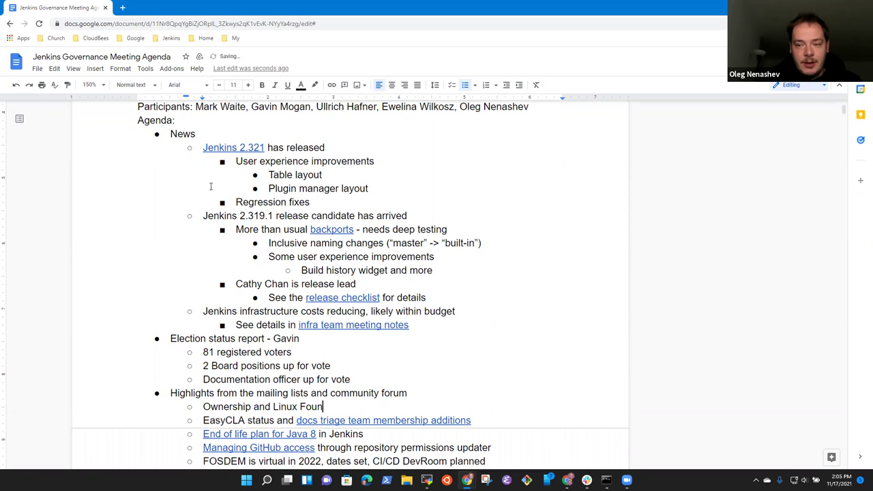
{"action": "type", "text": "dation administr"}
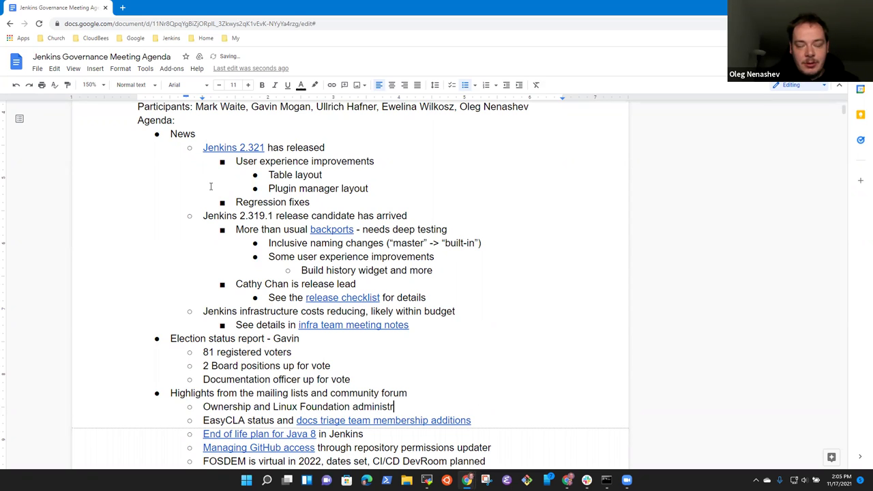
{"action": "type", "text": "ation Git"}
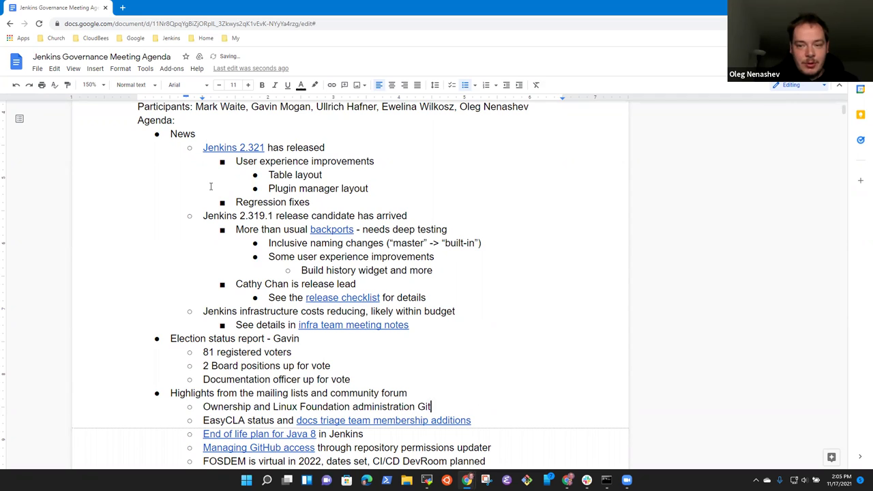
{"action": "type", "text": "Hub account as "}
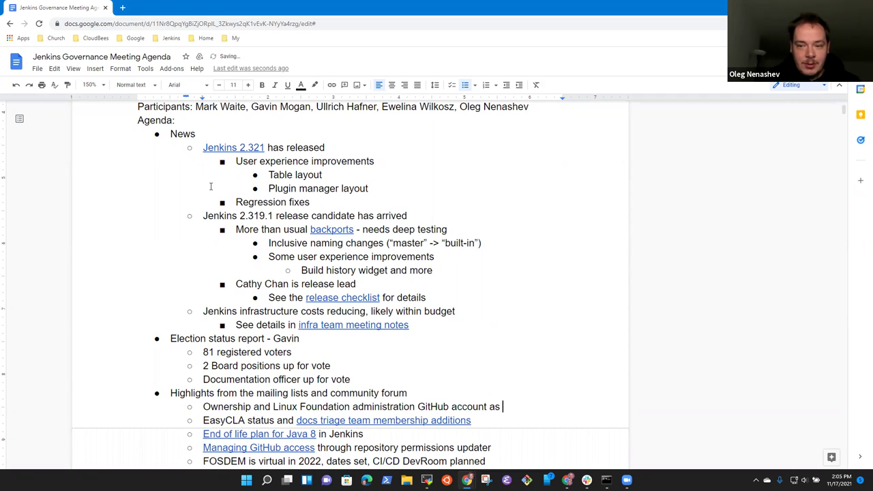
{"action": "type", "text": "owner of pro"}
{"action": "key", "text": "BackSpace"}
{"action": "key", "text": "BackSpace"}
{"action": "type", "text": "roject re"}
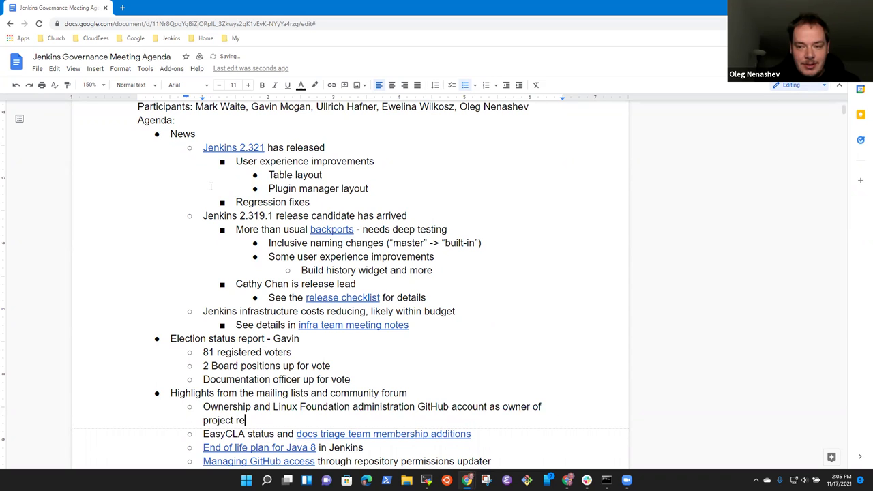
{"action": "type", "text": "positories and org"}
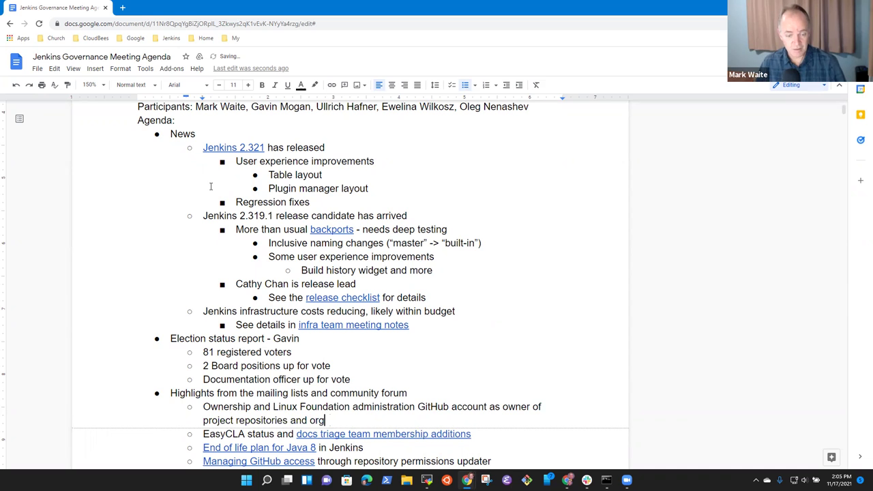
{"action": "type", "text": "anizations"}
Step: Move the new ownership sub-bullet to its own top-level agenda item above the highlights and delete the empty sub-bullet left behind
{"action": "key", "text": "ctrl+Up"}
{"action": "key", "text": "shift+Down"}
{"action": "key", "text": "End"}
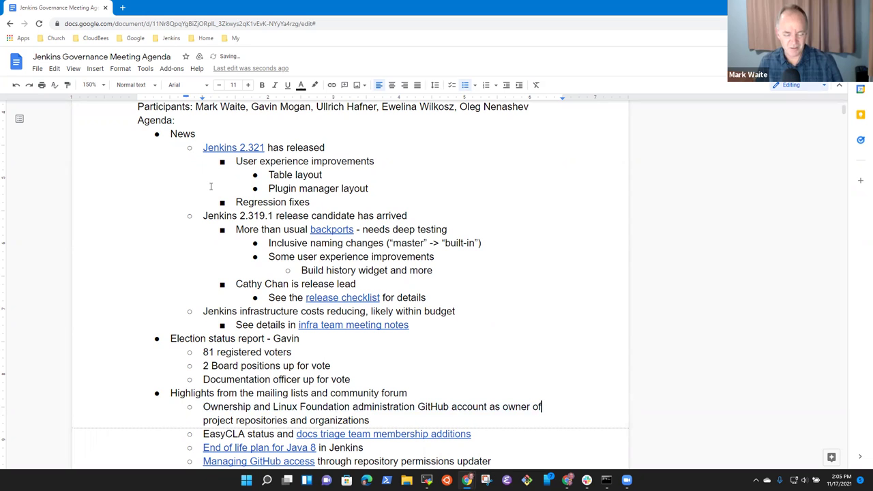
{"action": "key", "text": "ctrl+Up"}
{"action": "key", "text": "ctrl+shift+Down"}
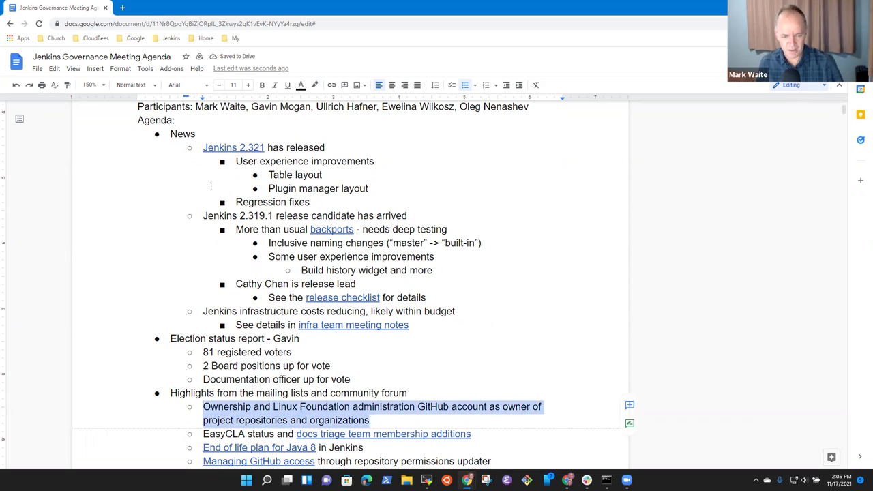
{"action": "key", "text": "ctrl+x"}
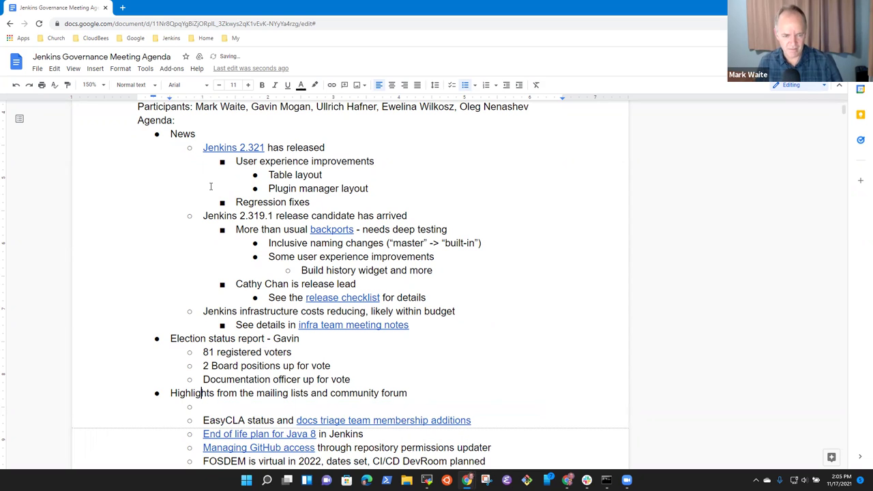
{"action": "key", "text": "ctrl+Up"}
{"action": "key", "text": "Return"}
{"action": "key", "text": "ctrl+v"}
{"action": "key", "text": "ctrl+z"}
{"action": "key", "text": "ctrl+v"}
{"action": "key", "text": "Down"}
{"action": "key", "text": "Down"}
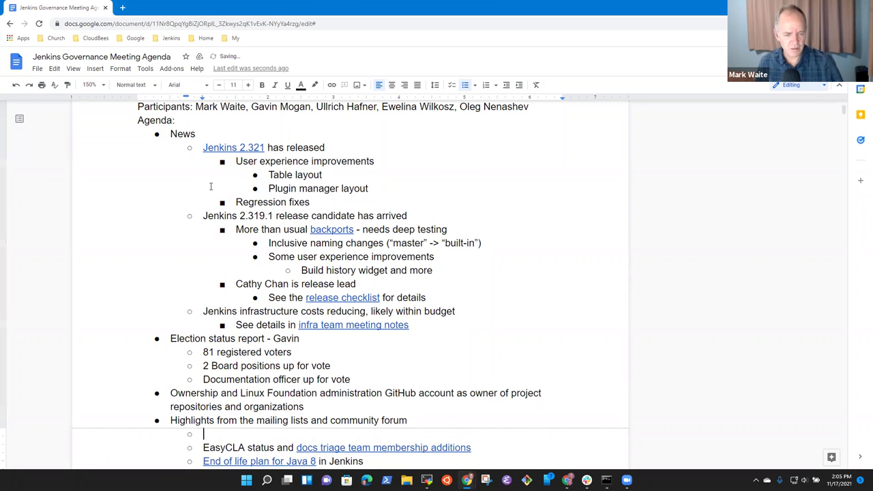
{"action": "key", "text": "BackSpace"}
Step: Split the ownership item after "GitHub account" and make the remainder an indented sub-bullet reading "owner of project repositories and organizations?"
{"action": "key", "text": "Up"}
{"action": "key", "text": "Up"}
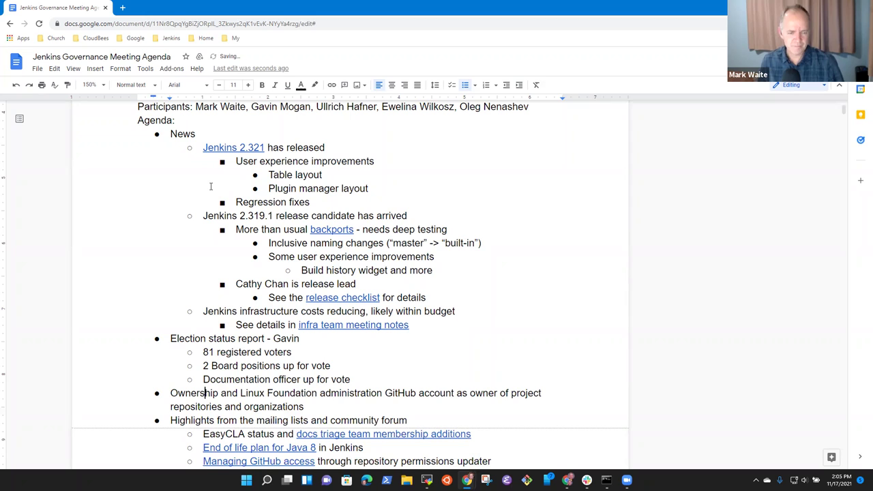
{"action": "key", "text": "ctrl+Right"}
{"action": "key", "text": "ctrl+Right"}
{"action": "key", "text": "ctrl+Right"}
{"action": "key", "text": "ctrl+Right"}
{"action": "key", "text": "ctrl+Right"}
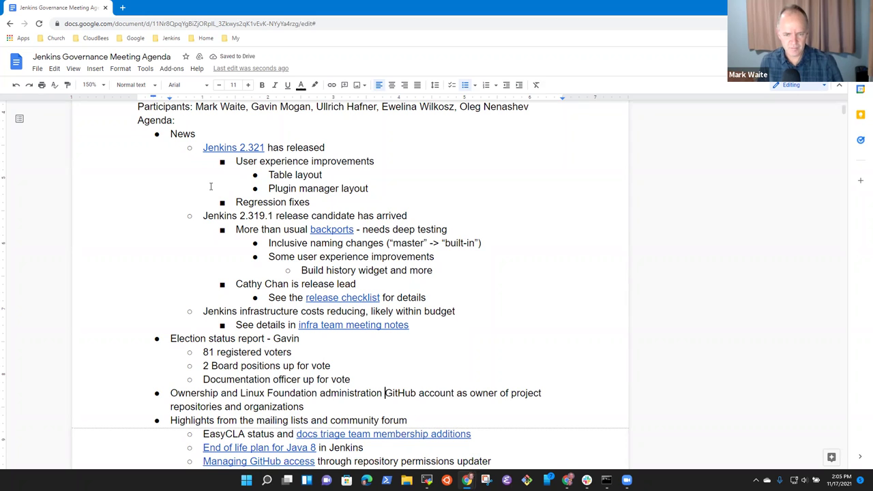
{"action": "key", "text": "ctrl+Right"}
{"action": "key", "text": "Return"}
{"action": "key", "text": "Tab"}
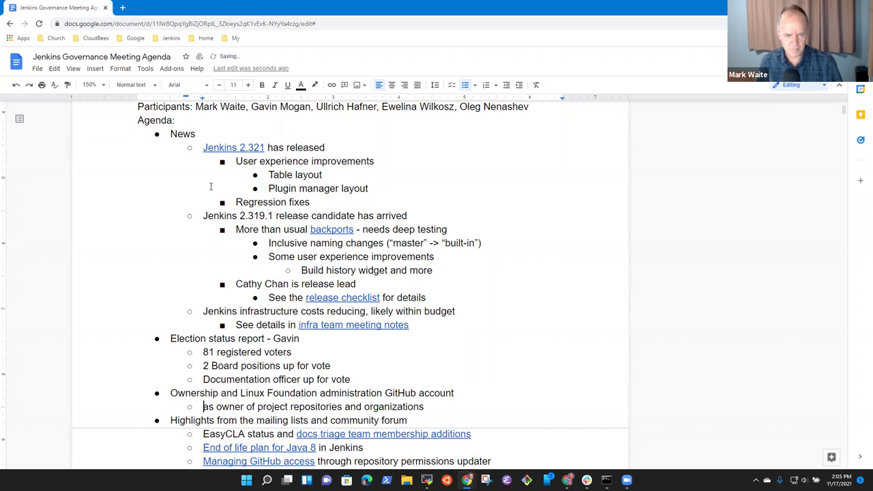
{"action": "key", "text": "ctrl+shift+Right"}
{"action": "key", "text": "Delete"}
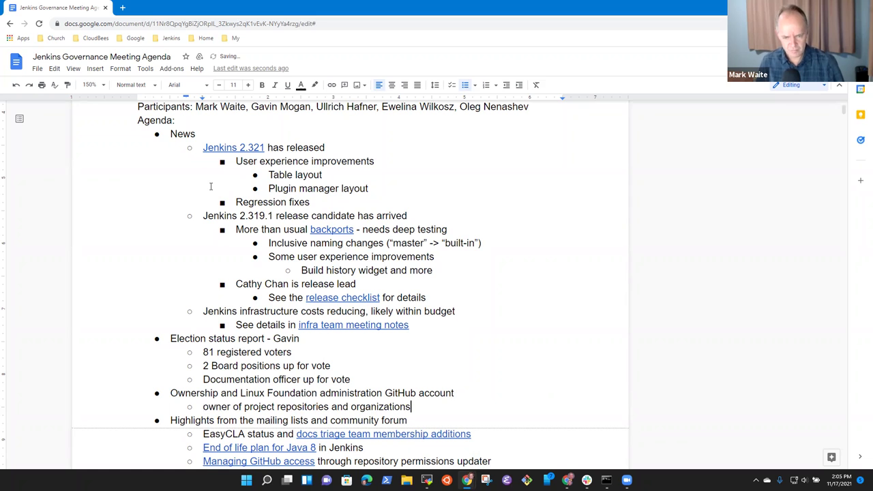
{"action": "key", "text": "End"}
{"action": "type", "text": "?"}
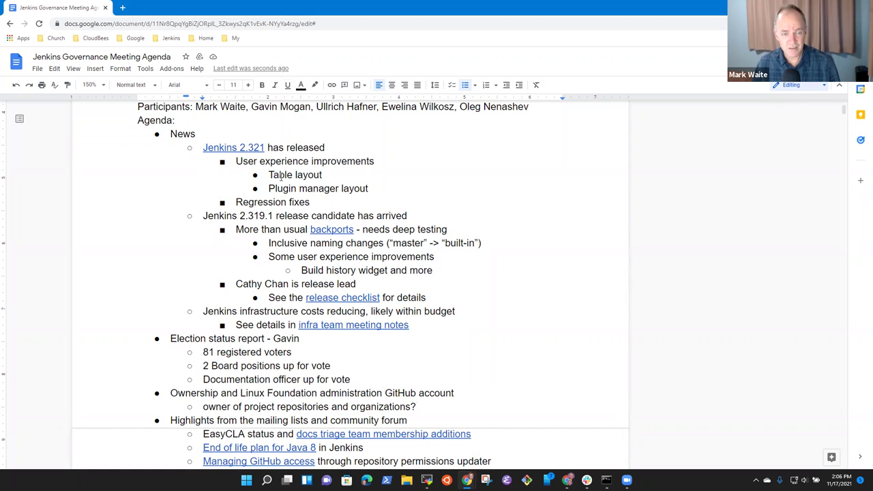
Step: Review the Jenkins 2.321 notes on table layout, plugin manager layout, regression fixes and user experience improvements
{"action": "left_click_drag", "start_coordinate": [274, 172], "coordinate": [322, 176]}
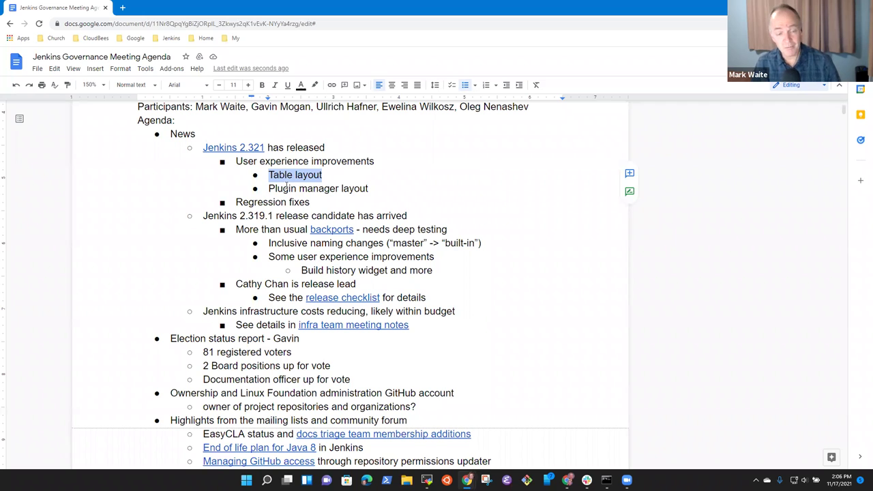
{"action": "left_click", "coordinate": [287, 188]}
{"action": "double_click", "coordinate": [250, 202]}
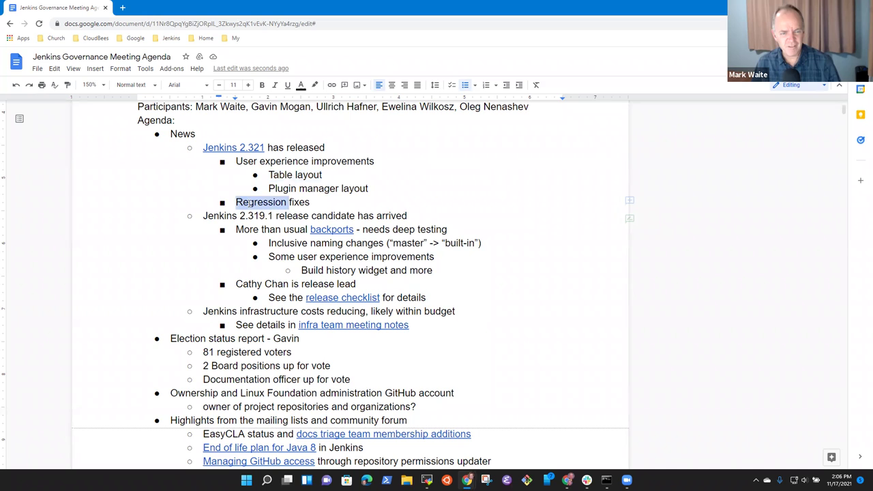
{"action": "left_click_drag", "start_coordinate": [250, 203], "coordinate": [294, 205]}
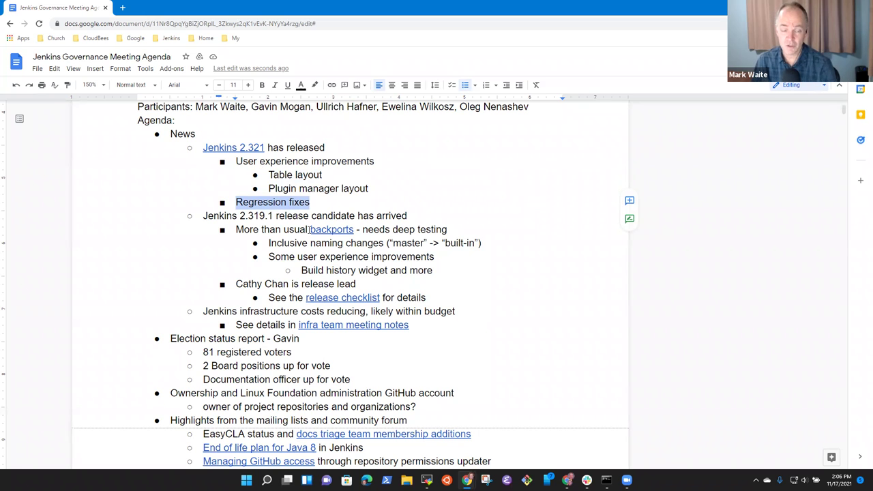
{"action": "double_click", "coordinate": [247, 162]}
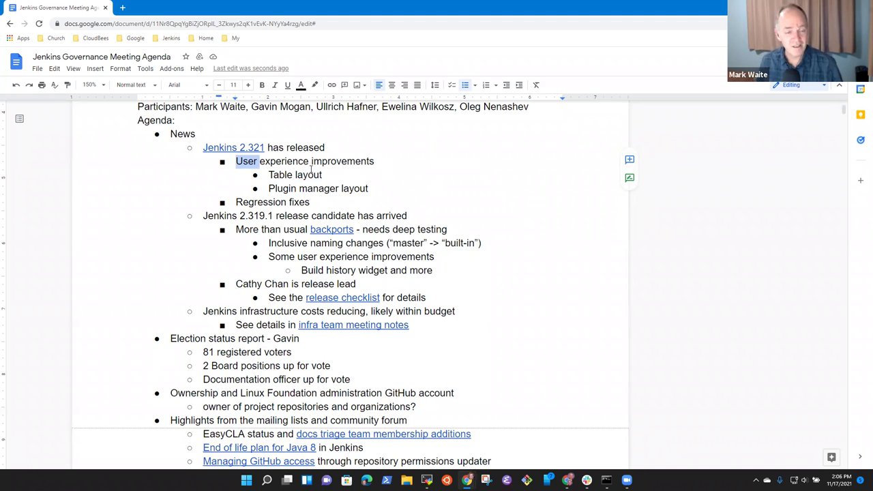
Step: Review the Jenkins 2.319.1 release candidate notes on backports, inclusive naming changes, the release lead and the release checklist
{"action": "key", "text": "Down"}
{"action": "key", "text": "Down"}
{"action": "key", "text": "Down"}
{"action": "key", "text": "Down"}
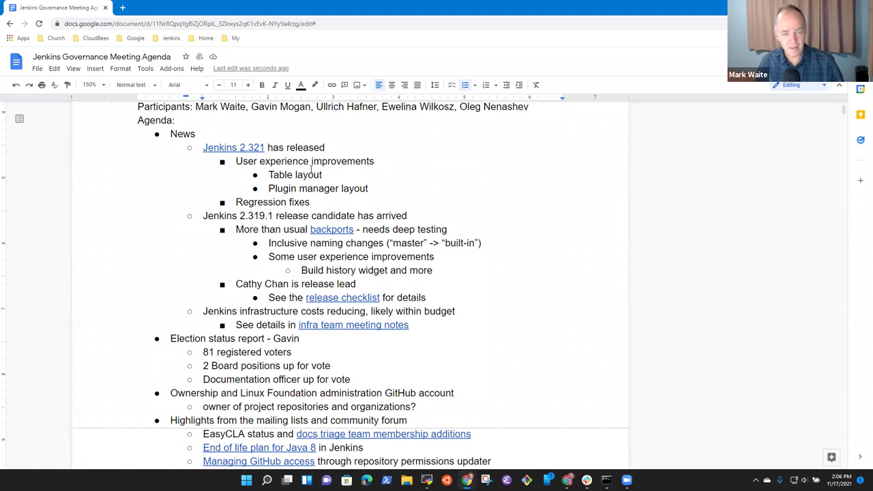
{"action": "key", "text": "shift+End"}
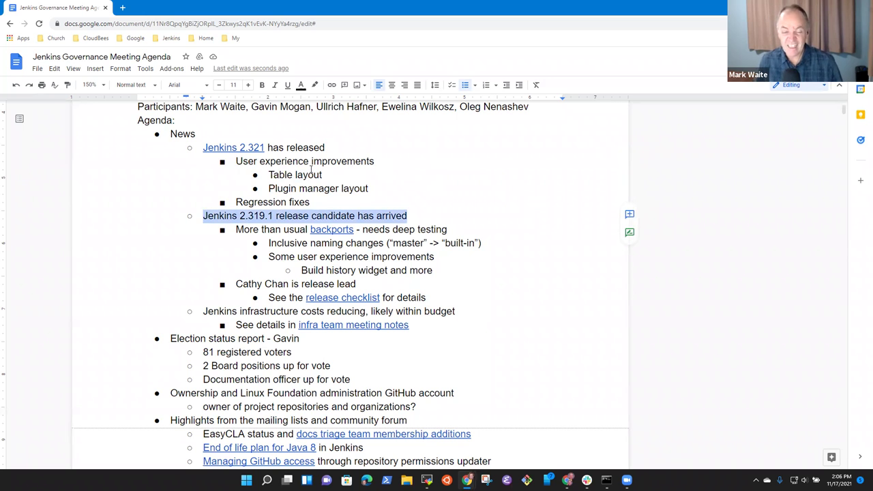
{"action": "key", "text": "Down"}
{"action": "key", "text": "Home"}
{"action": "key", "text": "shift+End"}
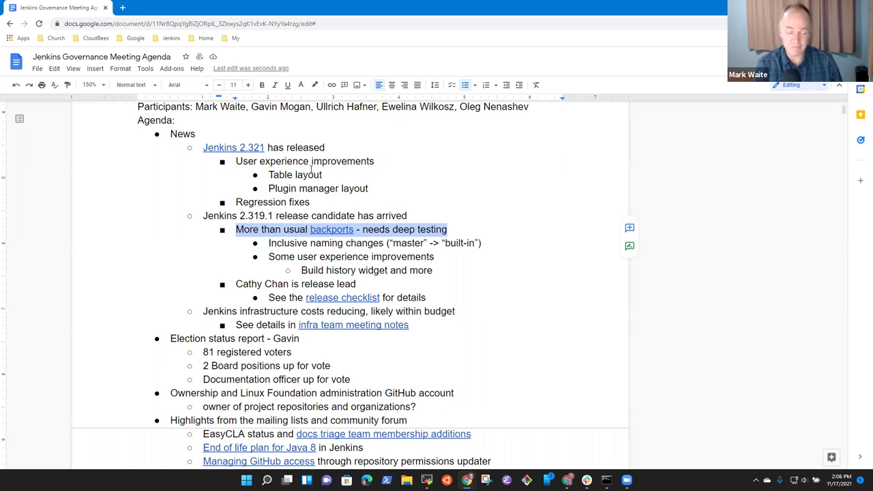
{"action": "key", "text": "Down"}
{"action": "key", "text": "Home"}
{"action": "key", "text": "shift+End"}
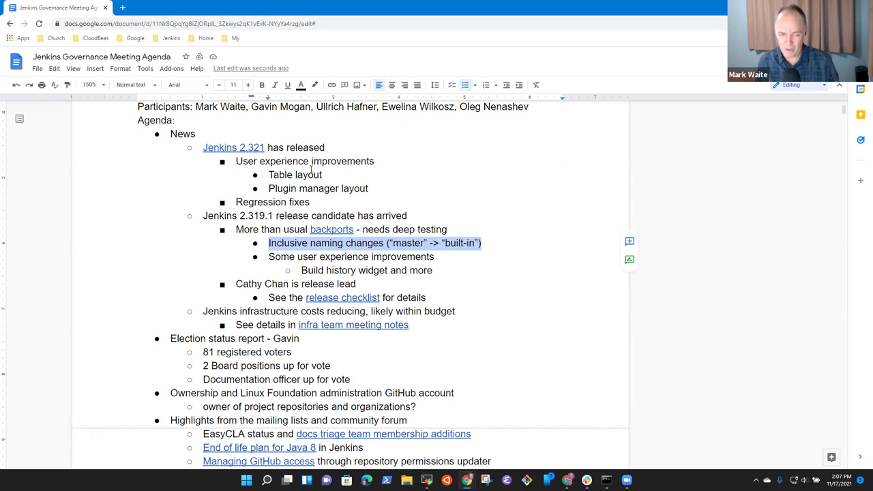
{"action": "key", "text": "Down"}
{"action": "key", "text": "Down"}
{"action": "key", "text": "Down"}
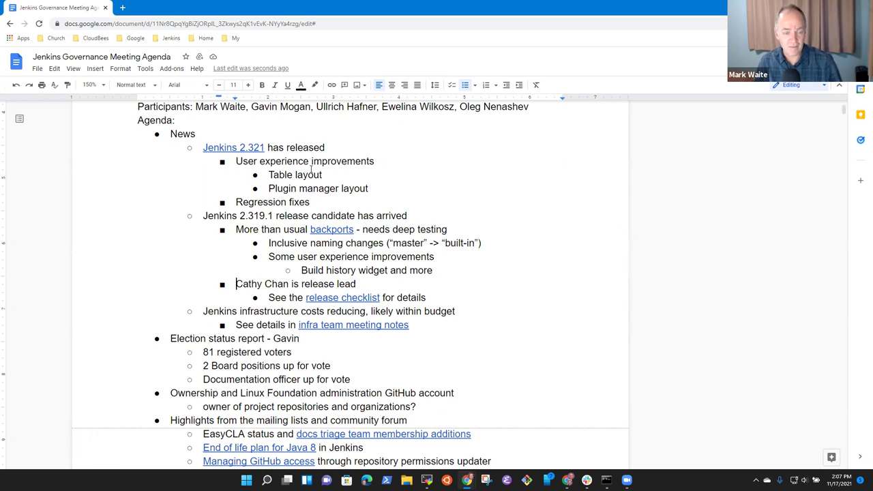
{"action": "key", "text": "shift+End"}
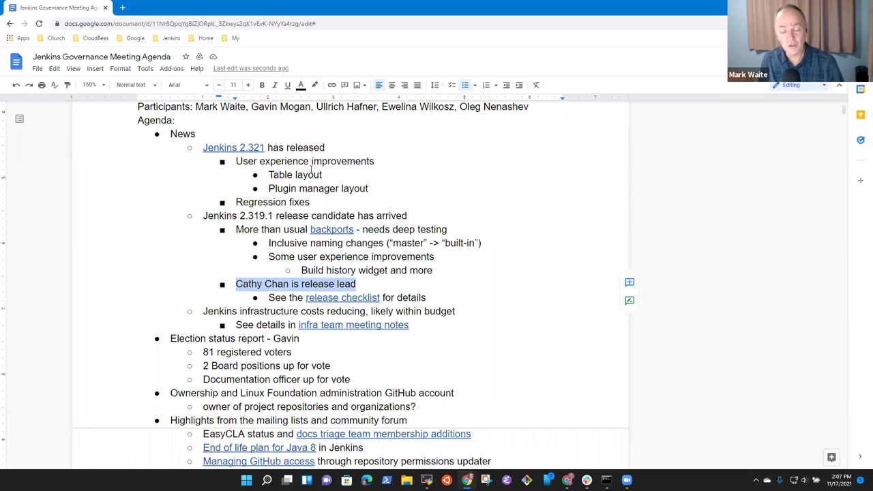
{"action": "key", "text": "Down"}
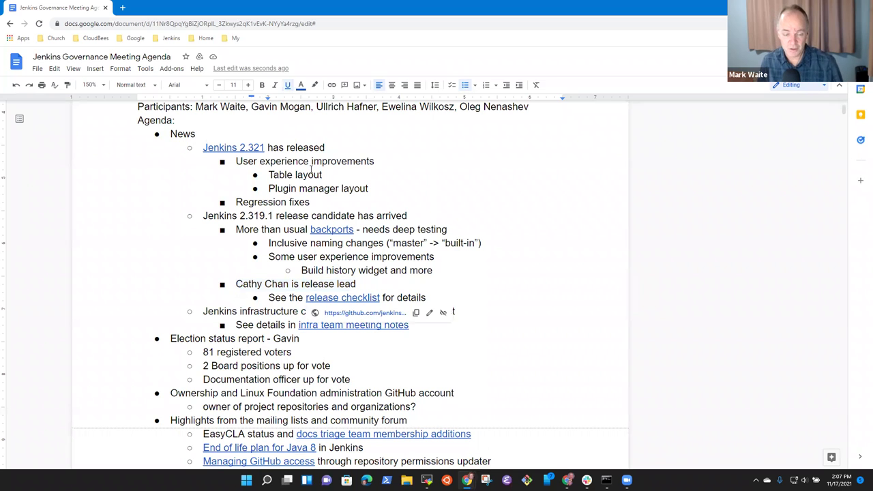
Step: Review the Jenkins infrastructure costs item with its meeting notes reference and the election status report heading
{"action": "key", "text": "Home"}
{"action": "key", "text": "Down"}
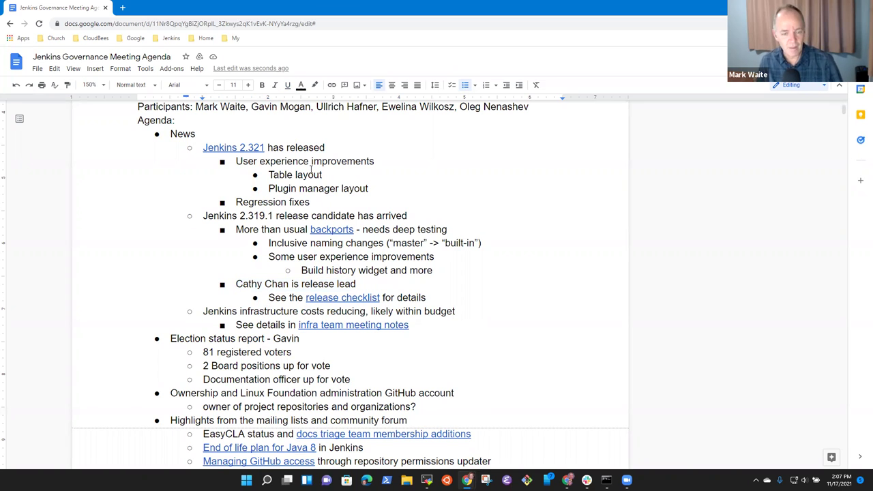
{"action": "key", "text": "Home"}
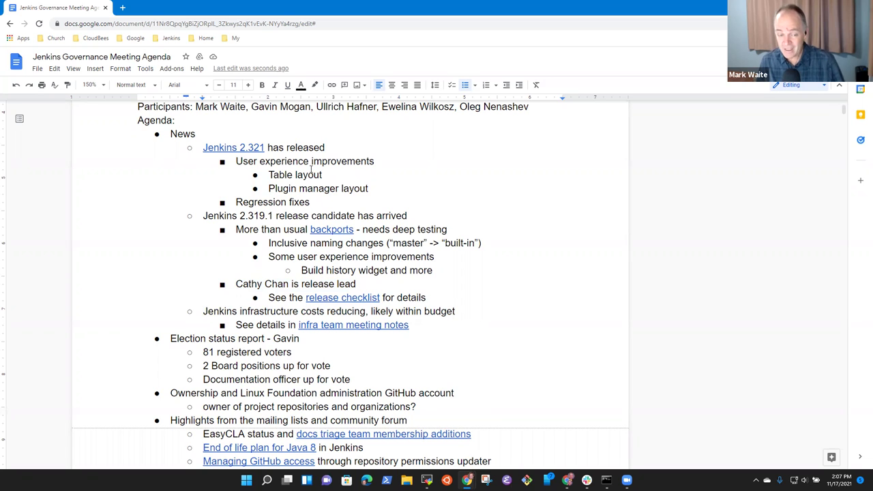
{"action": "key", "text": "shift+End"}
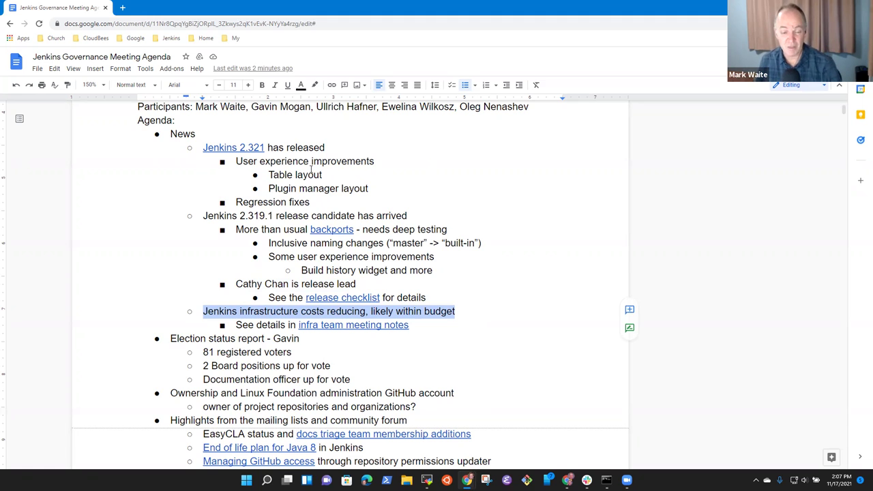
{"action": "key", "text": "Down"}
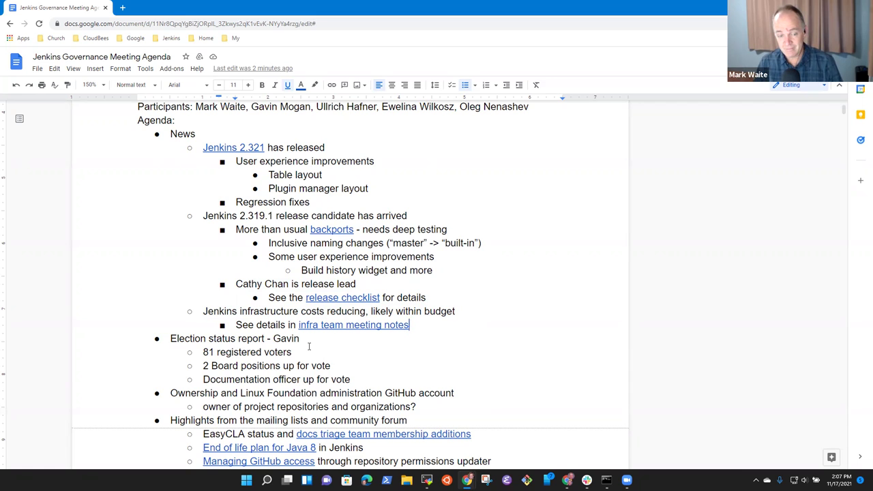
{"action": "key", "text": "Down"}
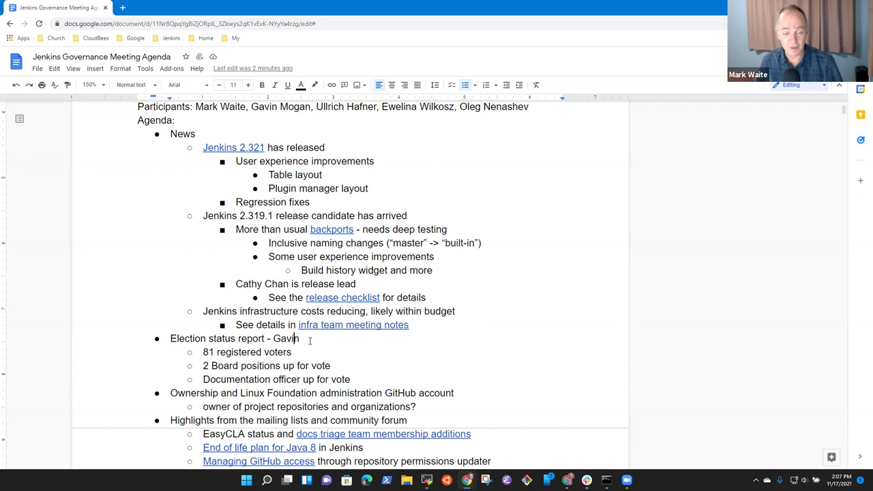
{"action": "key", "text": "Home"}
{"action": "key", "text": "shift+Home"}
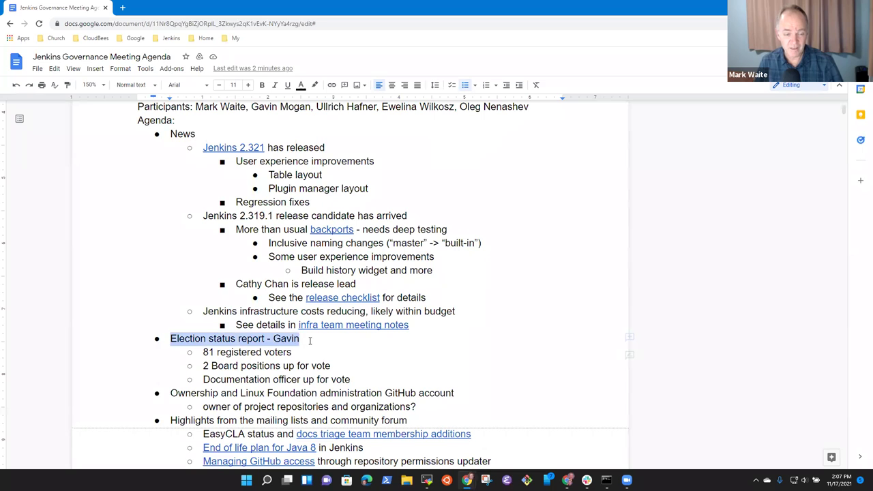
Step: Add "Ongoing" as the first sub-bullet under the election status report
{"action": "key", "text": "Down"}
{"action": "key", "text": "End"}
{"action": "key", "text": "Home"}
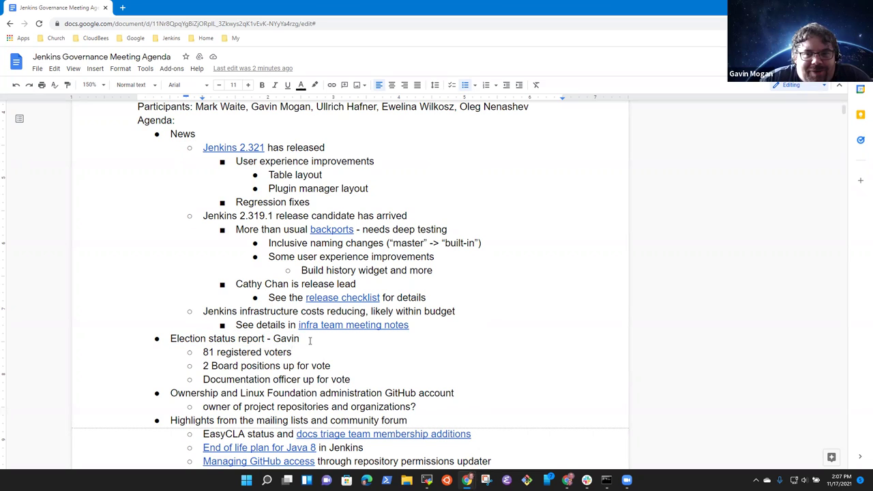
{"action": "key", "text": "Home"}
{"action": "key", "text": "Return"}
{"action": "key", "text": "Up"}
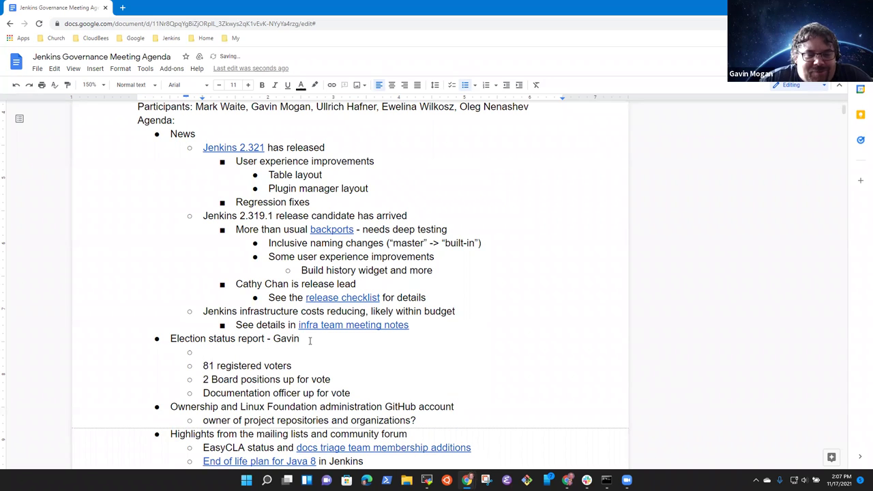
{"action": "type", "text": "n"}
{"action": "key", "text": "BackSpace"}
{"action": "type", "text": "Ongoing"}
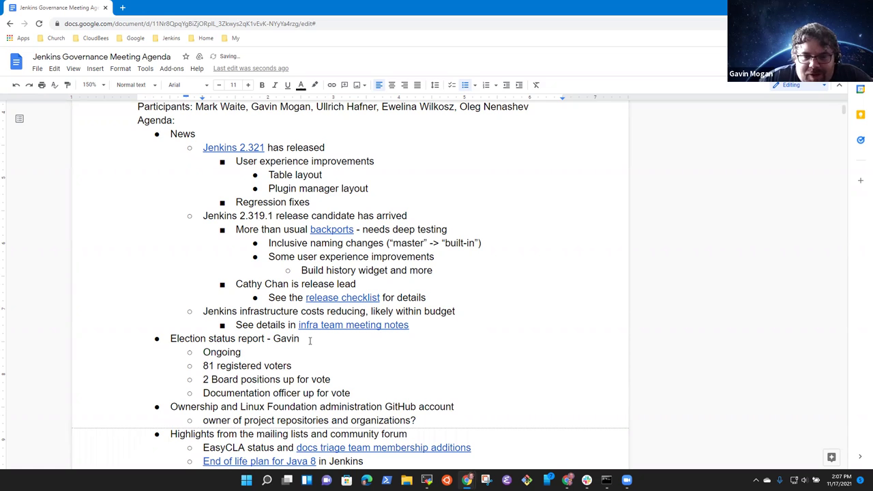
Step: Add a sub-bullet reading "Roughly 50% of voters have cast their votes" directly after the registered voters line
{"action": "key", "text": "Down"}
{"action": "key", "text": "End"}
{"action": "key", "text": "Return"}
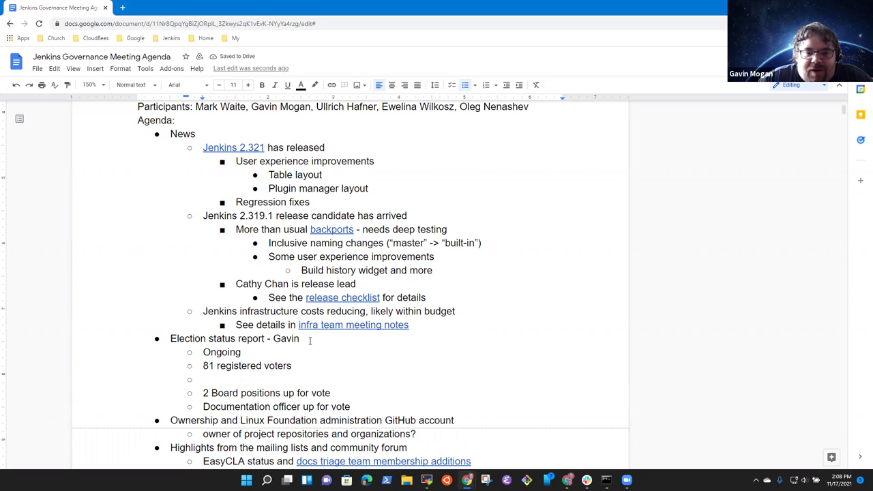
{"action": "type", "text": "Roughly "}
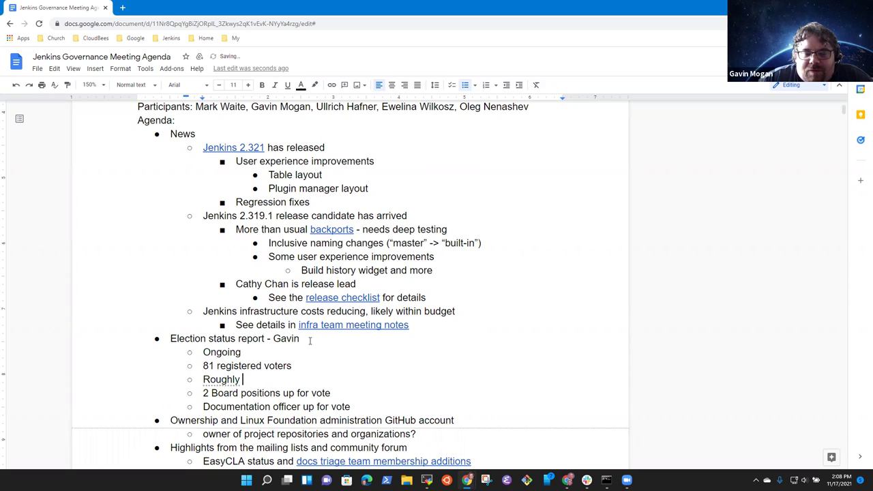
{"action": "type", "text": "50% of v"}
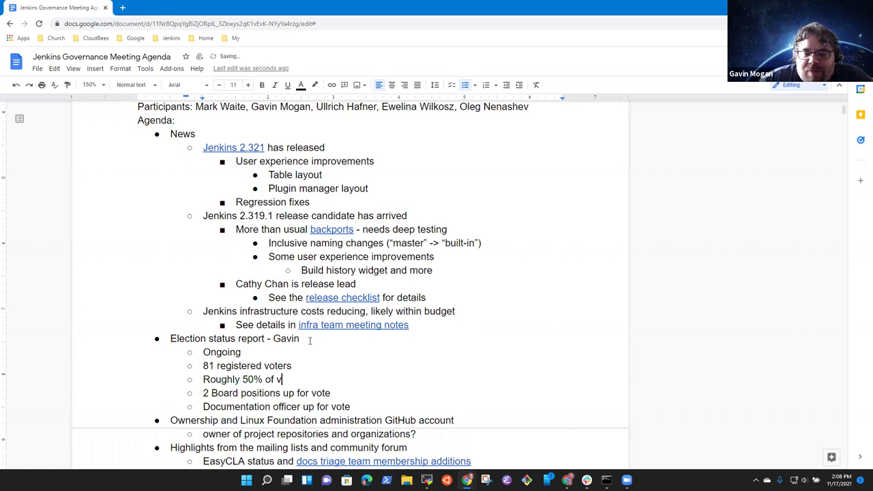
{"action": "type", "text": "oters have "}
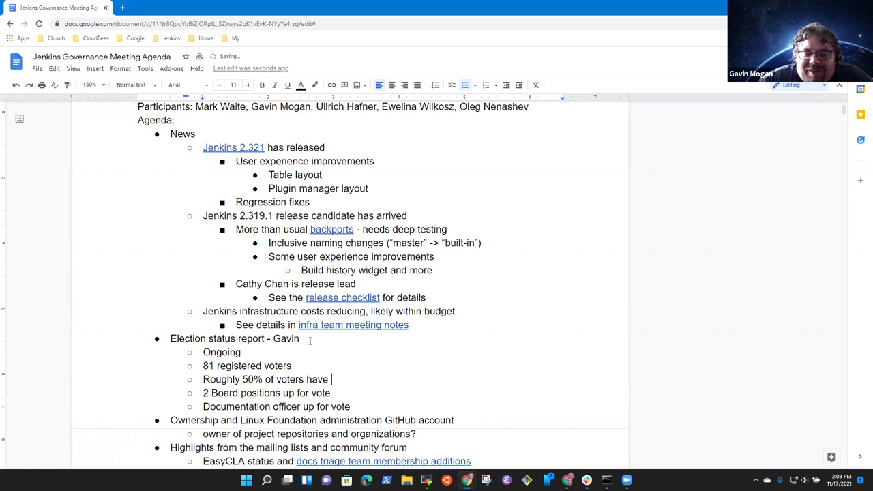
{"action": "type", "text": "cas"}
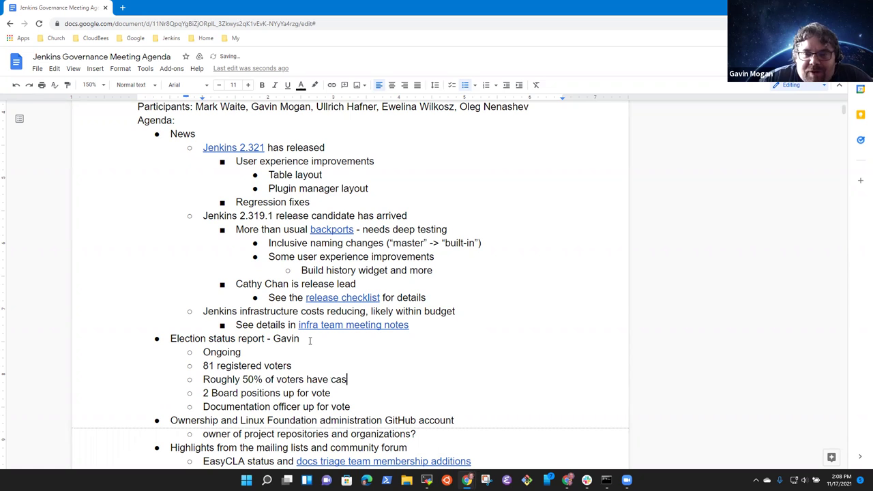
{"action": "type", "text": "t their votes"}
Step: Nest two sub-bullets under the voter turnout line: "Two weeks remaining in voting" and "Need to remind people to vote"
{"action": "key", "text": "Return"}
{"action": "key", "text": "Tab"}
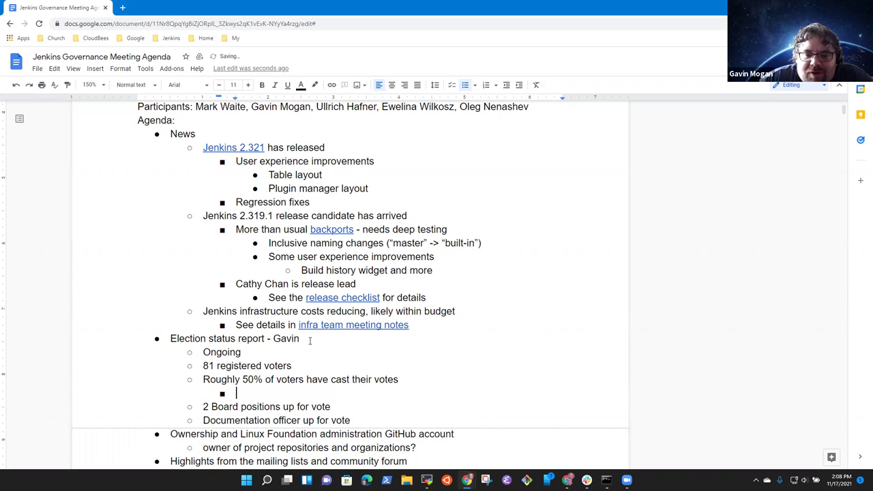
{"action": "type", "text": "Two weeks remaining in voting"}
{"action": "key", "text": "Return"}
{"action": "type", "text": "Need to remind people to vote"}
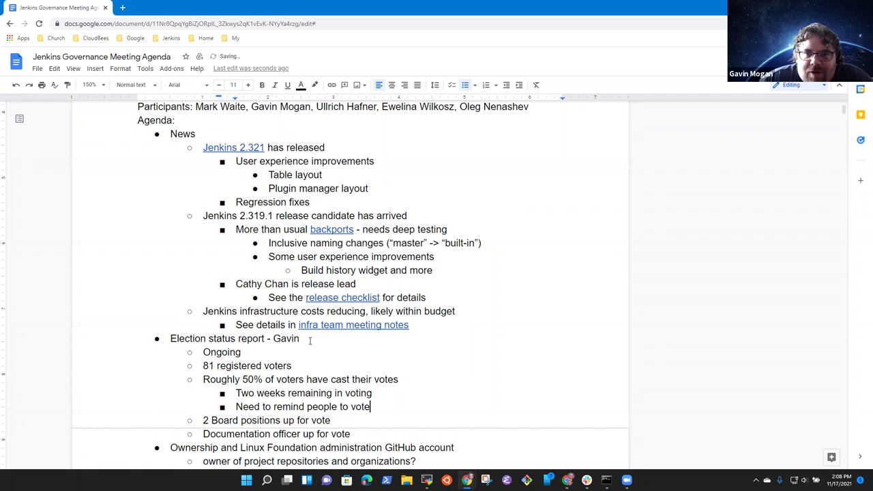
Step: Extend the voting reminder sub-bullet with ", email activation needs steps"
{"action": "type", "text": ", "}
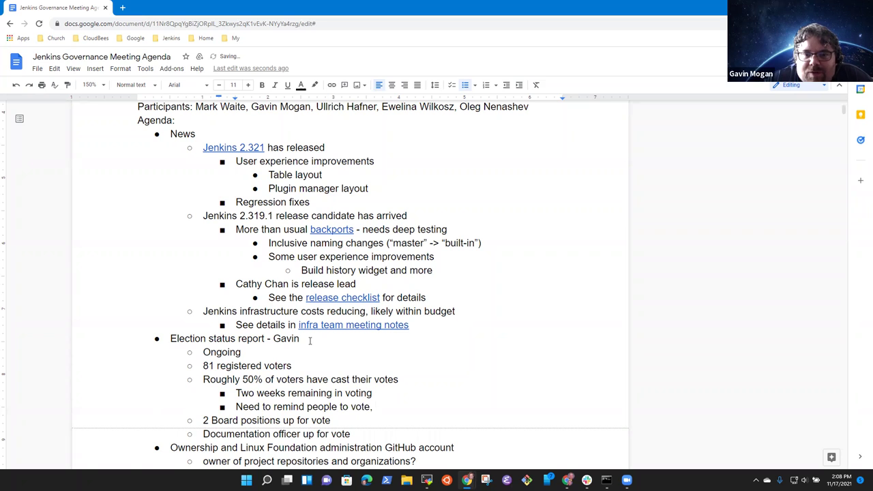
{"action": "type", "text": "email ac"}
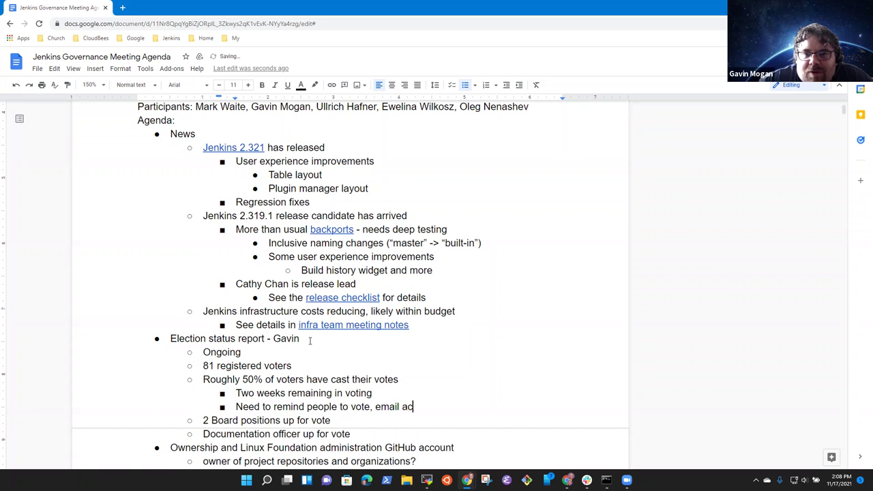
{"action": "type", "text": "tivation "}
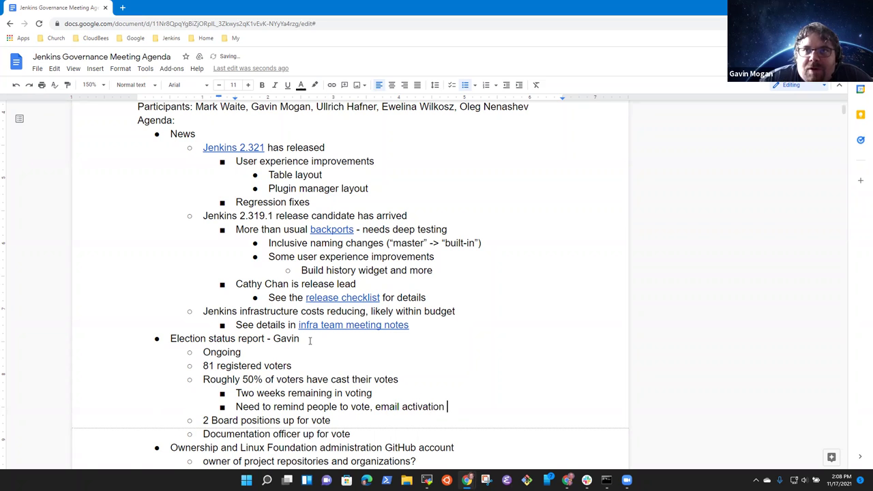
{"action": "type", "text": "may need"}
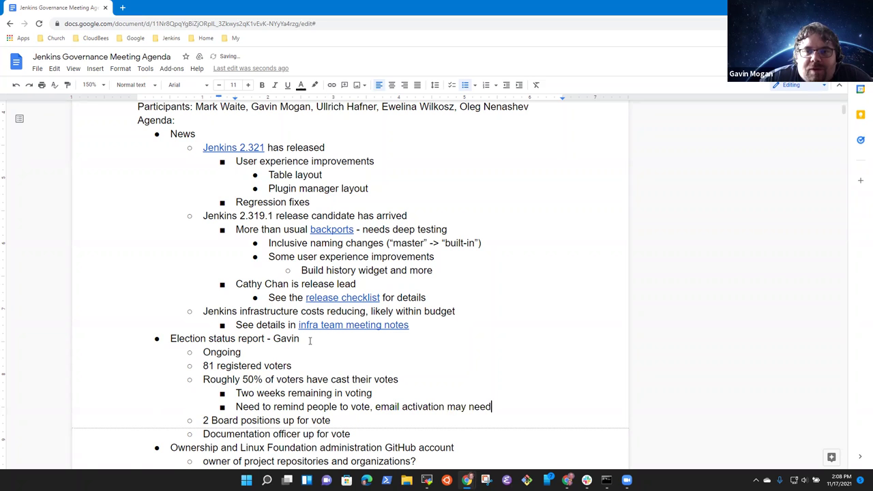
{"action": "type", "text": " steps"}
{"action": "key", "text": "BackSpace"}
{"action": "key", "text": "BackSpace"}
{"action": "key", "text": "BackSpace"}
{"action": "key", "text": "BackSpace"}
{"action": "key", "text": "BackSpace"}
{"action": "key", "text": "BackSpace"}
{"action": "key", "text": "BackSpace"}
{"action": "key", "text": "BackSpace"}
{"action": "key", "text": "BackSpace"}
{"action": "key", "text": "BackSpace"}
{"action": "key", "text": "BackSpace"}
{"action": "key", "text": "BackSpace"}
{"action": "key", "text": "BackSpace"}
{"action": "key", "text": "BackSpace"}
{"action": "type", "text": "needs steps"}
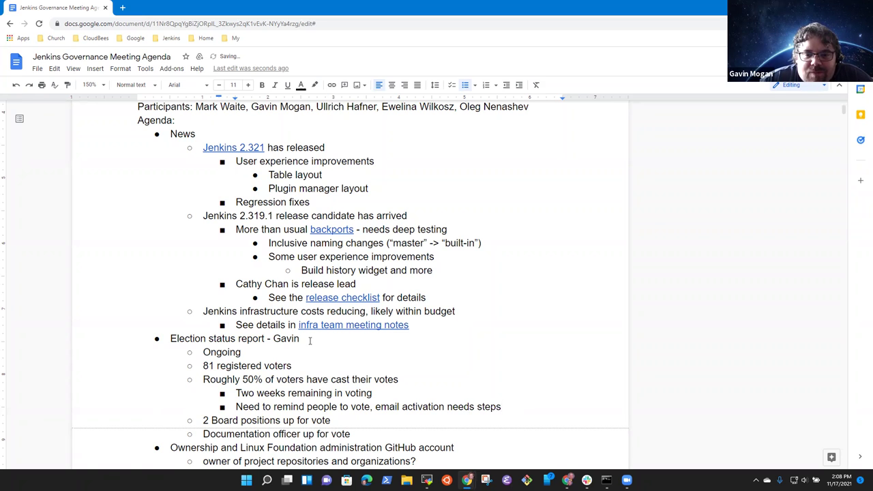
{"action": "key", "text": "Return"}
{"action": "key", "text": "Tab"}
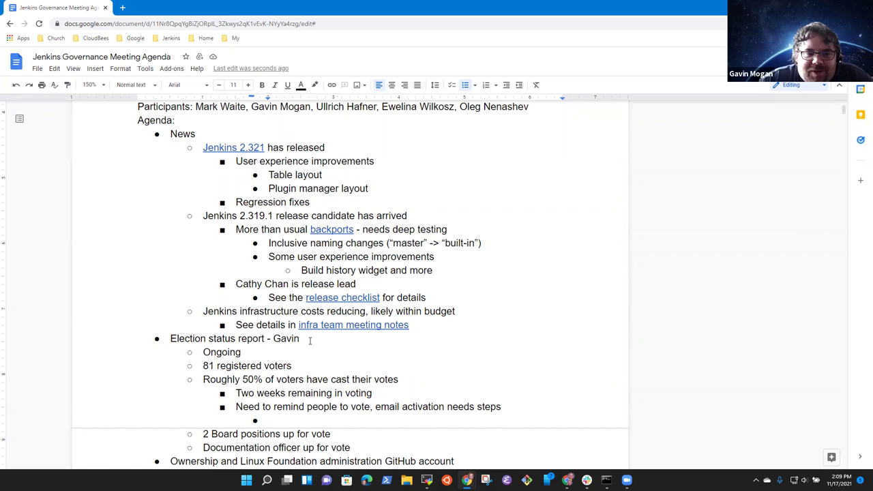
{"action": "key", "text": "BackSpace"}
{"action": "key", "text": "BackSpace"}
Step: Add a sub-bullet after the voting reminder saying it is "Worth discussion with" the named colleague "to encourage voting"
{"action": "key", "text": "Return"}
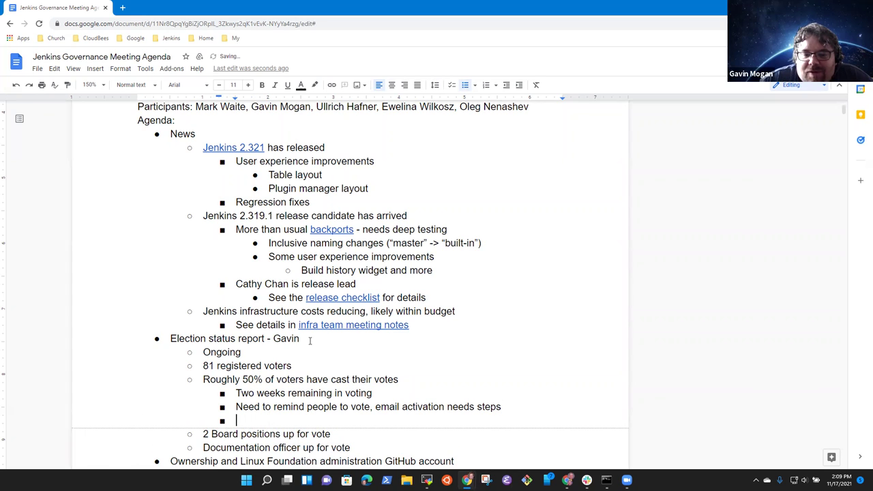
{"action": "type", "text": "Worth discussion "}
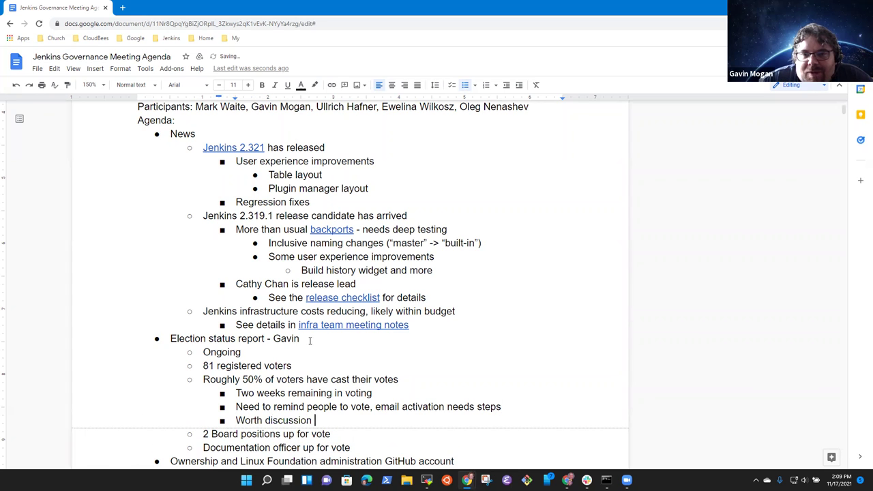
{"action": "type", "text": "with Olivier to "}
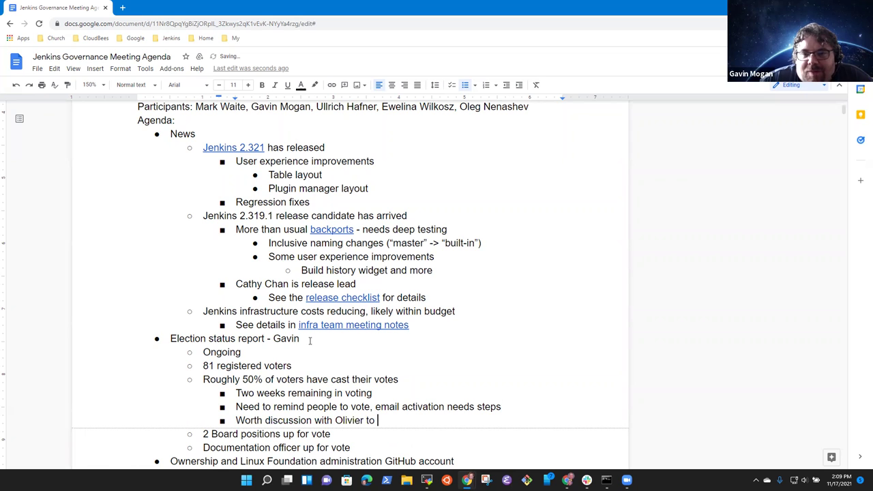
{"action": "type", "text": "discuss"}
{"action": "key", "text": "ctrl+BackSpace"}
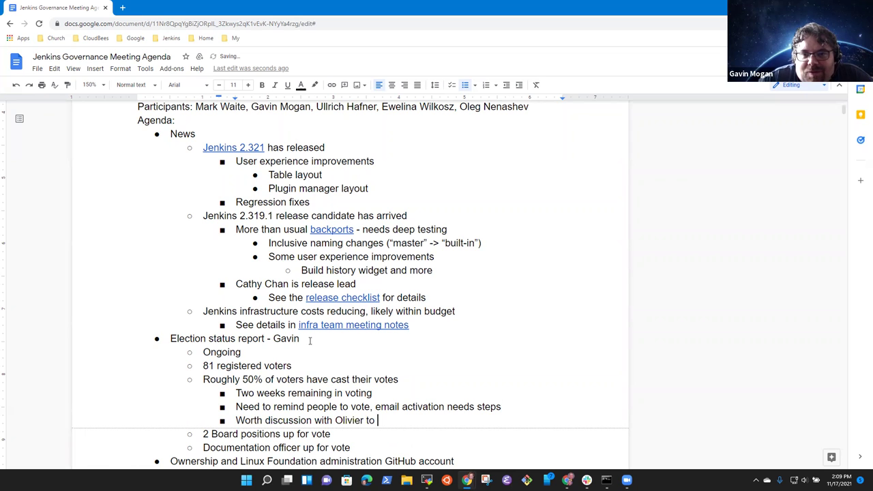
{"action": "type", "text": "encorage"}
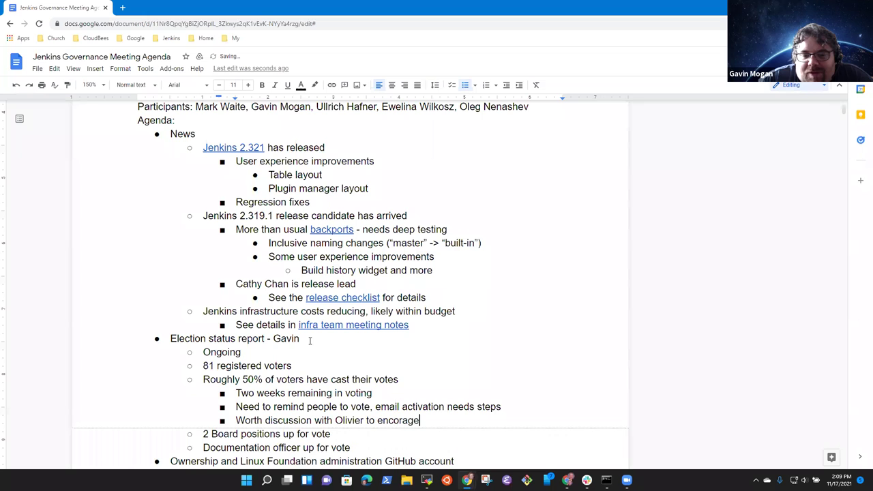
{"action": "key", "text": "BackSpace"}
{"action": "key", "text": "BackSpace"}
{"action": "key", "text": "BackSpace"}
{"action": "key", "text": "BackSpace"}
{"action": "type", "text": "urage "}
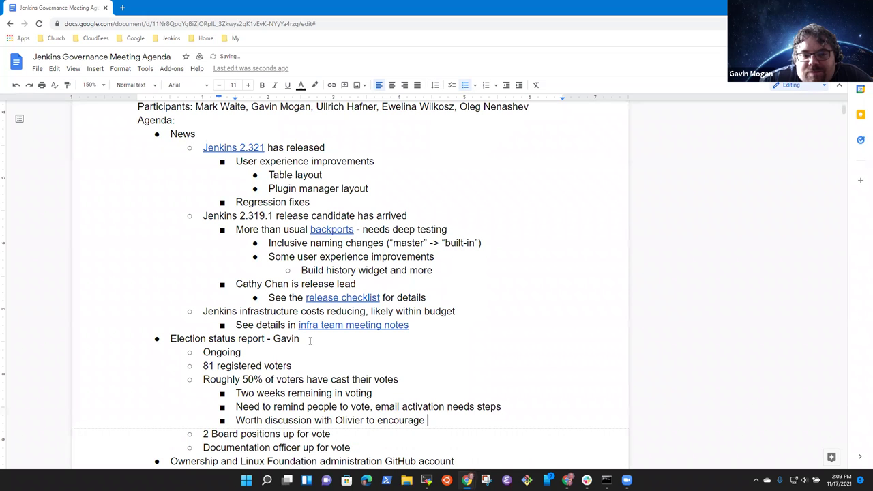
{"action": "type", "text": "voting"}
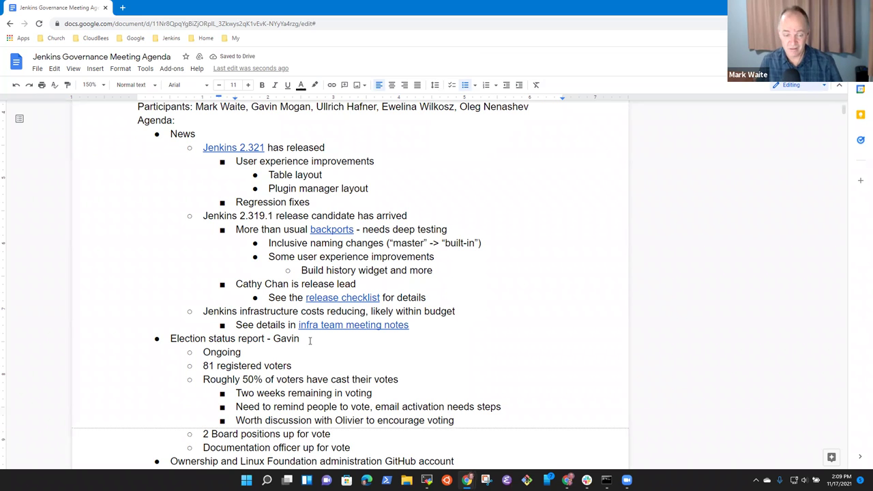
Step: Reword the start of the Linux Foundation administration GitHub account agenda item to "Repository ownership"
{"action": "key", "text": "shift+Home"}
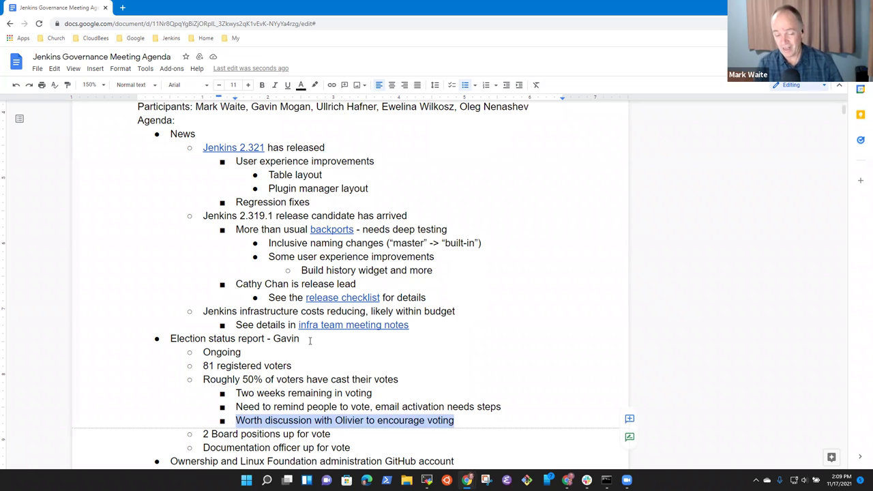
{"action": "key", "text": "Up"}
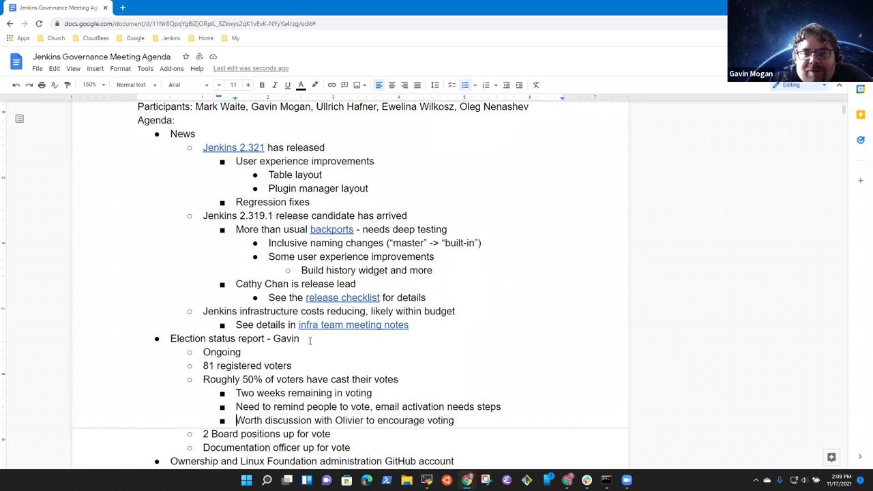
{"action": "key", "text": "Down"}
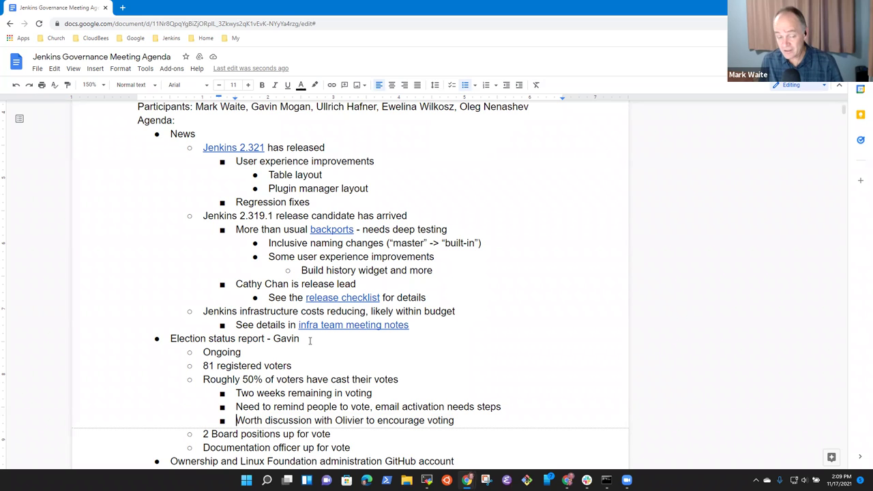
{"action": "key", "text": "Down"}
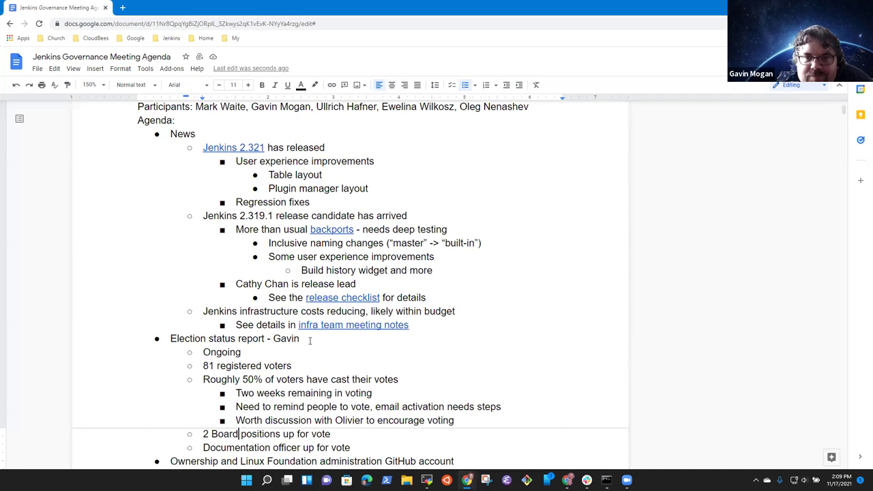
{"action": "key", "text": "Down"}
{"action": "key", "text": "Down"}
{"action": "key", "text": "Down"}
{"action": "key", "text": "Down"}
{"action": "key", "text": "Down"}
{"action": "key", "text": "Down"}
{"action": "key", "text": "Down"}
{"action": "key", "text": "Down"}
{"action": "key", "text": "Up"}
{"action": "key", "text": "Up"}
{"action": "key", "text": "Up"}
{"action": "key", "text": "Up"}
{"action": "key", "text": "Up"}
{"action": "key", "text": "Home"}
{"action": "key", "text": "shift+End"}
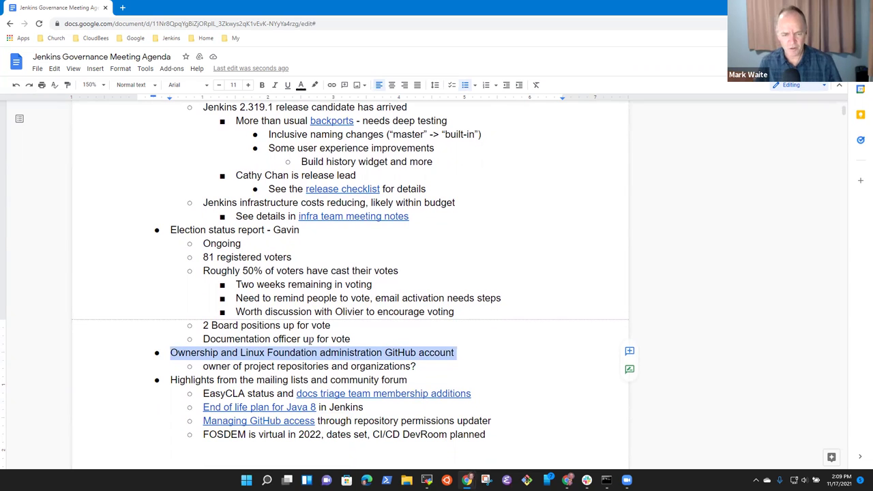
{"action": "key", "text": "Left"}
{"action": "type", "text": "Reposi"}
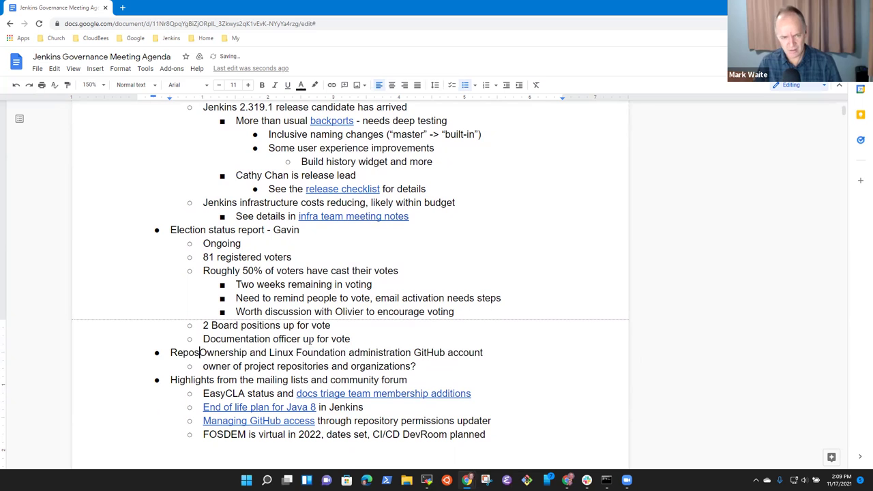
{"action": "type", "text": "tory"}
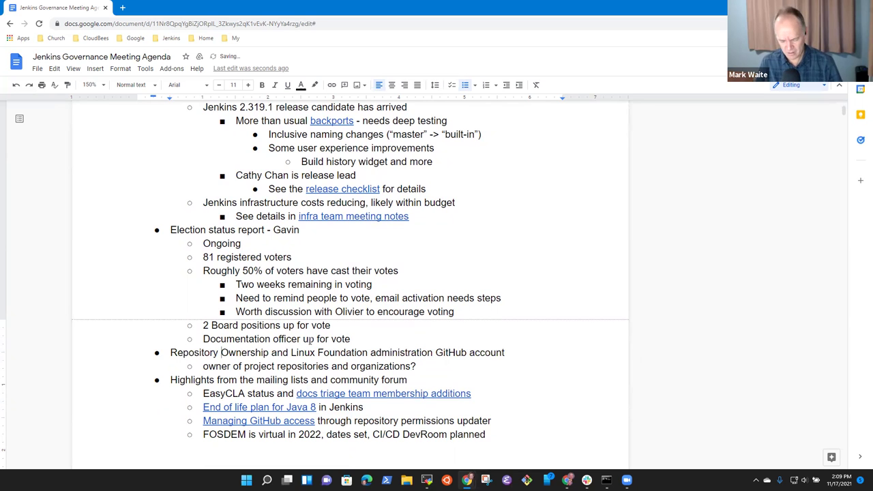
{"action": "key", "text": "Delete"}
{"action": "type", "text": "o"}
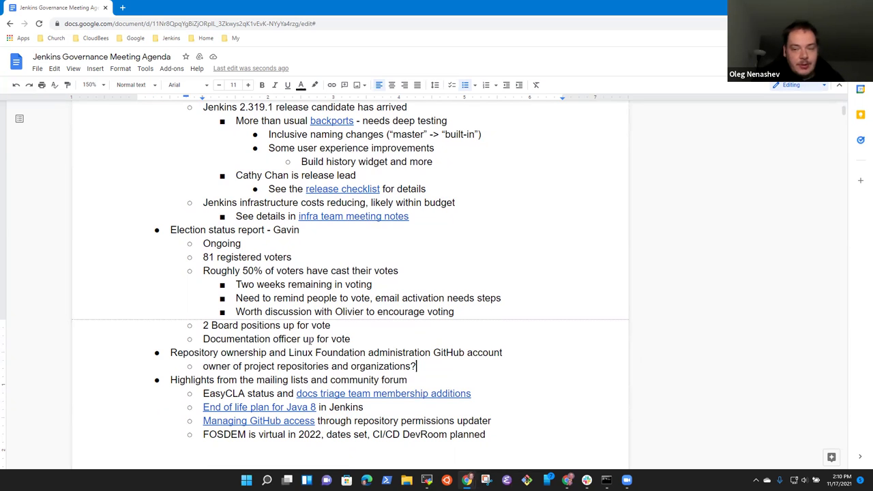
Step: Add a second sub-bullet under repository ownership: "Abstract request from Linux Foundation with goal to preserve access even if current maintainers became unavailable"
{"action": "key", "text": "End"}
{"action": "key", "text": "Return"}
{"action": "type", "text": "Ad"}
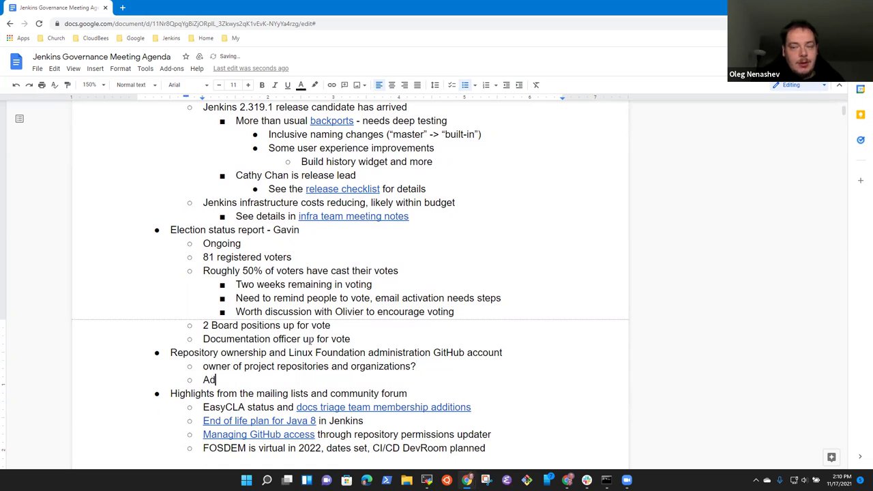
{"action": "key", "text": "BackSpace"}
{"action": "type", "text": "bstract request from Linux Foundation with"}
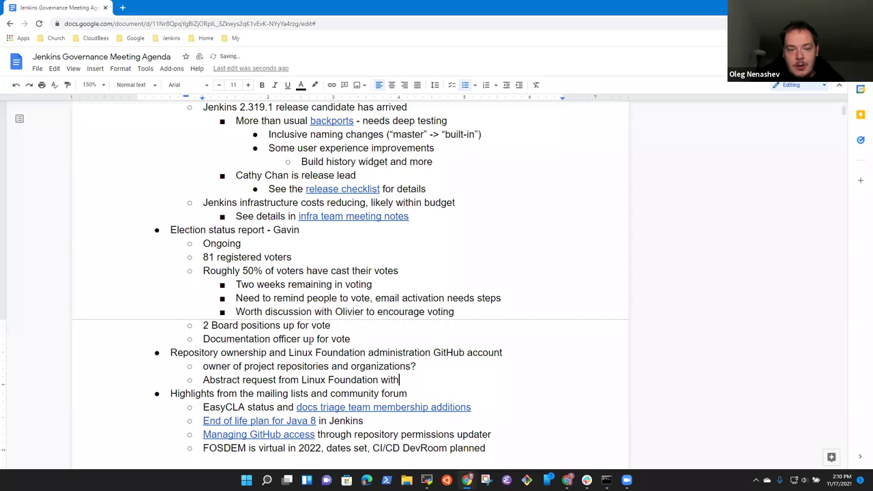
{"action": "type", "text": " goal to pre"}
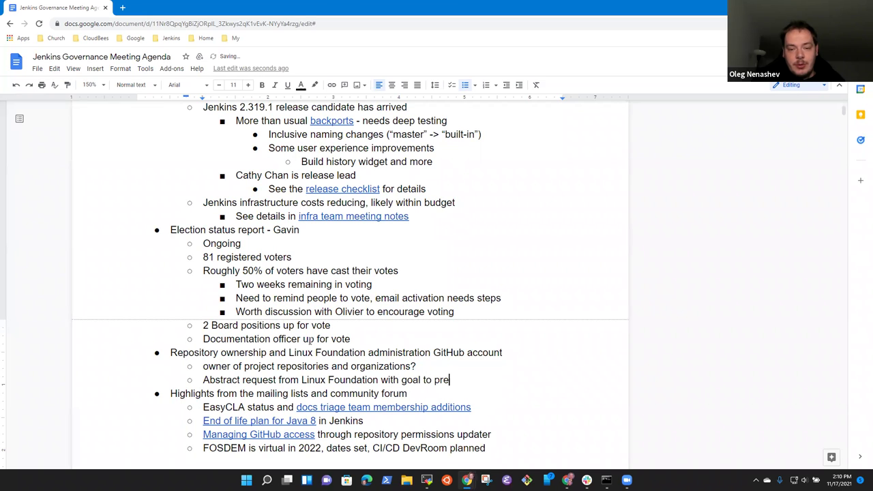
{"action": "type", "text": "serve access"}
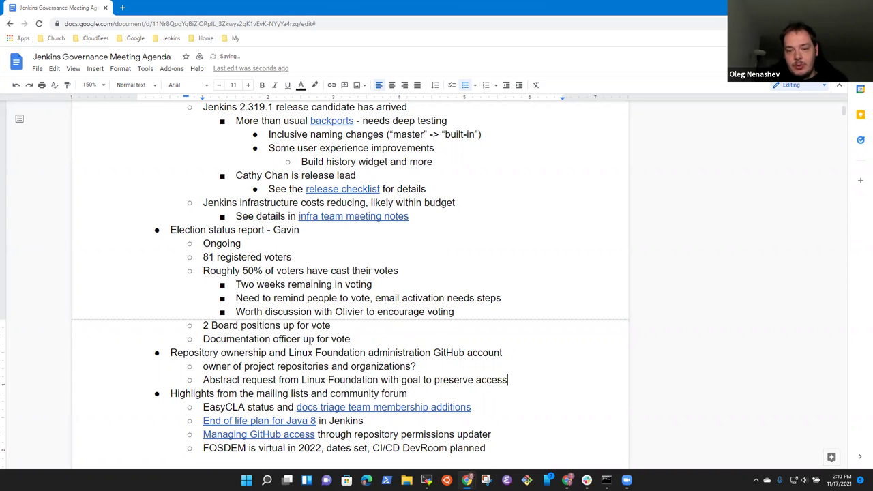
{"action": "type", "text": " even "}
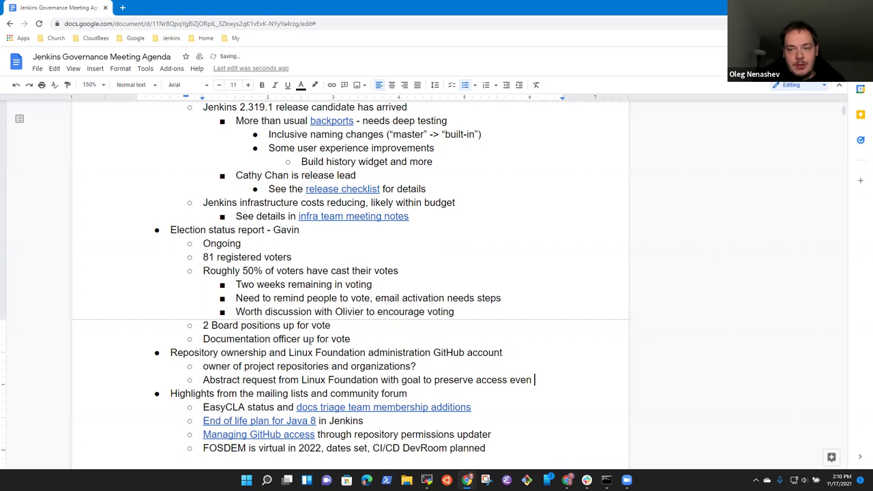
{"action": "type", "text": "if current"}
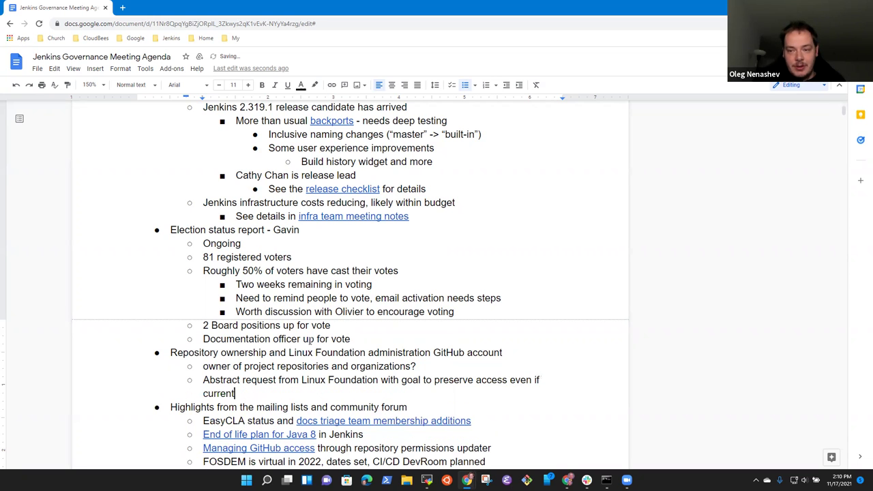
{"action": "type", "text": "maintainers "}
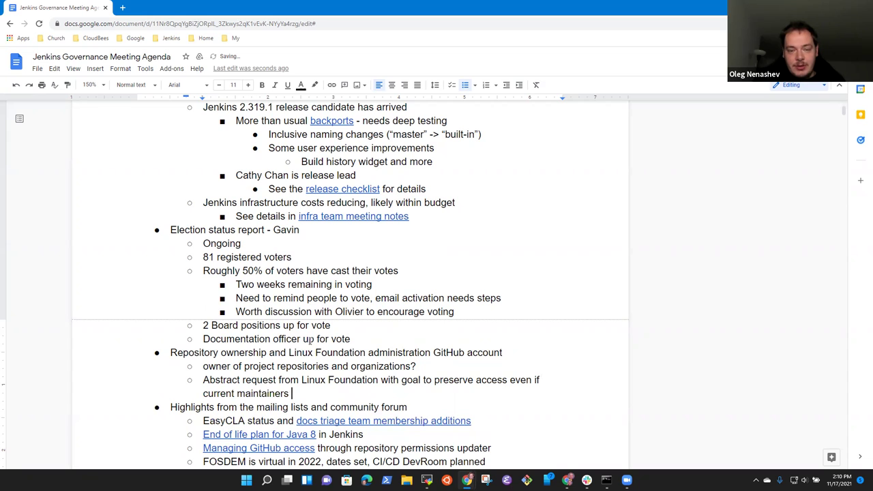
{"action": "type", "text": "bec"}
{"action": "key", "text": "BackSpace"}
{"action": "key", "text": "BackSpace"}
{"action": "key", "text": "BackSpace"}
{"action": "type", "text": "becom"}
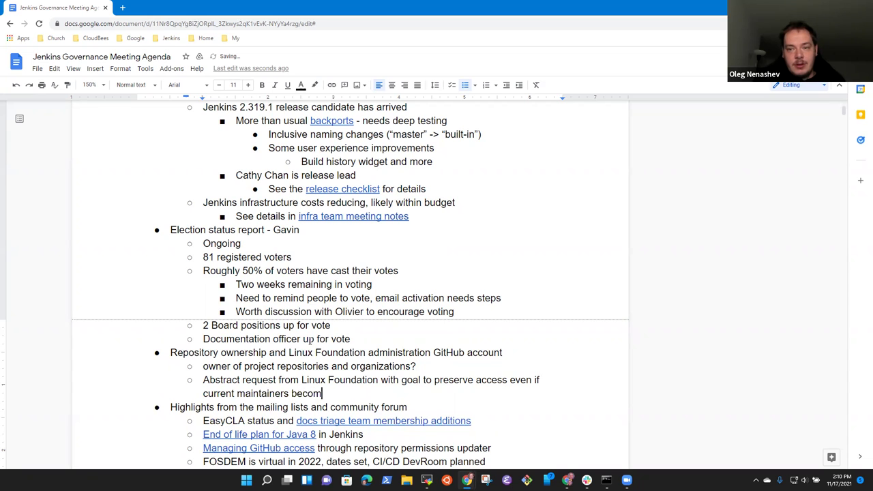
{"action": "key", "text": "BackSpace"}
{"action": "key", "text": "BackSpace"}
{"action": "key", "text": "BackSpace"}
{"action": "type", "text": "came unavai"}
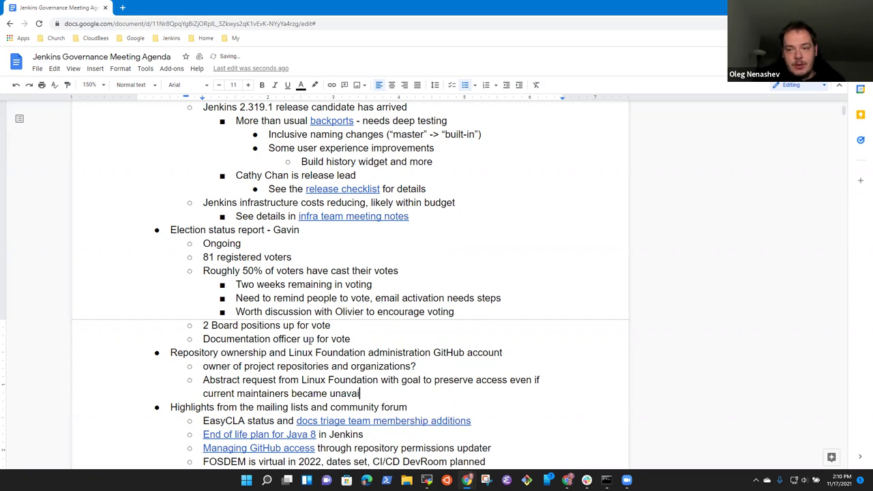
{"action": "type", "text": "lable"}
Step: Nest a sub-bullet reading "Good safeguard for significant projects" under the Linux Foundation request
{"action": "key", "text": "Return"}
{"action": "key", "text": "Tab"}
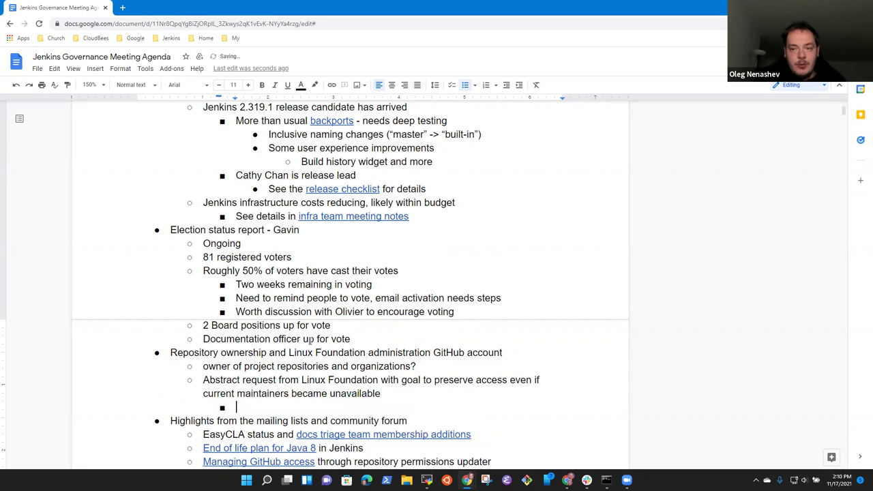
{"action": "type", "text": "Good s"}
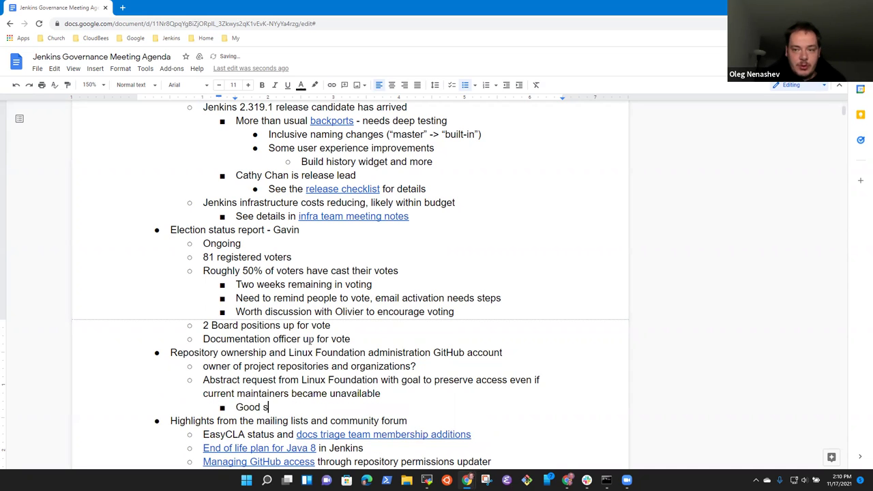
{"action": "type", "text": "afeguard for"}
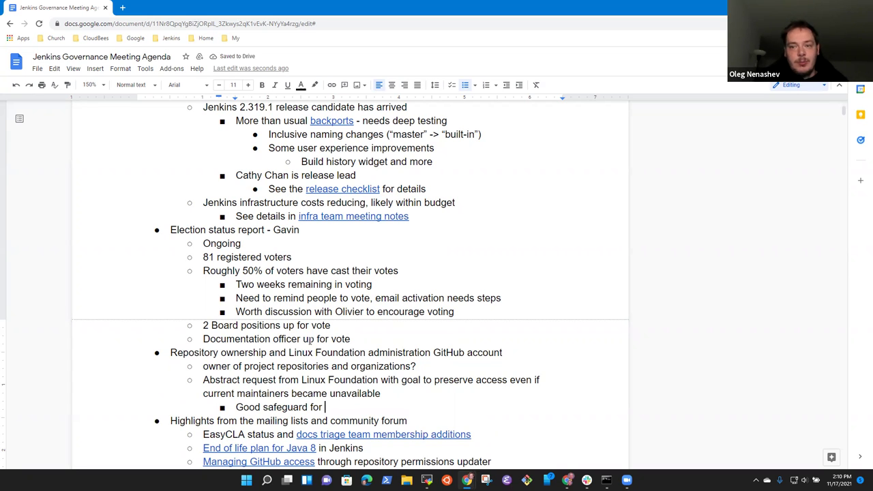
{"action": "type", "text": "significant projects"}
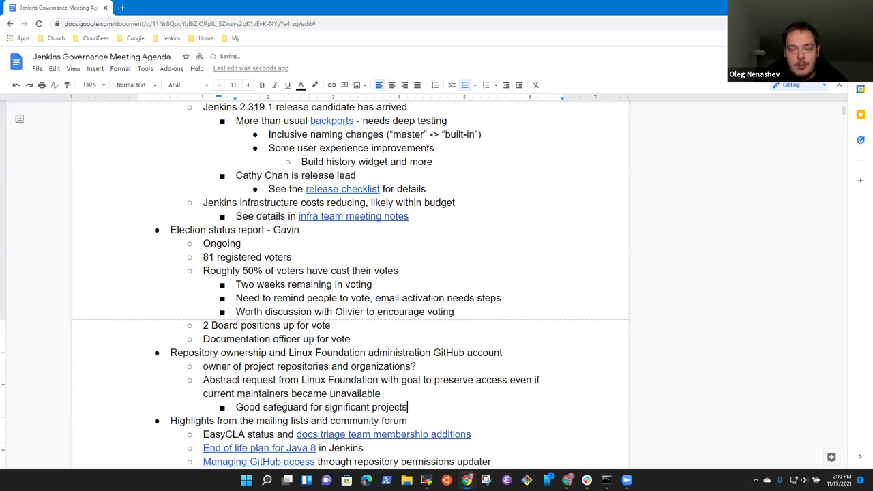
Step: Add another nested sub-bullet reading "Needs review with security team and infrastructure team" after the safeguard note
{"action": "key", "text": "Return"}
{"action": "type", "text": "Needs discussion with security team and "}
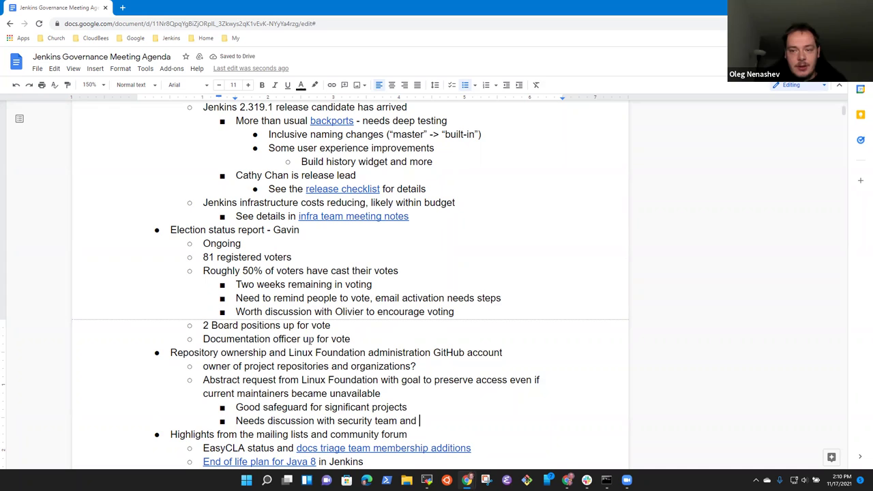
{"action": "type", "text": "infrastruc"}
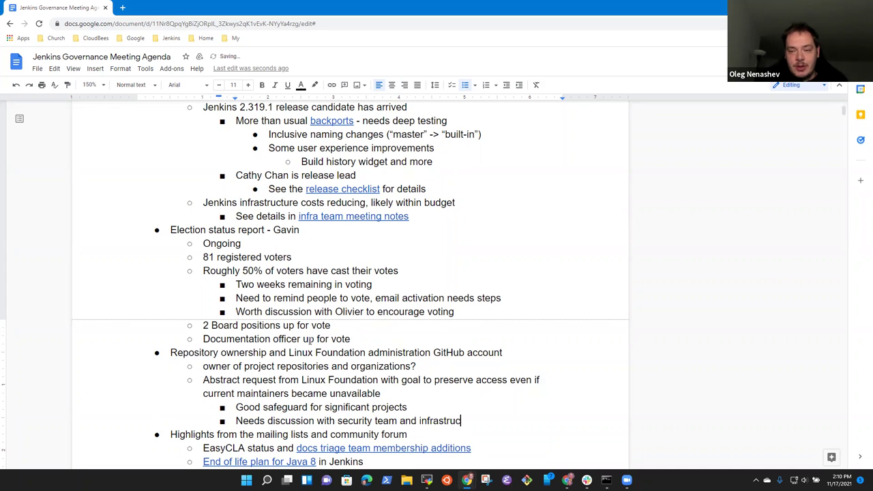
{"action": "type", "text": "ture team"}
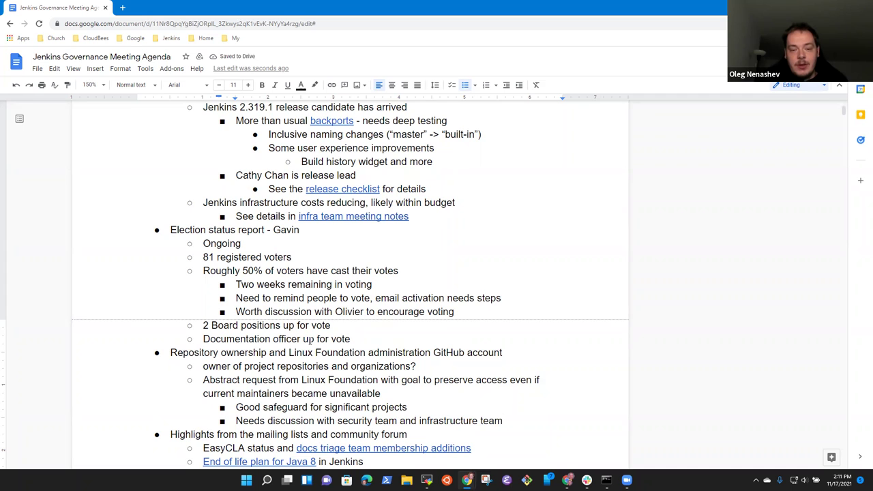
{"action": "key", "text": "ctrl+shift+Left"}
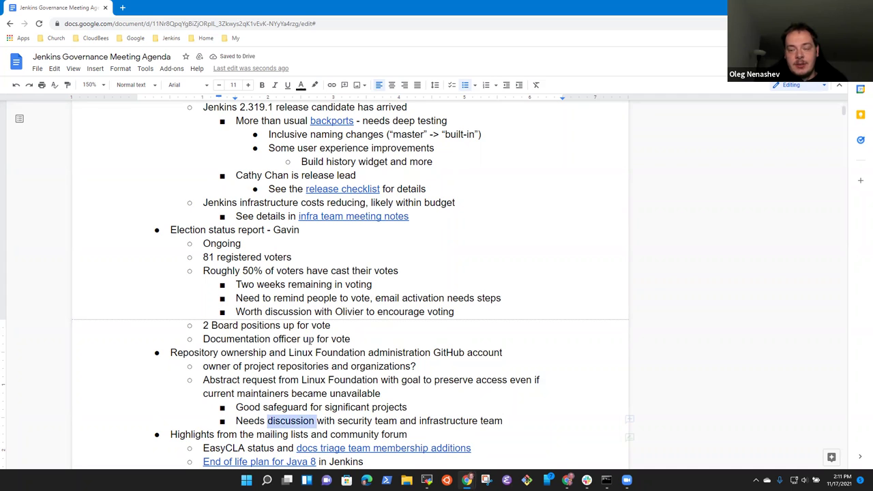
{"action": "type", "text": "review"}
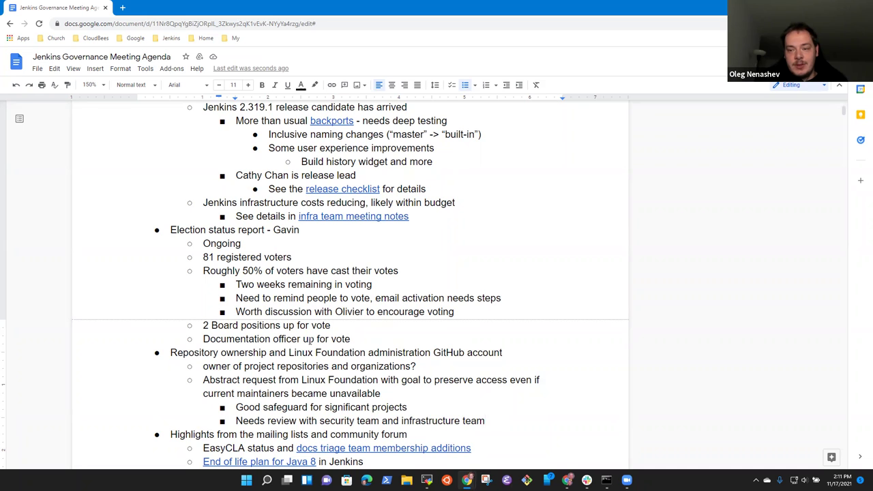
Step: Add a nested sub-bullet after the security review note: "How many users have access to the Linux Foundation account"
{"action": "key", "text": "Return"}
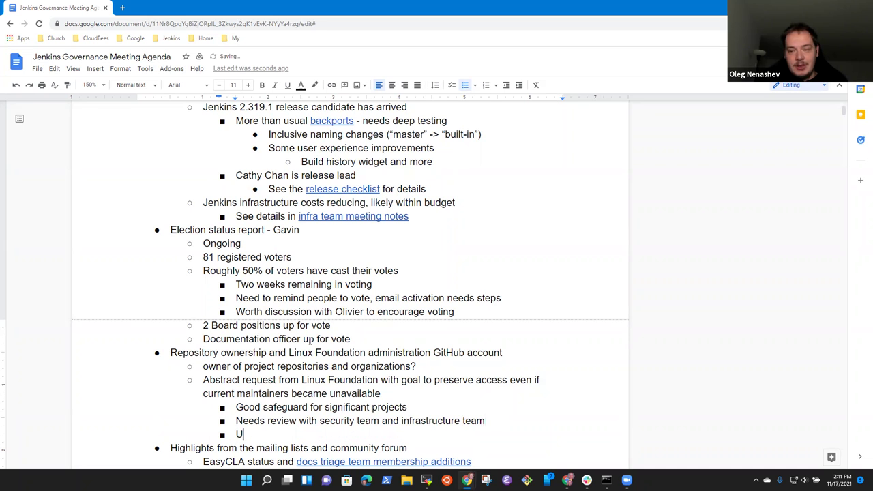
{"action": "type", "text": "How many users "}
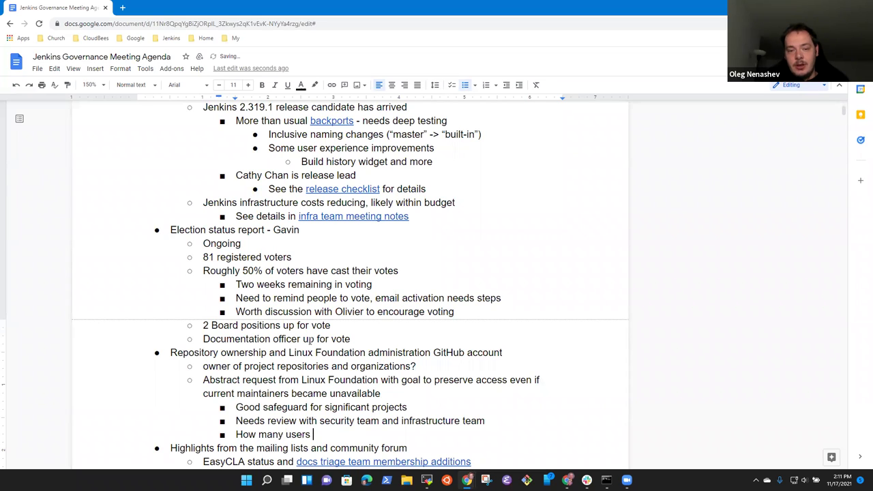
{"action": "type", "text": "have access to the"}
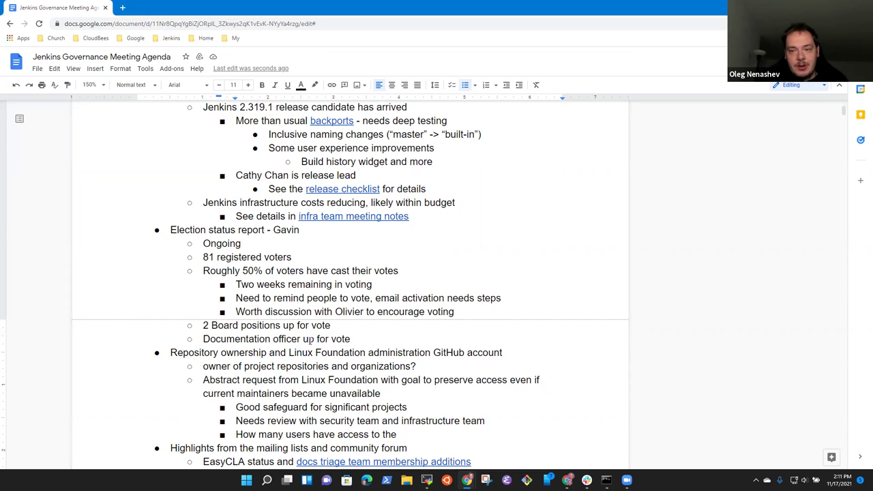
{"action": "type", "text": "linux"}
{"action": "key", "text": "ctrl+BackSpace"}
{"action": "type", "text": "Linux "}
{"action": "type", "text": "Foundation acco"}
{"action": "type", "text": "ount"}
{"action": "key", "text": "BackSpace"}
{"action": "key", "text": "BackSpace"}
{"action": "key", "text": "BackSpace"}
{"action": "key", "text": "BackSpace"}
{"action": "type", "text": "unt"}
Step: Add a sub-bullet one level up under repository ownership reading "Question raised to" followed by the contact's full name
{"action": "key", "text": "Return"}
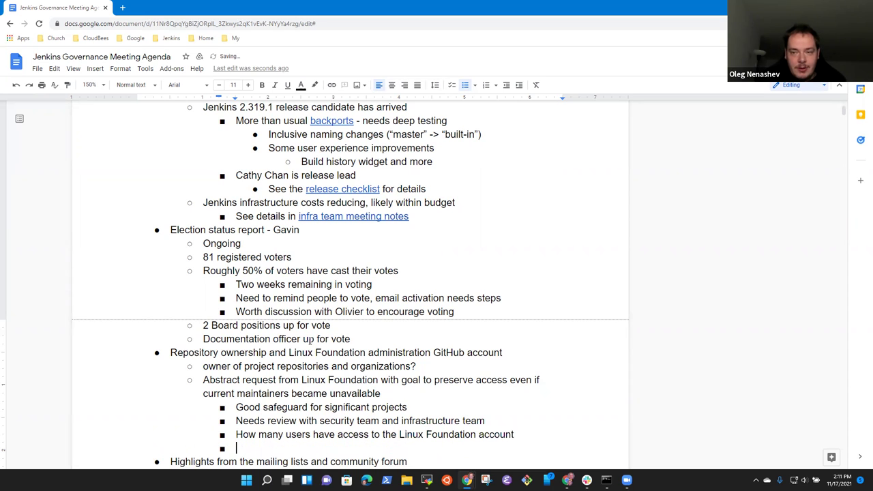
{"action": "key", "text": "shift+Tab"}
{"action": "type", "text": "Question "}
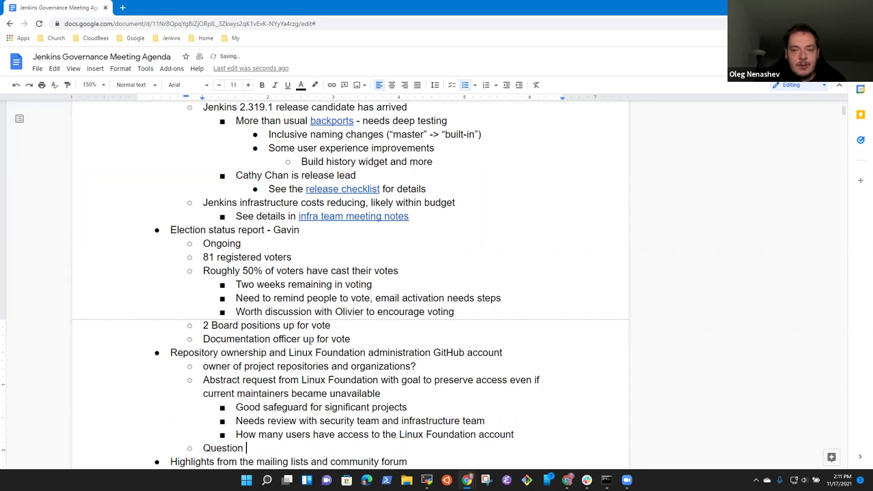
{"action": "type", "text": "raised to Tracy Miran"}
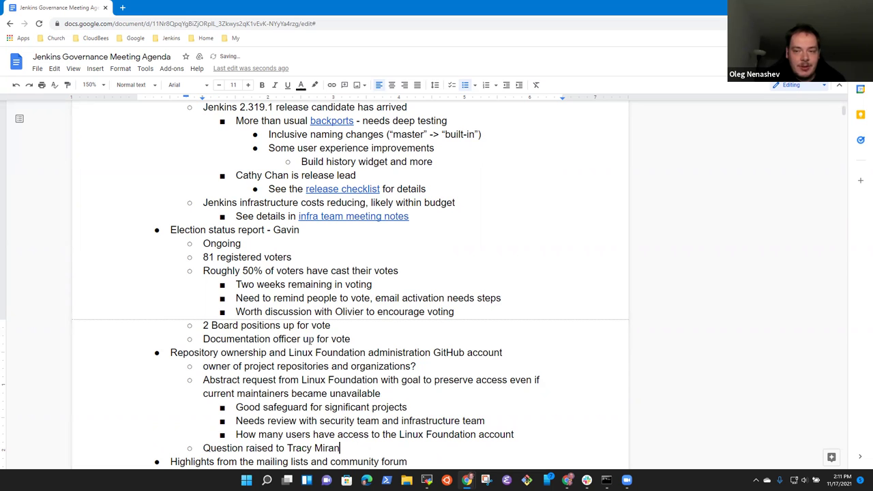
{"action": "type", "text": "da"}
Step: Nest a sub-bullet reading "Needs further discussion and implementation details" under the raised question
{"action": "key", "text": "Return"}
{"action": "key", "text": "Tab"}
{"action": "type", "text": "Needs"}
{"action": "scroll", "coordinate": [314, 341], "scroll_direction": "down", "scroll_amount": 5}
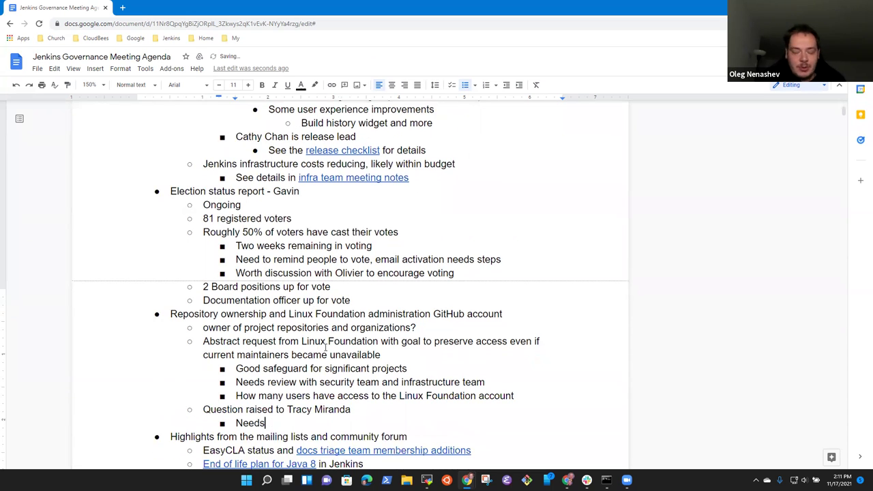
{"action": "type", "text": "further "}
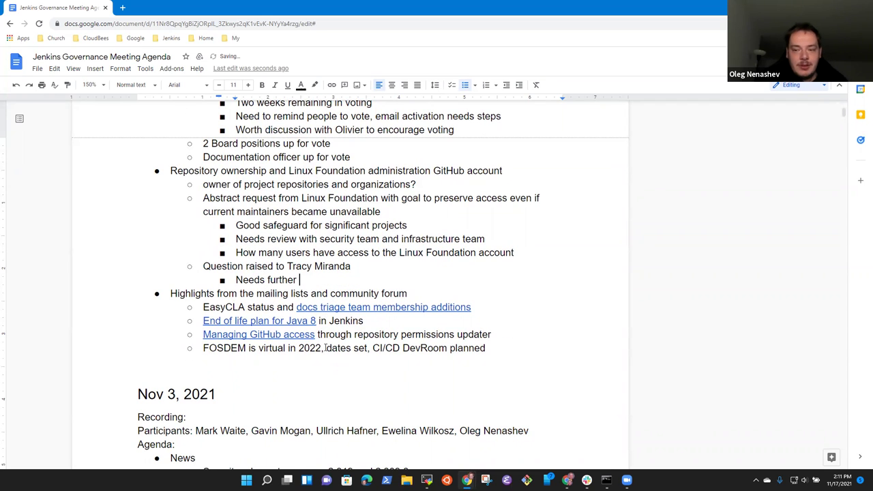
{"action": "type", "text": "discussion a"}
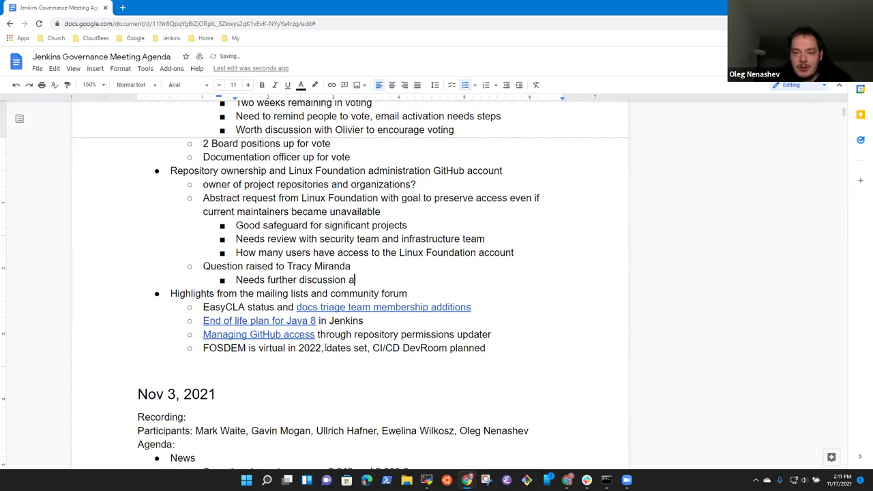
{"action": "type", "text": "nd implementation t"}
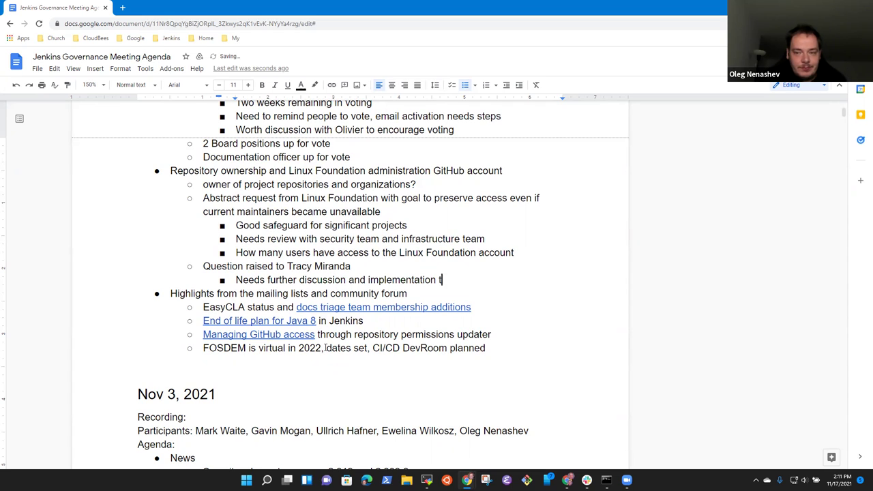
{"action": "key", "text": "BackSpace"}
{"action": "type", "text": "details"}
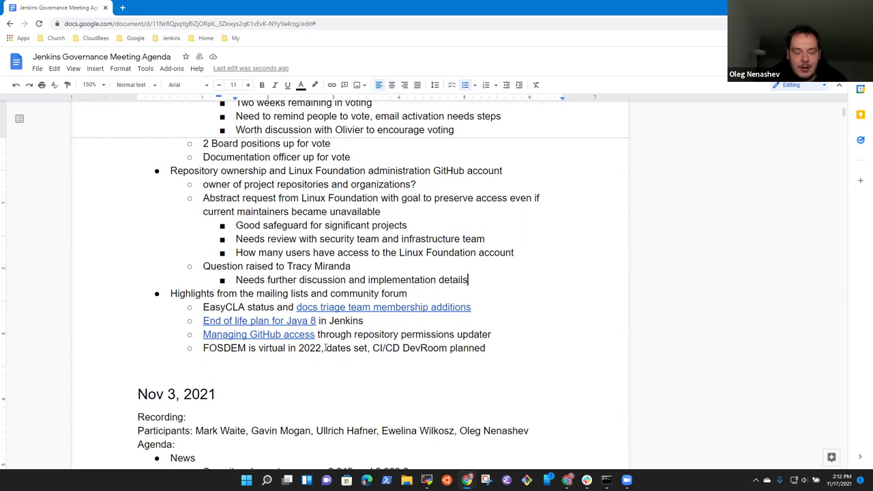
Step: Add a final sub-bullet at the outer level under repository ownership: "Once we have the guidelines, conversation required"
{"action": "key", "text": "Return"}
{"action": "key", "text": "shift+Tab"}
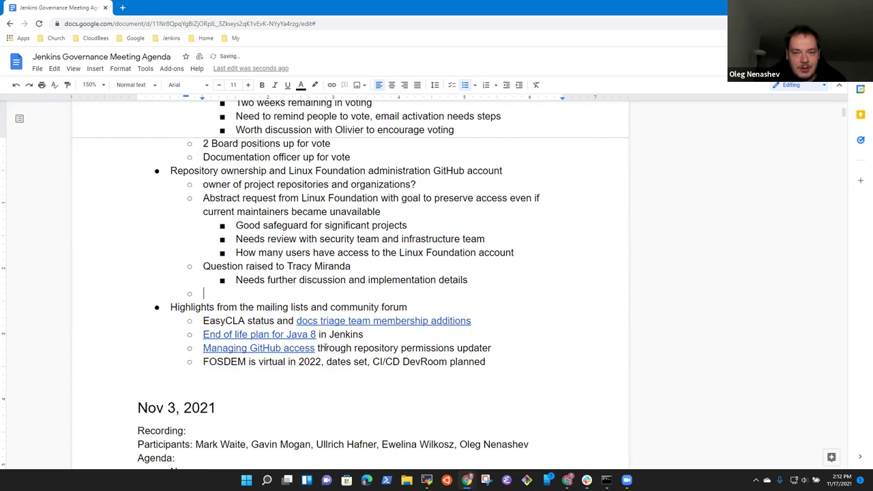
{"action": "type", "text": "Once we "}
{"action": "type", "text": "see the guidel"}
{"action": "key", "text": "ctrl+BackSpace"}
{"action": "key", "text": "ctrl+BackSpace"}
{"action": "key", "text": "ctrl+BackSpace"}
{"action": "type", "text": "have the guidelines, need"}
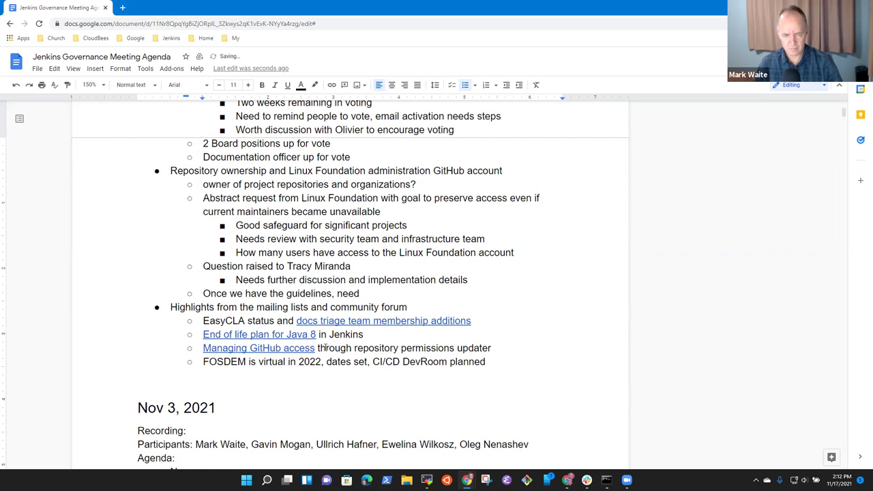
{"action": "key", "text": "ctrl+BackSpace"}
{"action": "type", "text": "conversat"}
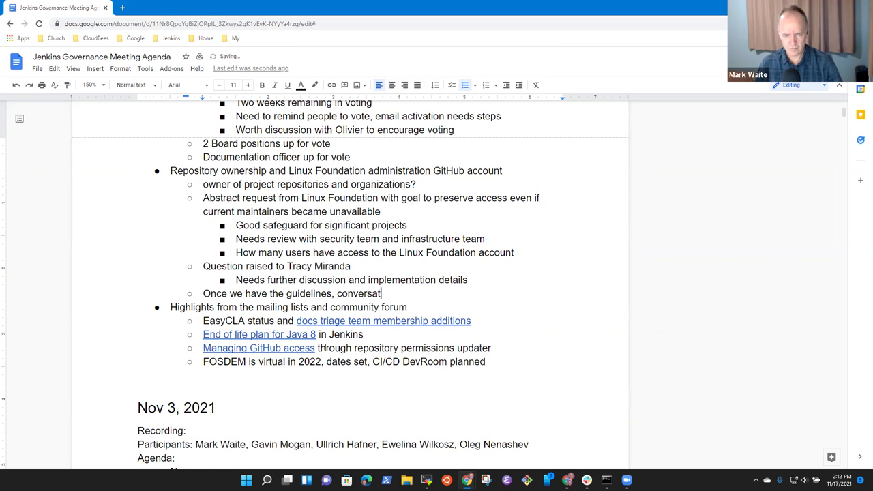
{"action": "type", "text": "ion required"}
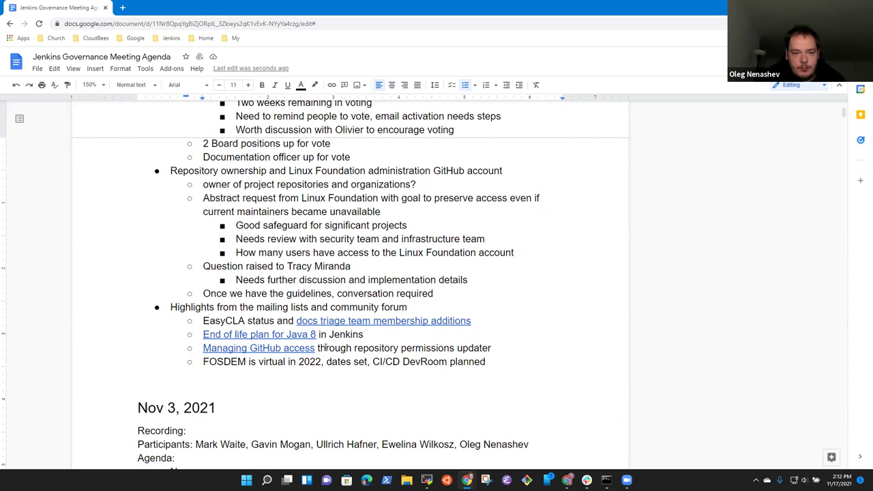
Step: Nest a sub-bullet under the EasyCLA status item: the responsible person's first name, followed by "plans to add the proposed people to triage team"
{"action": "key", "text": "Down"}
{"action": "key", "text": "Down"}
{"action": "key", "text": "Down"}
{"action": "key", "text": "Up"}
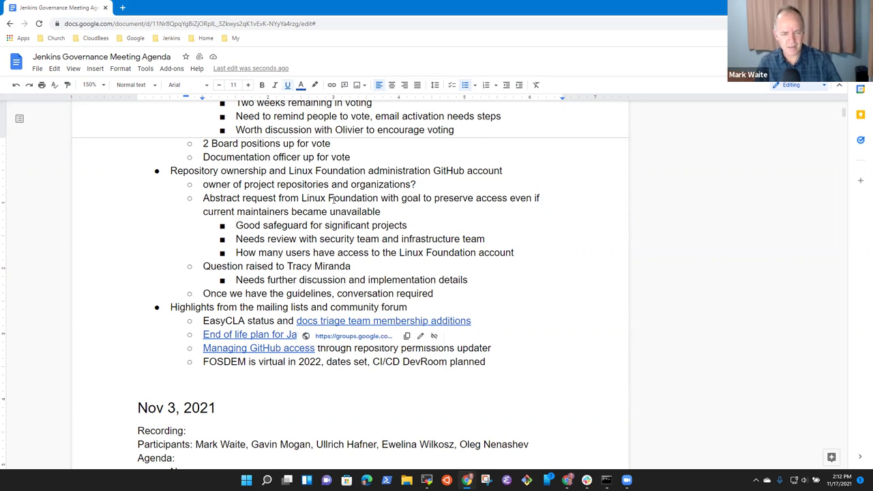
{"action": "key", "text": "Home"}
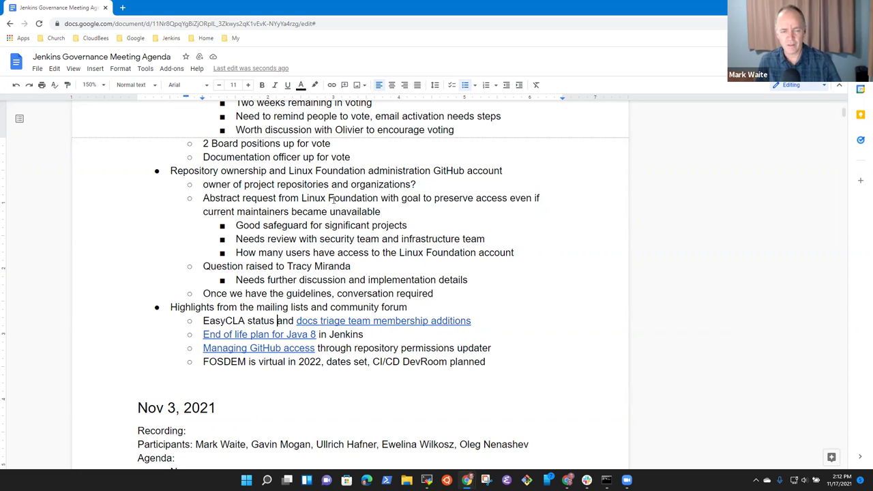
{"action": "key", "text": "ctrl+Right"}
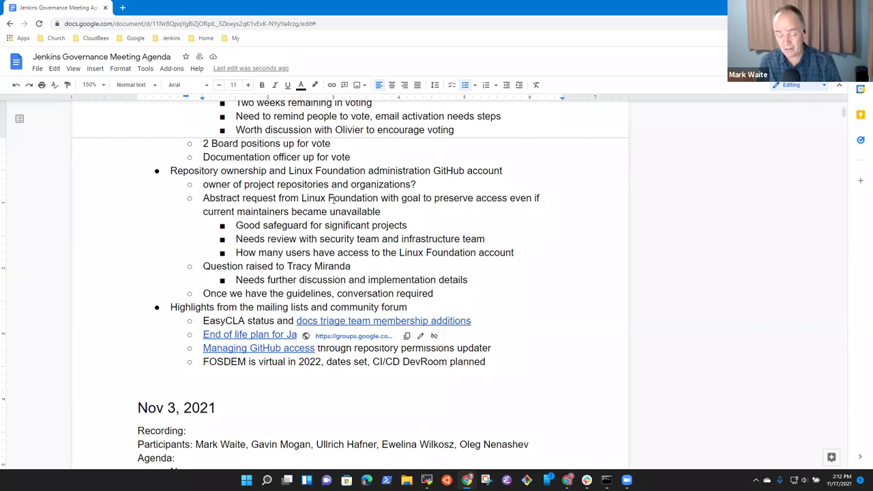
{"action": "key", "text": "End"}
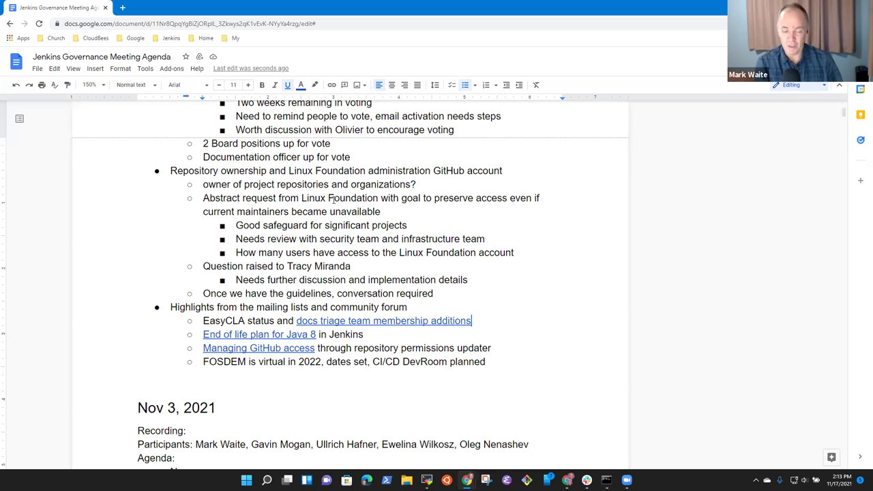
{"action": "key", "text": "shift+Home"}
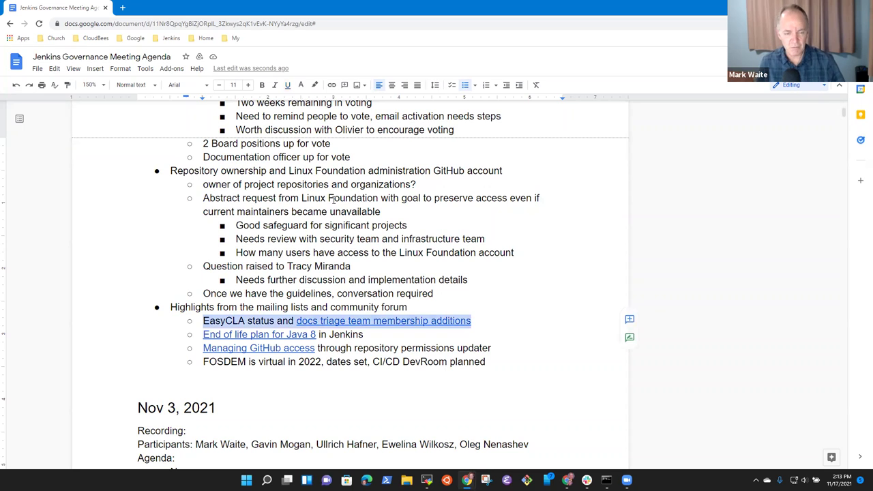
{"action": "key", "text": "Right"}
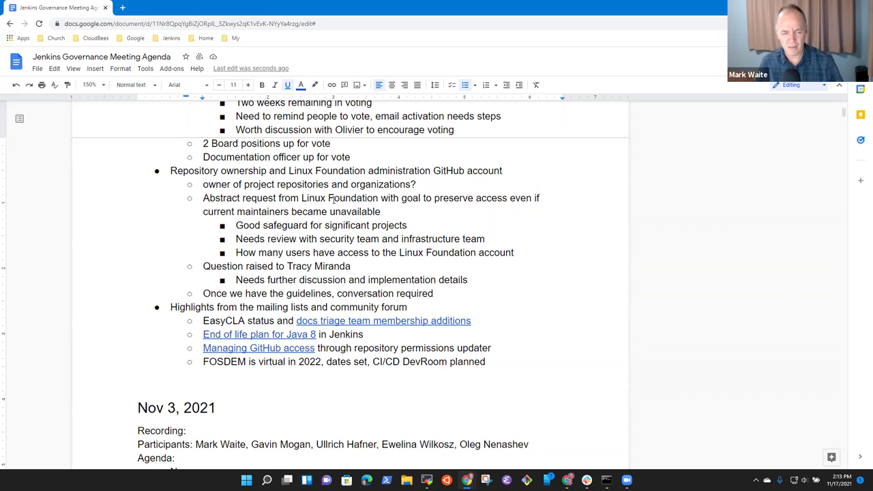
{"action": "key", "text": "Return"}
{"action": "key", "text": "Tab"}
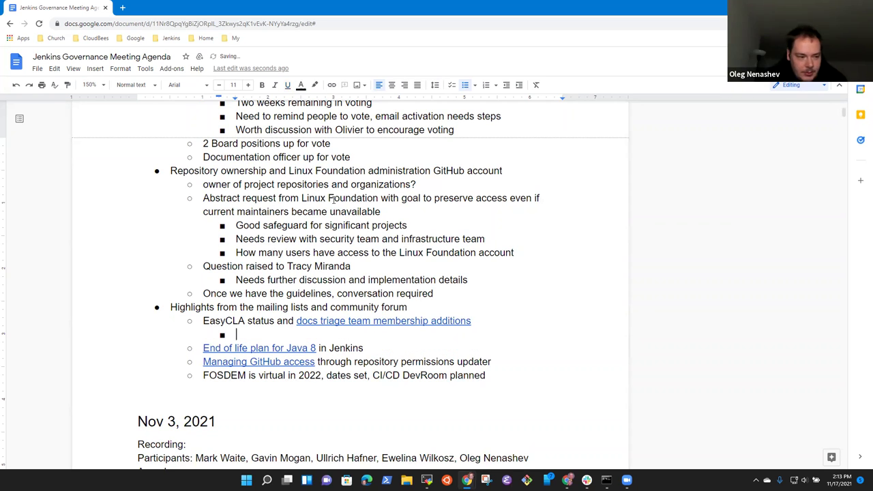
{"action": "type", "text": "Mark pla"}
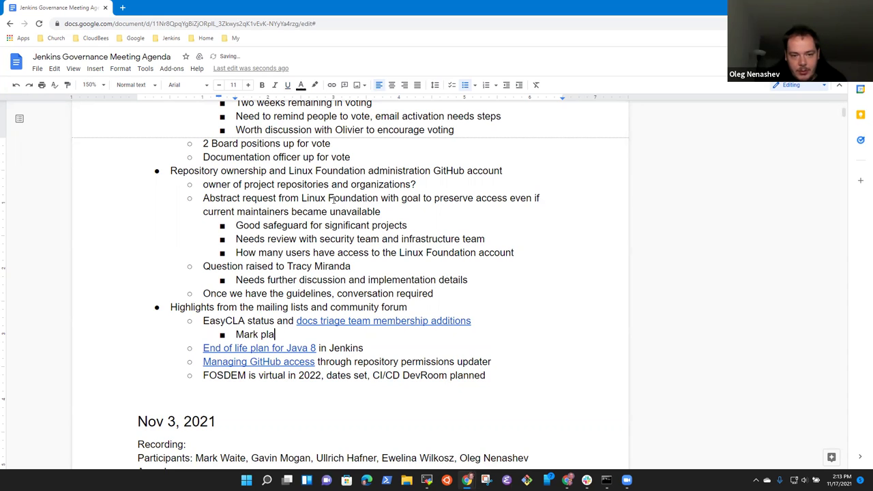
{"action": "type", "text": "ns to"}
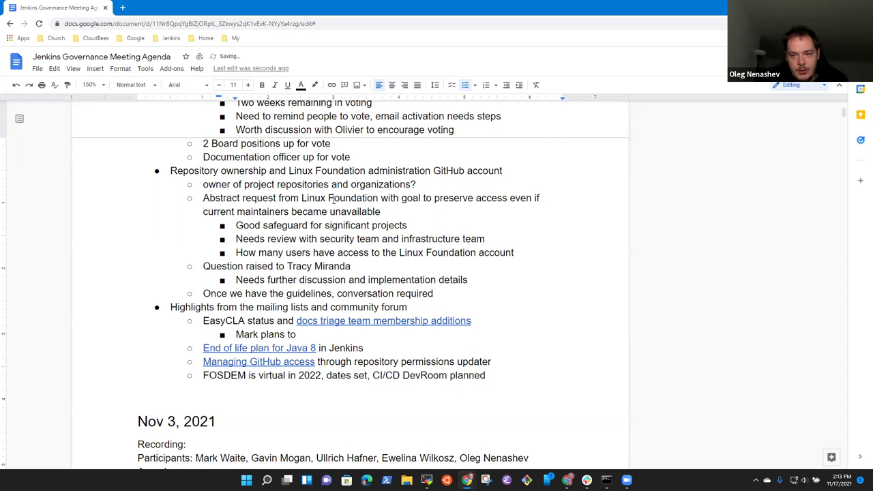
{"action": "type", "text": " add the "}
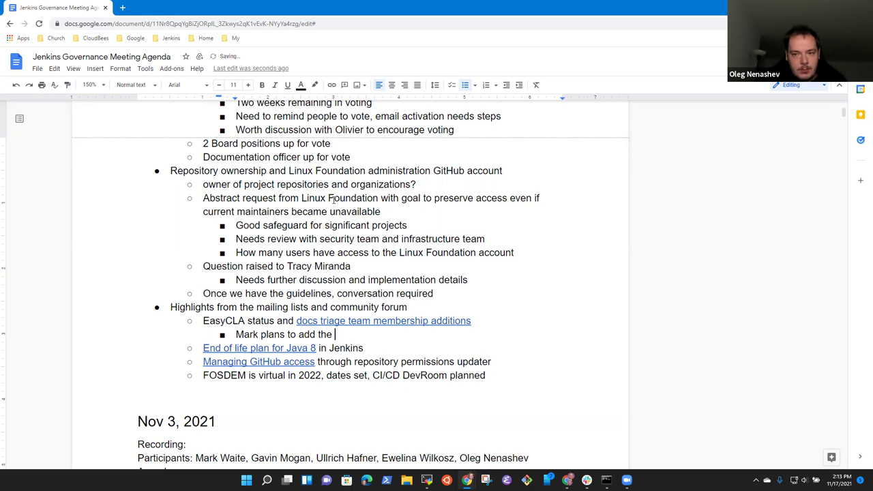
{"action": "type", "text": "proposed people"}
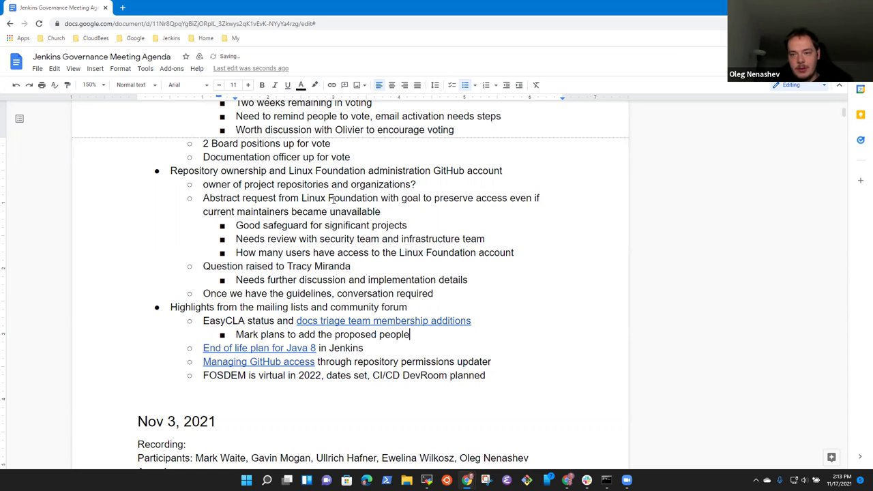
{"action": "type", "text": " to tr"}
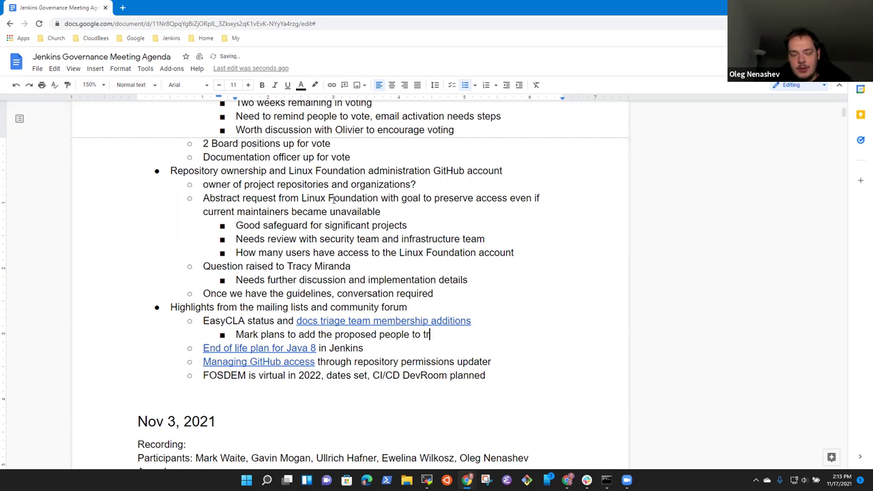
{"action": "type", "text": "iage team"}
Step: Add another nested sub-bullet under the EasyCLA status item: "EasyCLA will be enabled for one repository"
{"action": "key", "text": "Return"}
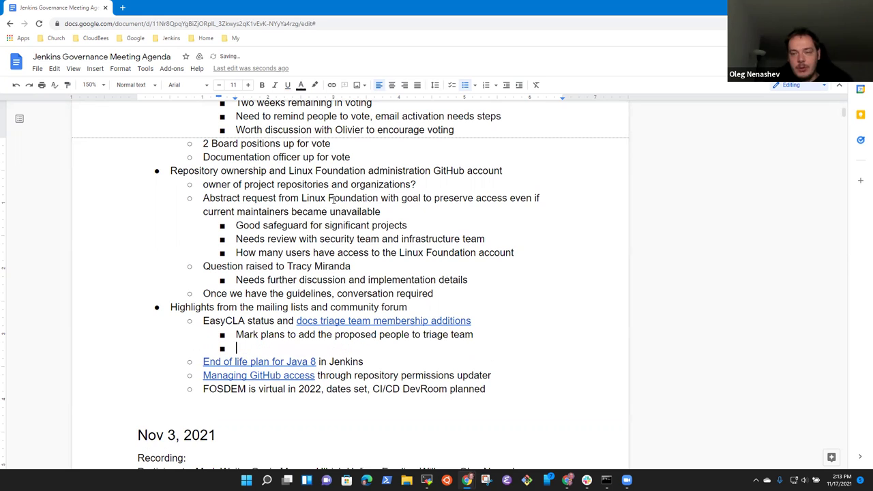
{"action": "type", "text": "EasyCLA"}
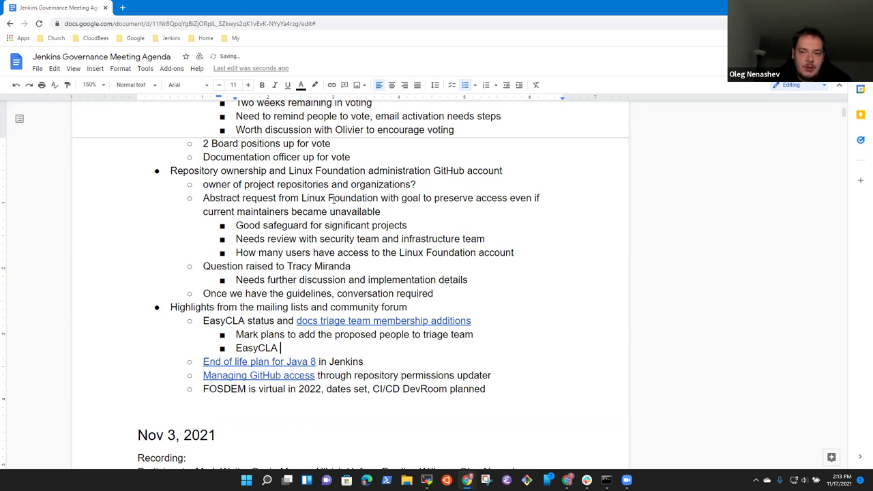
{"action": "type", "text": "will be enabel"}
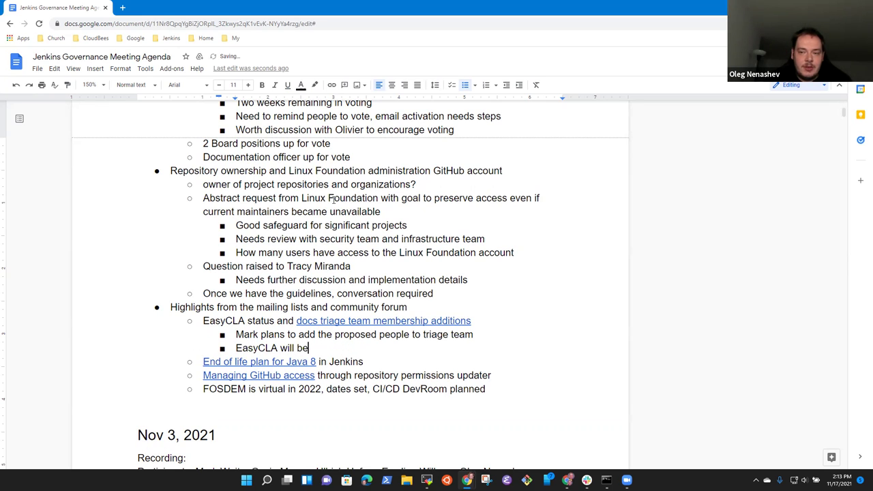
{"action": "key", "text": "BackSpace"}
{"action": "key", "text": "BackSpace"}
{"action": "type", "text": "led for one pull"}
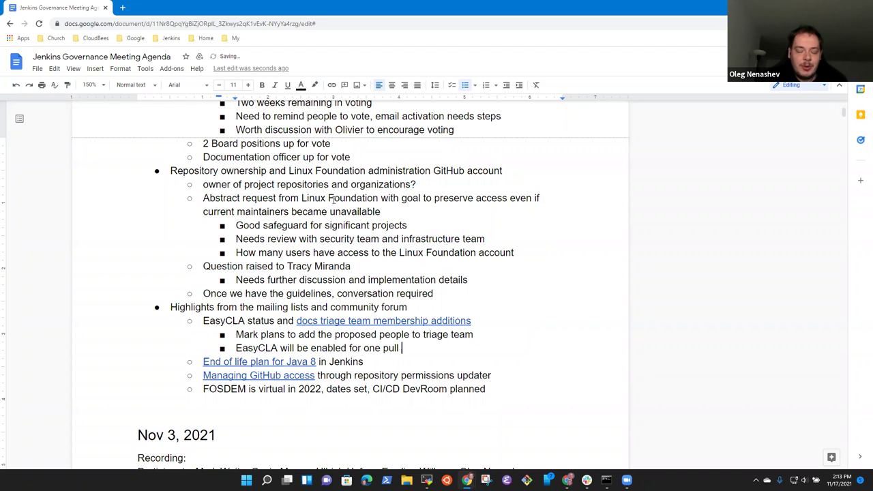
{"action": "key", "text": "BackSpace"}
{"action": "key", "text": "BackSpace"}
{"action": "key", "text": "BackSpace"}
{"action": "key", "text": "BackSpace"}
{"action": "type", "text": "repository"}
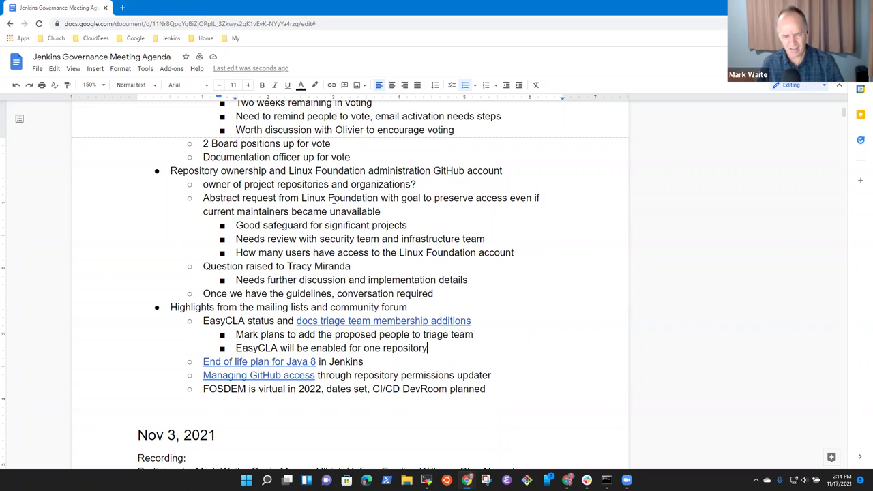
{"action": "key", "text": "Return"}
{"action": "key", "text": "Tab"}
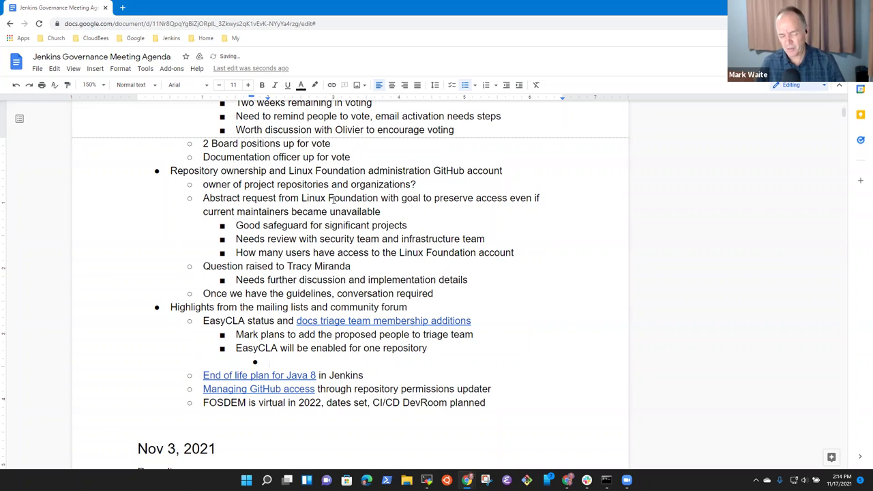
{"action": "type", "text": "Dev"}
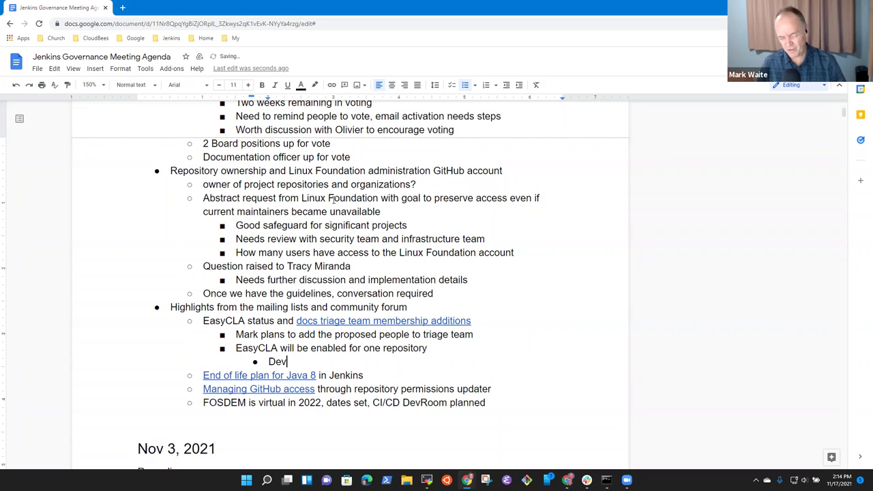
{"action": "key", "text": "BackSpace"}
{"action": "key", "text": "BackSpace"}
{"action": "key", "text": "BackSpace"}
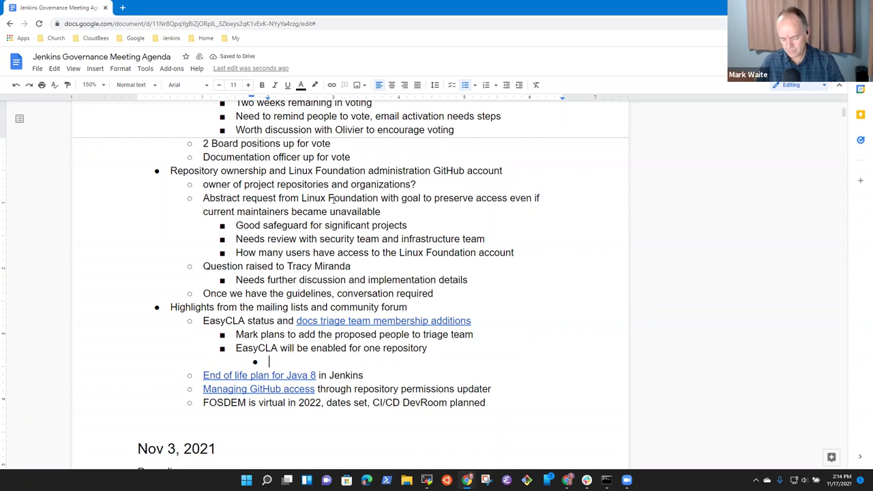
{"action": "type", "text": "D"}
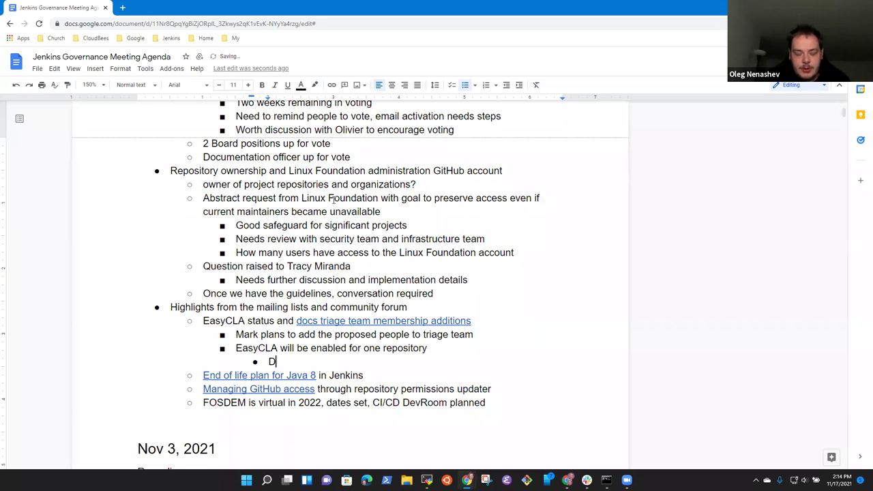
{"action": "key", "text": "BackSpace"}
{"action": "key", "text": "BackSpace"}
{"action": "key", "text": "BackSpace"}
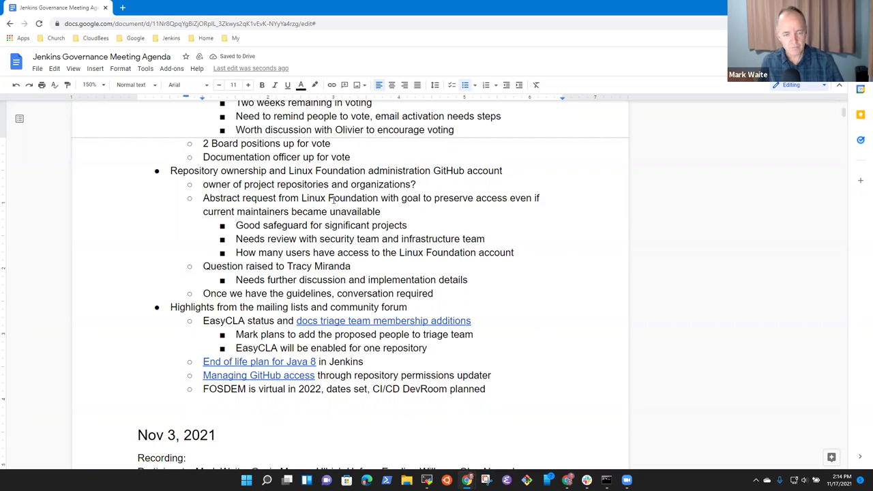
Step: Nest a sub-bullet under the Java 8 end of life item reading "Jetty 9.4 will end of life in next 1-2 years"
{"action": "key", "text": "Down"}
{"action": "key", "text": "Home"}
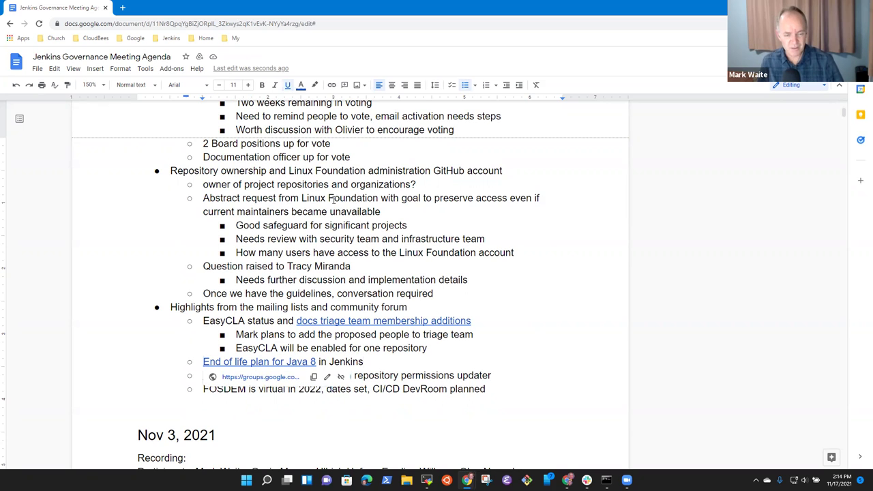
{"action": "left_click", "coordinate": [365, 361]}
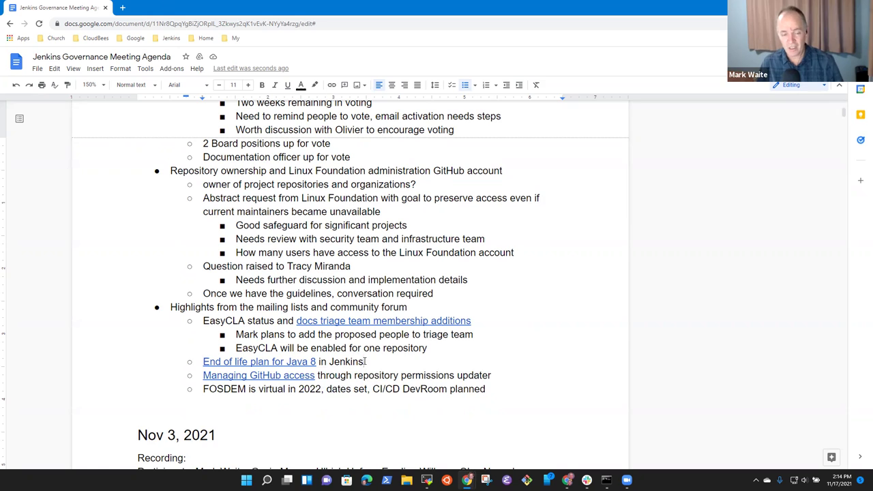
{"action": "key", "text": "Return"}
{"action": "key", "text": "Tab"}
{"action": "type", "text": "Jetty "}
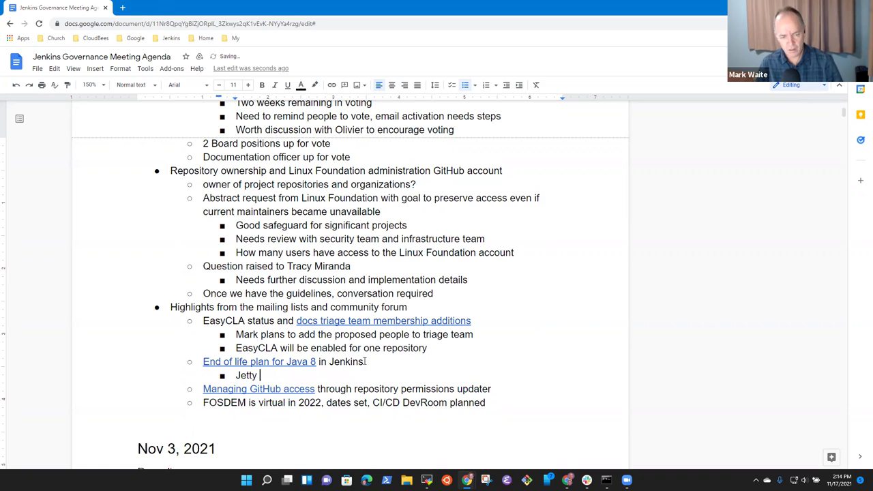
{"action": "type", "text": "9.4 will "}
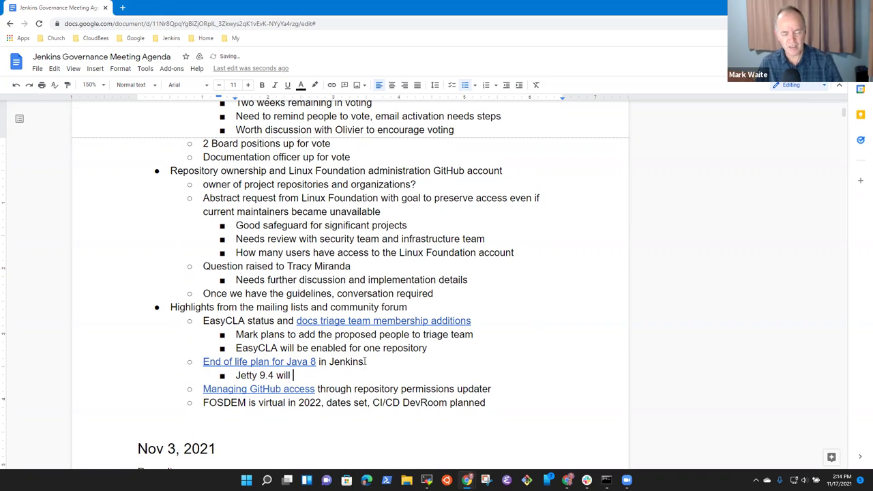
{"action": "type", "text": "end of l"}
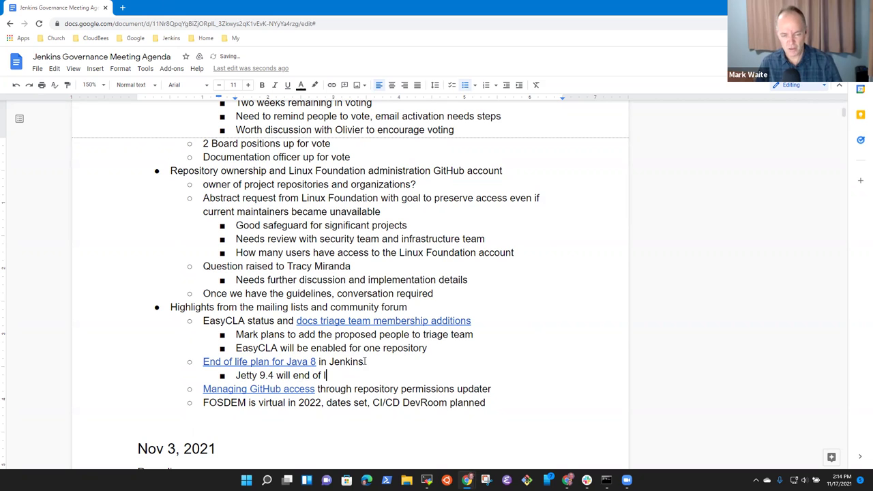
{"action": "type", "text": "ife in next 1-2"}
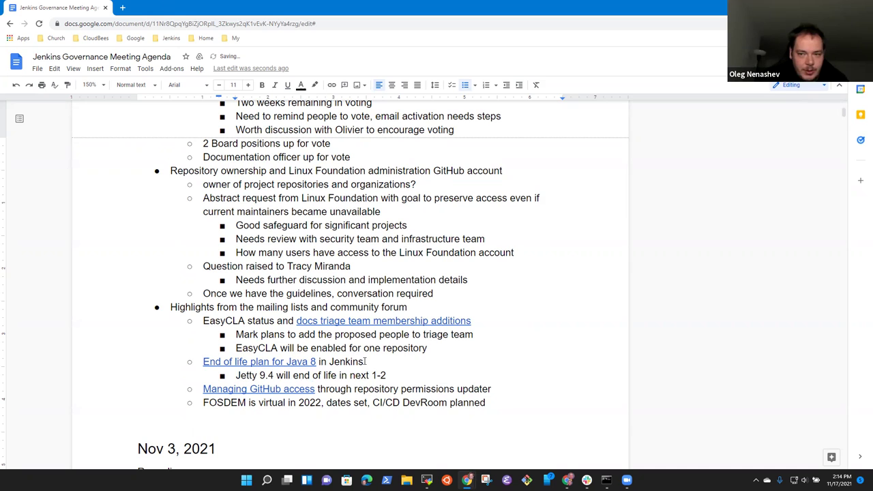
{"action": "type", "text": " years"}
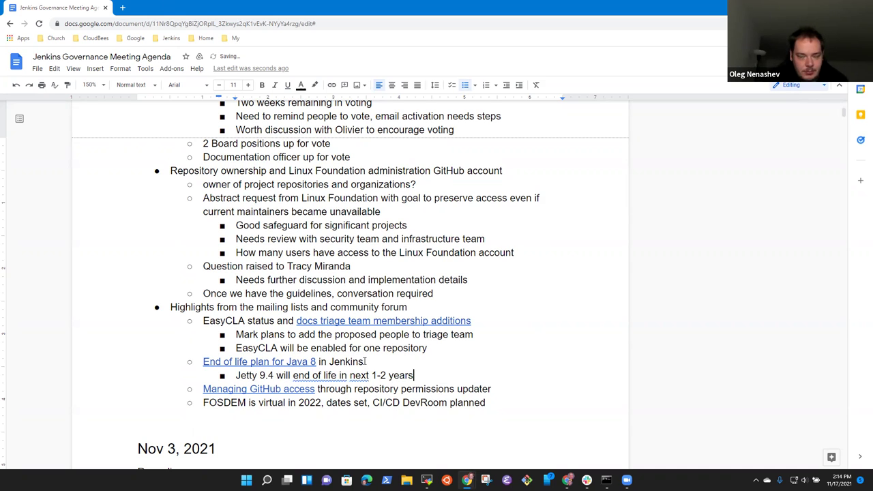
Step: Change the Jetty version in the new sub-bullet to "9.4.x"
{"action": "key", "text": "ctrl+Left"}
{"action": "key", "text": "ctrl+Left"}
{"action": "key", "text": "ctrl+Left"}
{"action": "key", "text": "ctrl+Left"}
{"action": "key", "text": "ctrl+Left"}
{"action": "key", "text": "ctrl+Left"}
{"action": "key", "text": "ctrl+Left"}
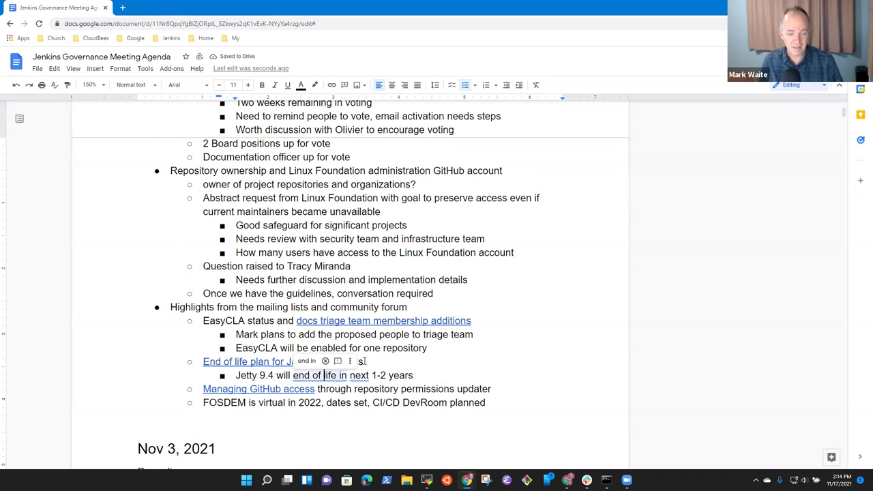
{"action": "key", "text": "ctrl+Left"}
{"action": "key", "text": "Left"}
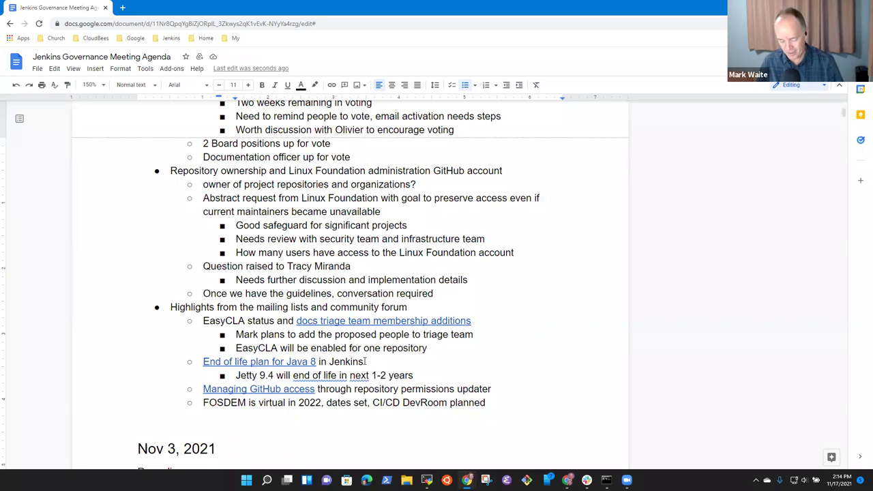
{"action": "type", "text": ".x"}
{"action": "key", "text": "End"}
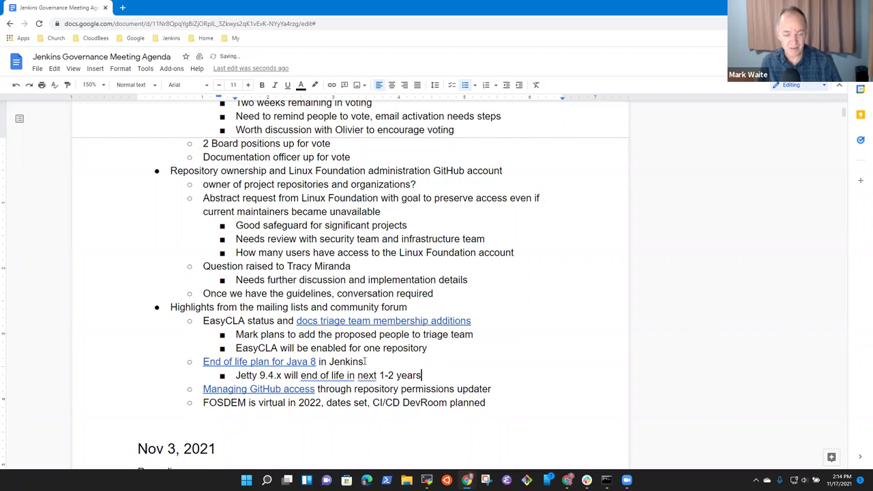
Step: Insert "be" before "end of life" and "the" before "next 1-2 years" in the Jetty 9.4.x sub-bullet
{"action": "key", "text": "ctrl+Left"}
{"action": "key", "text": "ctrl+Left"}
{"action": "key", "text": "ctrl+Left"}
{"action": "key", "text": "ctrl+Left"}
{"action": "key", "text": "ctrl+Left"}
{"action": "key", "text": "ctrl+Left"}
{"action": "key", "text": "ctrl+Left"}
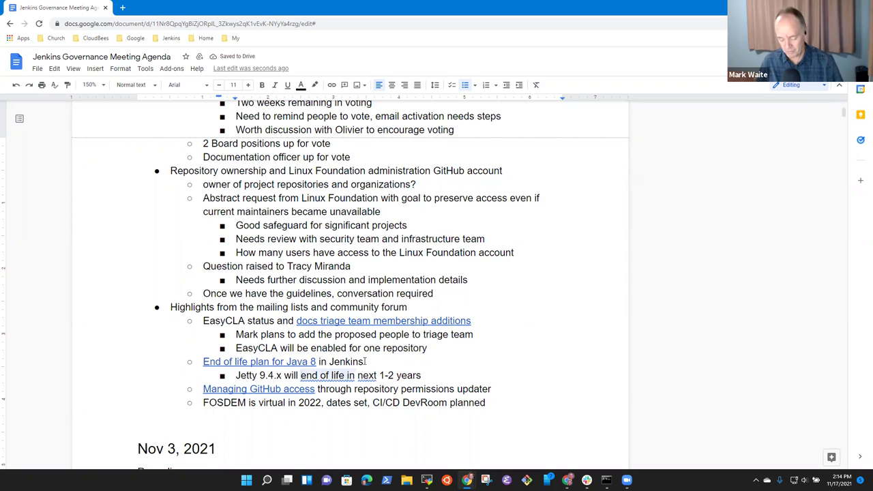
{"action": "type", "text": "be"}
{"action": "key", "text": "End"}
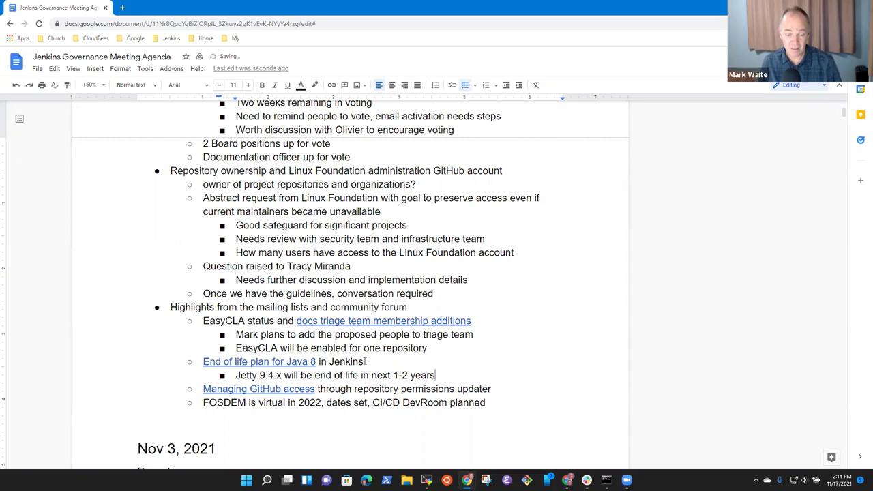
{"action": "key", "text": "ctrl+Left"}
{"action": "key", "text": "ctrl+Left"}
{"action": "key", "text": "ctrl+Left"}
{"action": "key", "text": "ctrl+Left"}
{"action": "type", "text": "the"}
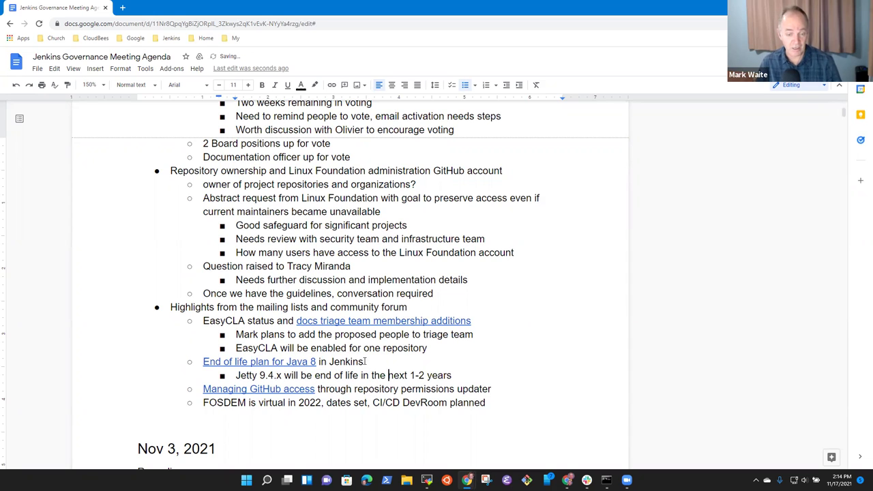
{"action": "key", "text": "End"}
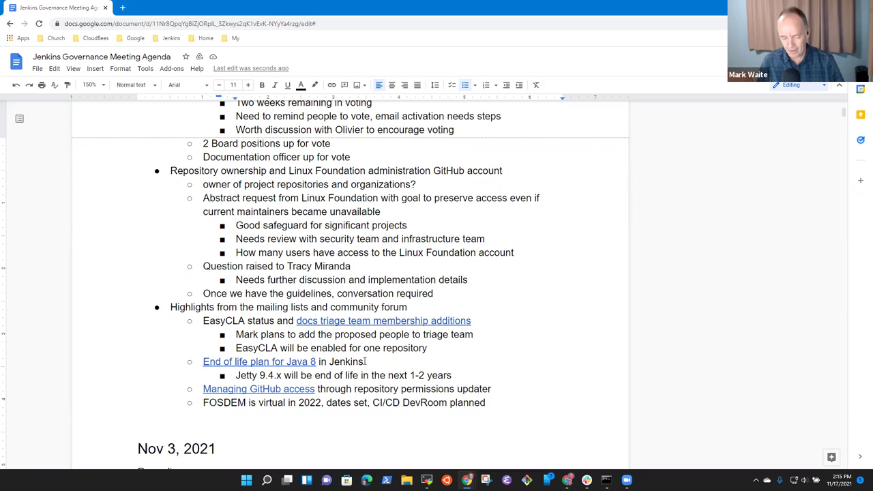
Step: Add the sub-bullet "Jetty 10 and Jetty 11 do not support Java 8" and start an empty bullet below it
{"action": "key", "text": "Return"}
{"action": "type", "text": "Jetty 10 and Jetty 11 do not su"}
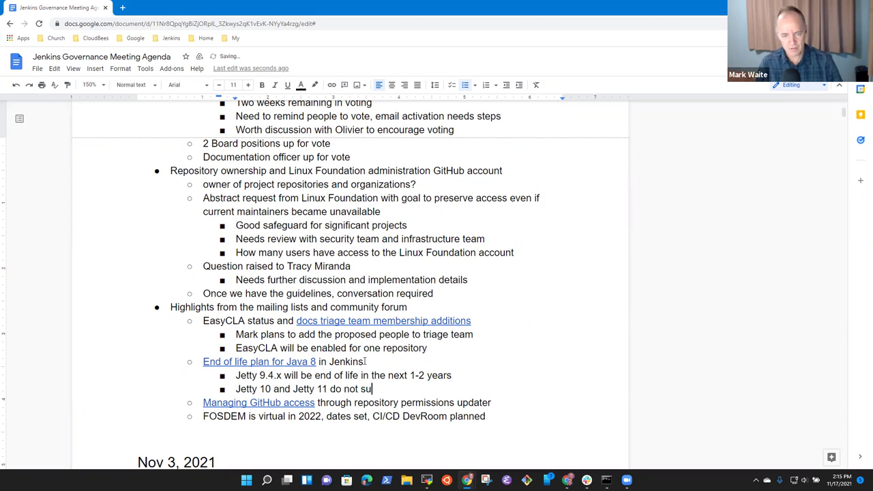
{"action": "type", "text": "pport Java "}
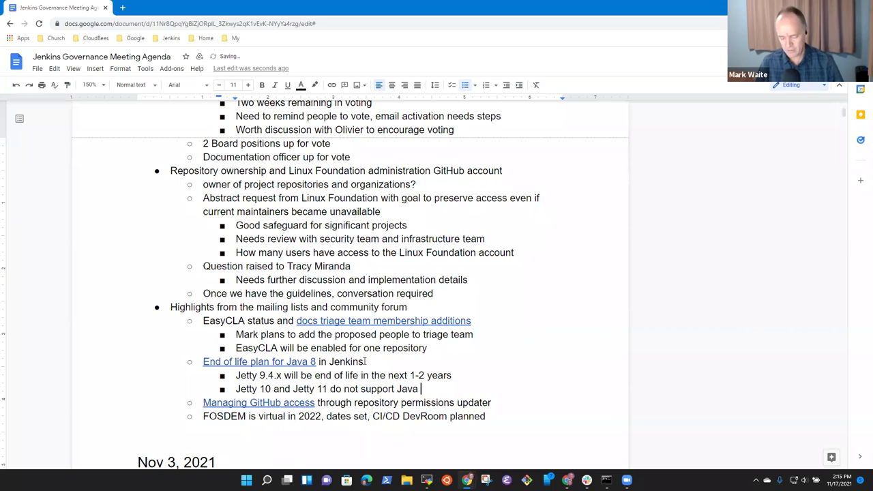
{"action": "type", "text": "8"}
{"action": "key", "text": "Up"}
{"action": "key", "text": "shift+End"}
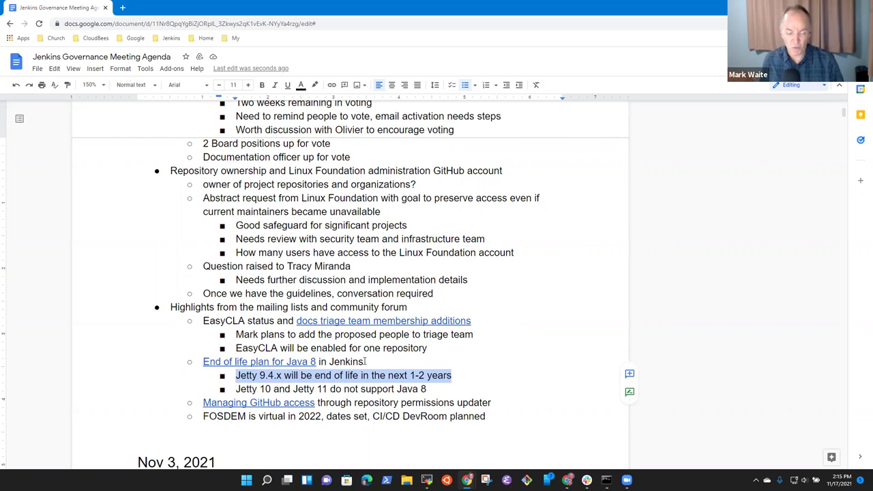
{"action": "key", "text": "Down"}
{"action": "key", "text": "Return"}
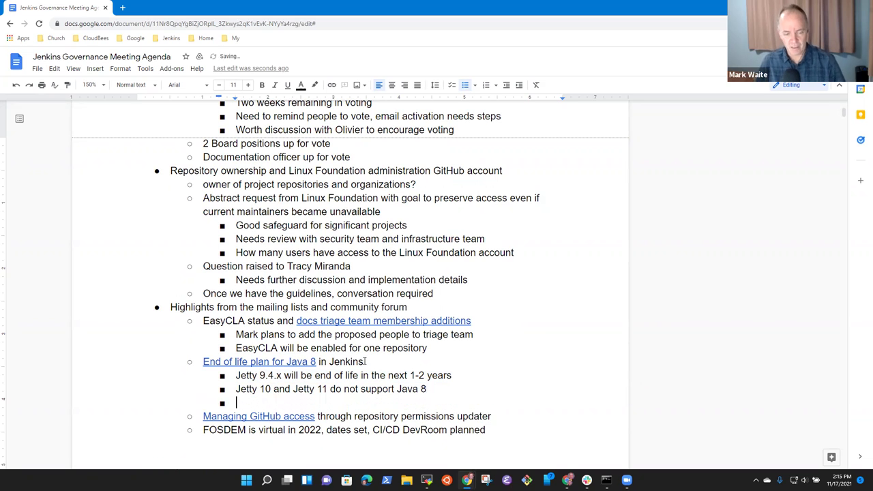
{"action": "type", "text": "Discussions"}
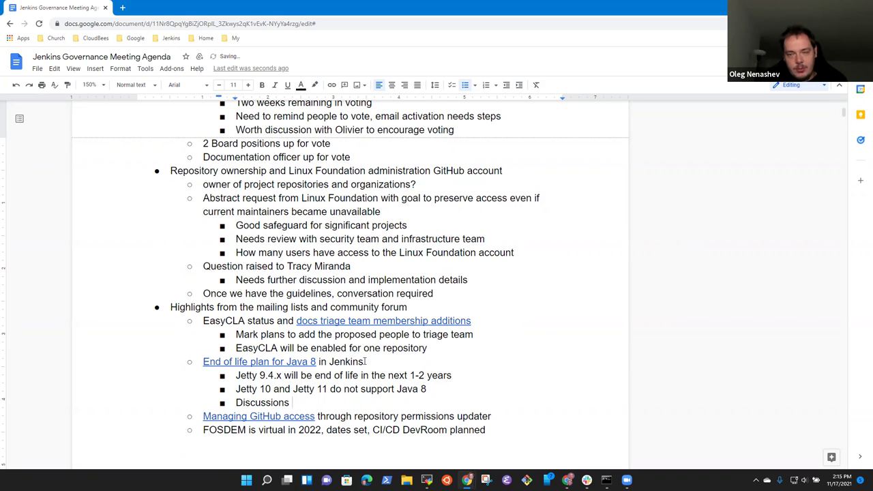
{"action": "key", "text": "ctrl+BackSpace"}
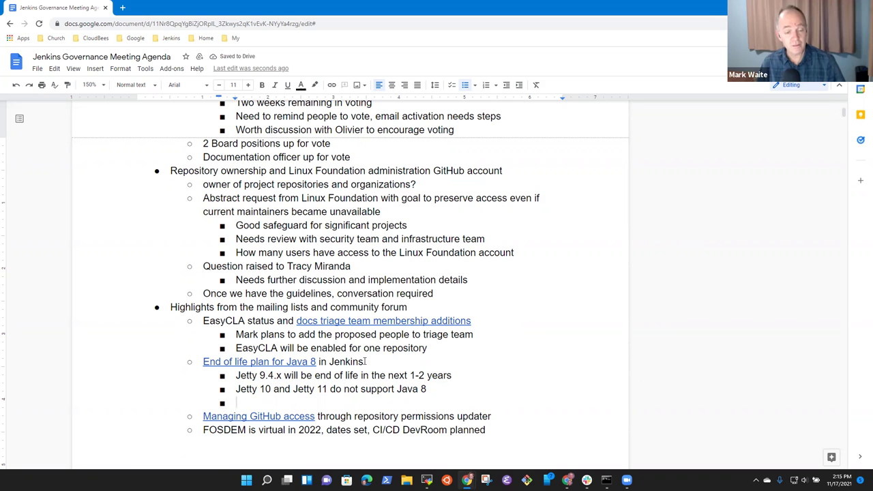
{"action": "type", "text": "Should we consider "}
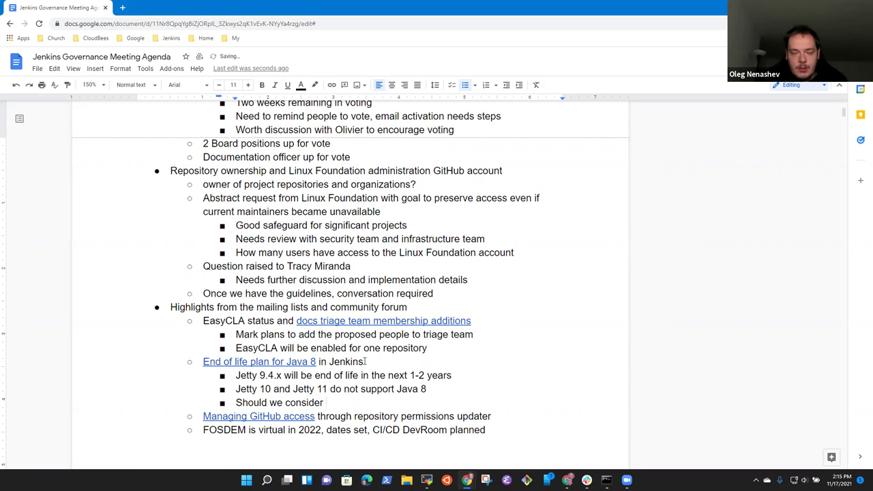
{"action": "type", "text": "goign"}
{"action": "key", "text": "BackSpace"}
{"action": "key", "text": "BackSpace"}
{"action": "key", "text": "BackSpace"}
{"action": "type", "text": "ing"}
{"action": "key", "text": "BackSpace"}
{"action": "key", "text": "BackSpace"}
{"action": "key", "text": "BackSpace"}
{"action": "key", "text": "BackSpace"}
{"action": "key", "text": "BackSpace"}
{"action": "key", "text": "BackSpace"}
{"action": "key", "text": "BackSpace"}
{"action": "key", "text": "BackSpace"}
{"action": "key", "text": "BackSpace"}
{"action": "key", "text": "BackSpace"}
{"action": "key", "text": "BackSpace"}
{"action": "key", "text": "BackSpace"}
{"action": "key", "text": "BackSpace"}
{"action": "key", "text": "BackSpace"}
{"action": "key", "text": "BackSpace"}
{"action": "key", "text": "BackSpace"}
{"action": "key", "text": "BackSpace"}
{"action": "key", "text": "BackSpace"}
{"action": "key", "text": "BackSpace"}
{"action": "key", "text": "BackSpace"}
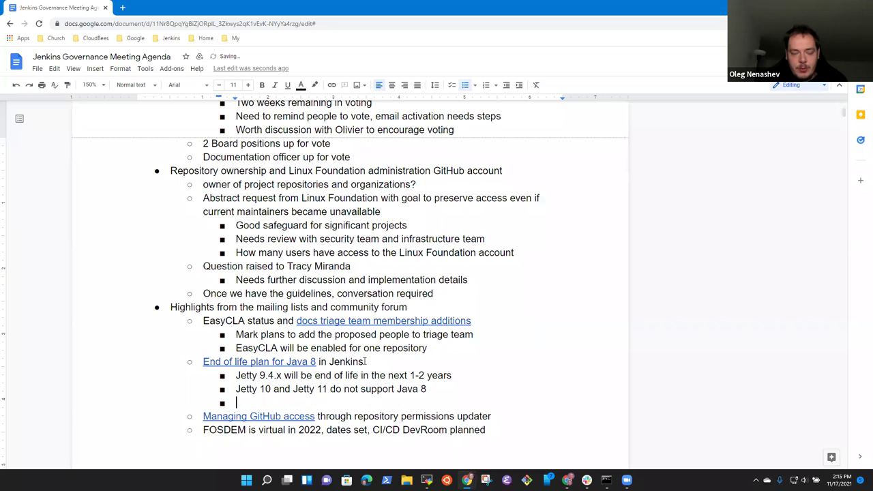
Step: Add the sub-bullets "Questions" and, below it, "Alternatives" at the same level as the Jetty notes
{"action": "type", "text": "Alteran"}
{"action": "key", "text": "BackSpace"}
{"action": "key", "text": "BackSpace"}
{"action": "type", "text": "na"}
{"action": "key", "text": "BackSpace"}
{"action": "type", "text": "ativse"}
{"action": "key", "text": "BackSpace"}
{"action": "key", "text": "BackSpace"}
{"action": "key", "text": "BackSpace"}
{"action": "type", "text": "ves"}
{"action": "key", "text": "Return"}
{"action": "key", "text": "Up"}
{"action": "type", "text": "Questions"}
Step: Add the nested bullet "Explicitly deprecate Java 8" under the "Questions" sub-bullet
{"action": "key", "text": "Return"}
{"action": "key", "text": "Tab"}
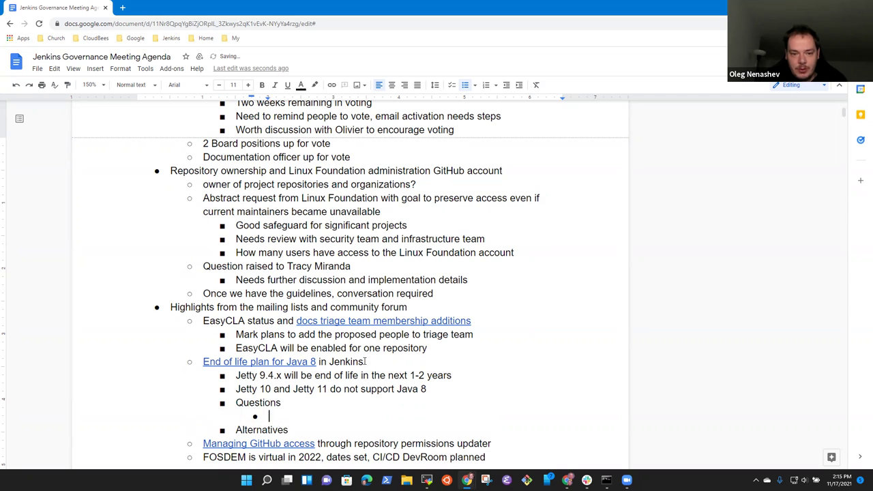
{"action": "type", "text": "Explicitly deprecate Java 8"}
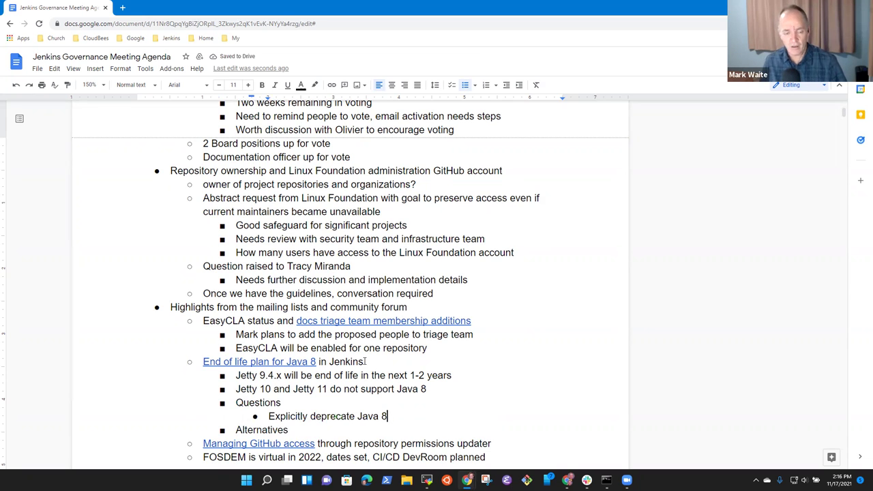
{"action": "key", "text": "shift+Home"}
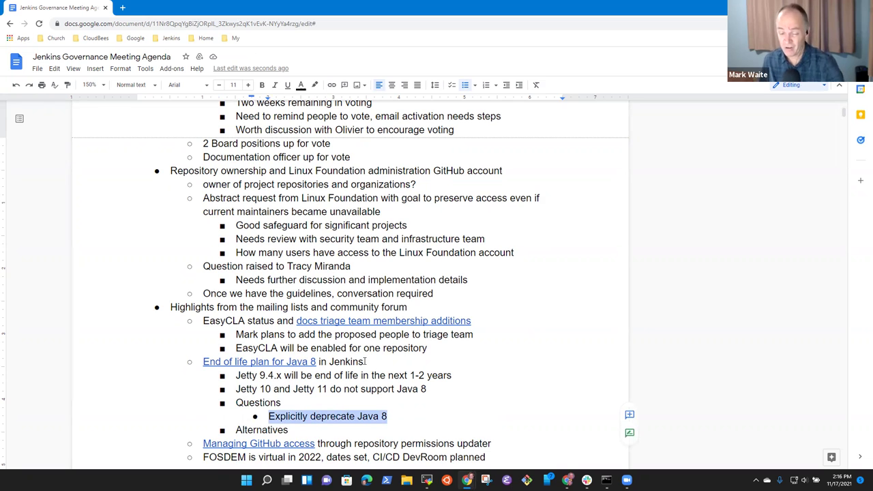
{"action": "key", "text": "Left"}
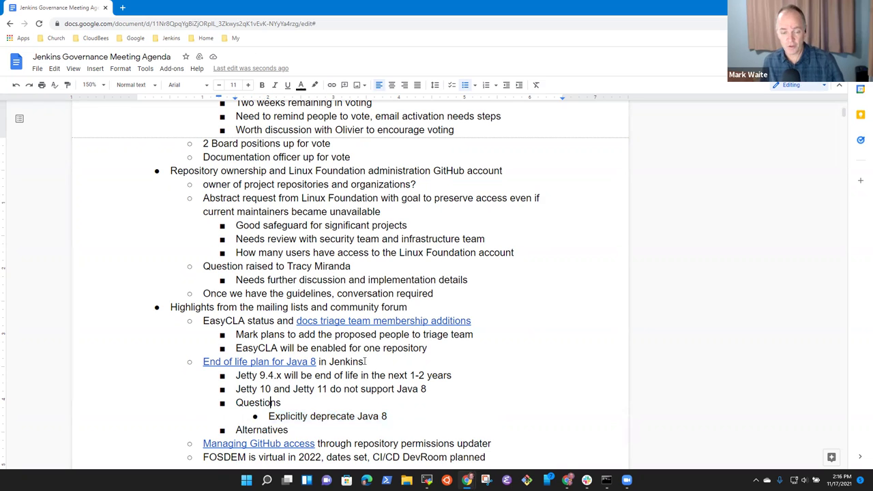
{"action": "key", "text": "End"}
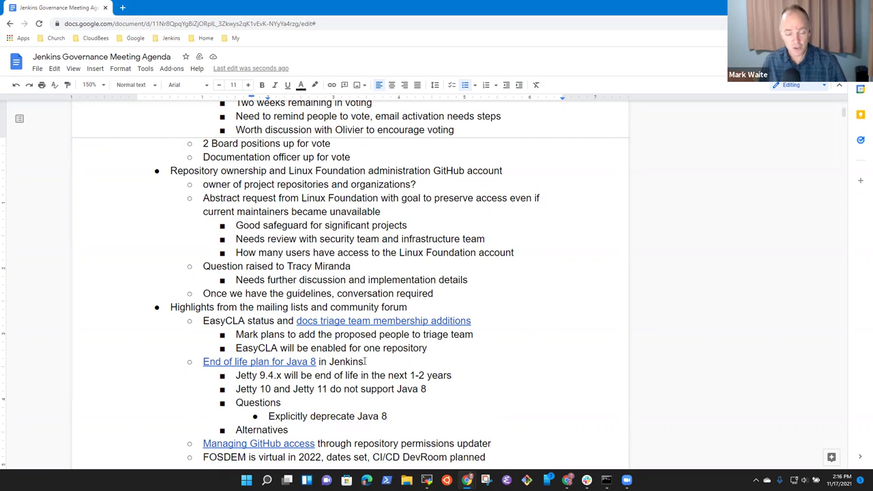
{"action": "type", "text": "?"}
{"action": "key", "text": "BackSpace"}
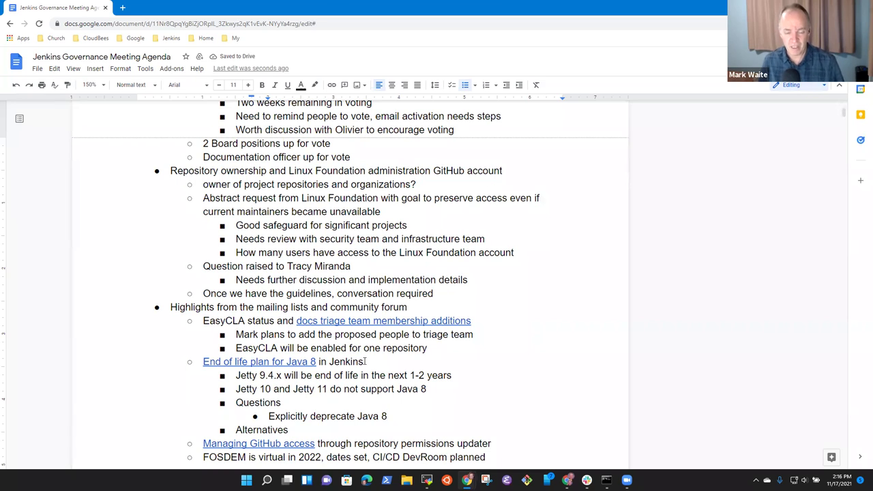
{"action": "type", "text": "with "}
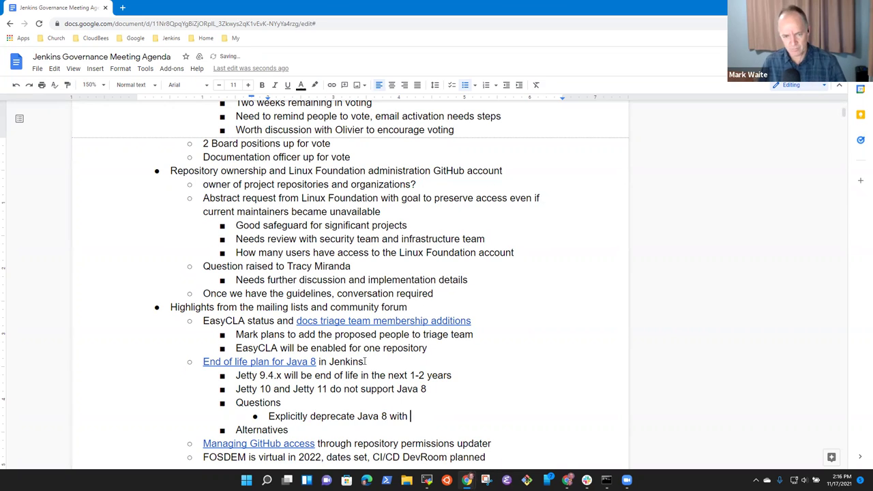
{"action": "type", "text": "an end of life"}
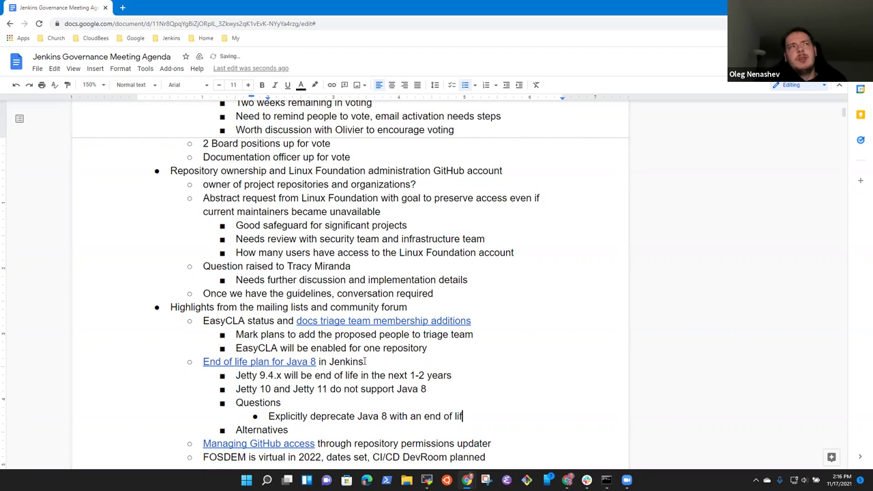
{"action": "key", "text": "BackSpace"}
{"action": "key", "text": "BackSpace"}
{"action": "key", "text": "BackSpace"}
{"action": "key", "text": "BackSpace"}
{"action": "key", "text": "BackSpace"}
{"action": "key", "text": "BackSpace"}
{"action": "key", "text": "BackSpace"}
{"action": "key", "text": "BackSpace"}
{"action": "key", "text": "BackSpace"}
{"action": "key", "text": "BackSpace"}
{"action": "key", "text": "BackSpace"}
{"action": "key", "text": "BackSpace"}
{"action": "key", "text": "BackSpace"}
{"action": "key", "text": "BackSpace"}
{"action": "key", "text": "BackSpace"}
{"action": "key", "text": "BackSpace"}
{"action": "key", "text": "BackSpace"}
{"action": "key", "text": "BackSpace"}
{"action": "key", "text": "BackSpace"}
{"action": "key", "text": "BackSpace"}
Step: Complete the Java 8 deprecation question with "with some grace period?" and start an empty bullet below it
{"action": "type", "text": "with some grace period"}
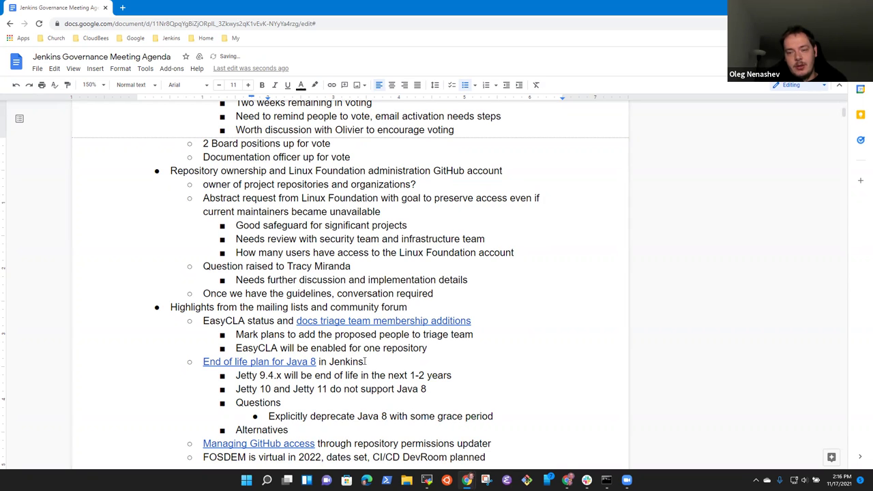
{"action": "type", "text": "?"}
{"action": "key", "text": "Return"}
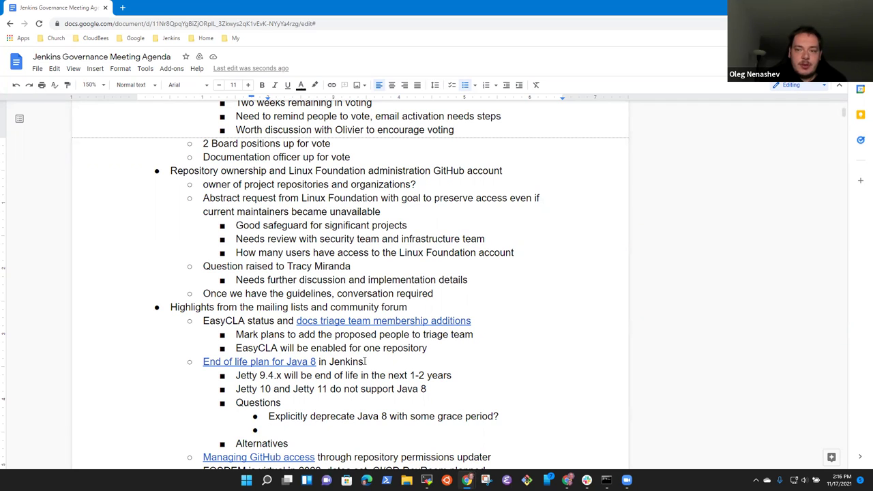
Step: Write the question "Allow plugin maintainers to deliver plugins that require Java 11?" in the empty bullet under "Questions"
{"action": "type", "text": "Allow "}
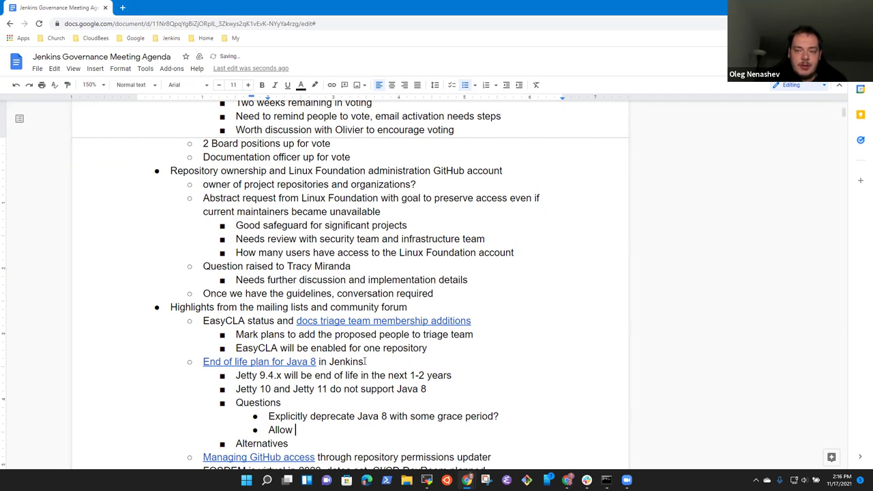
{"action": "type", "text": "plugin maintainer"}
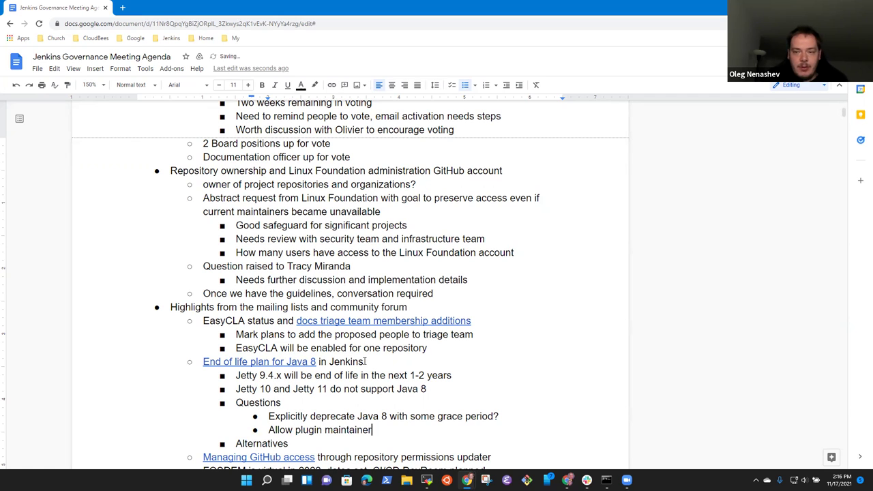
{"action": "type", "text": "s to deliver "}
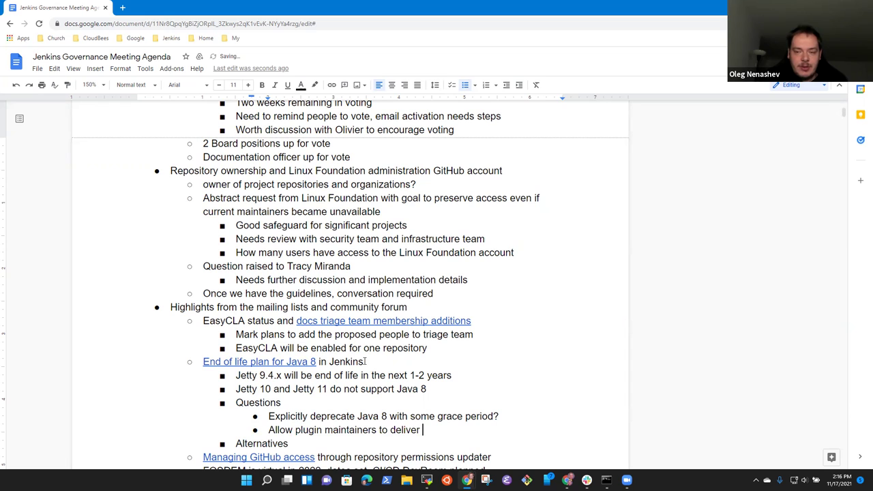
{"action": "type", "text": "plugins that "}
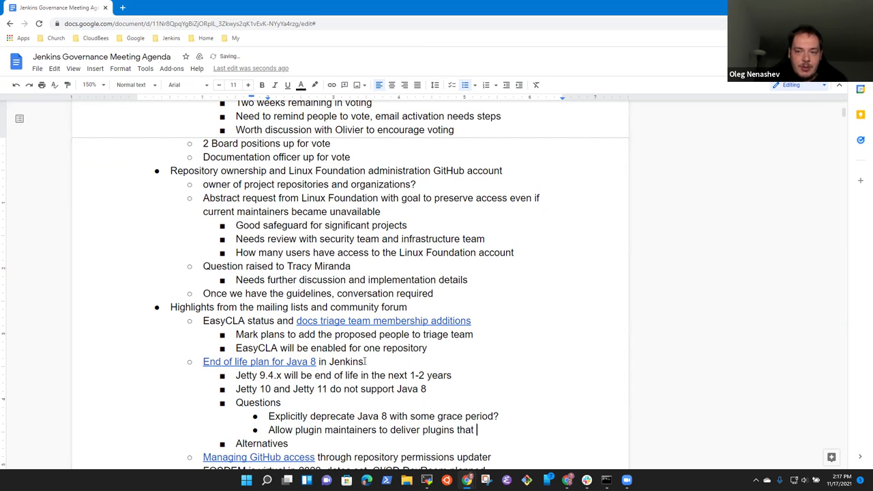
{"action": "type", "text": "require Java"}
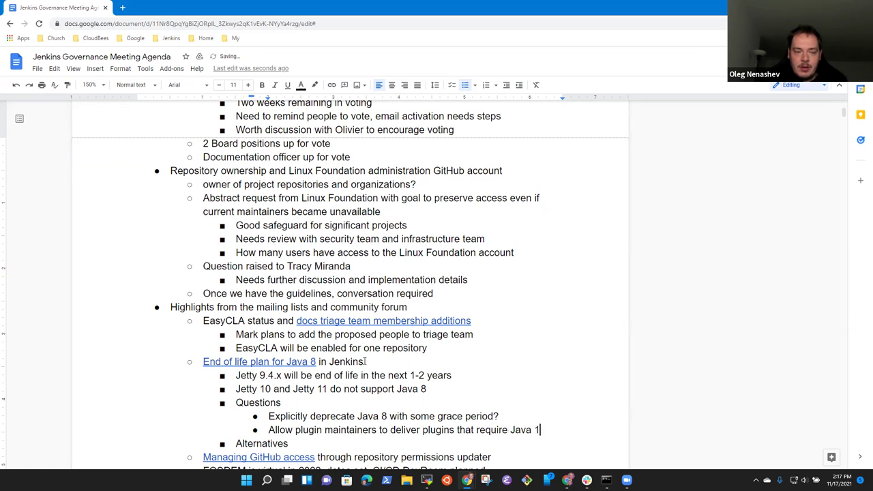
{"action": "type", "text": "1?"}
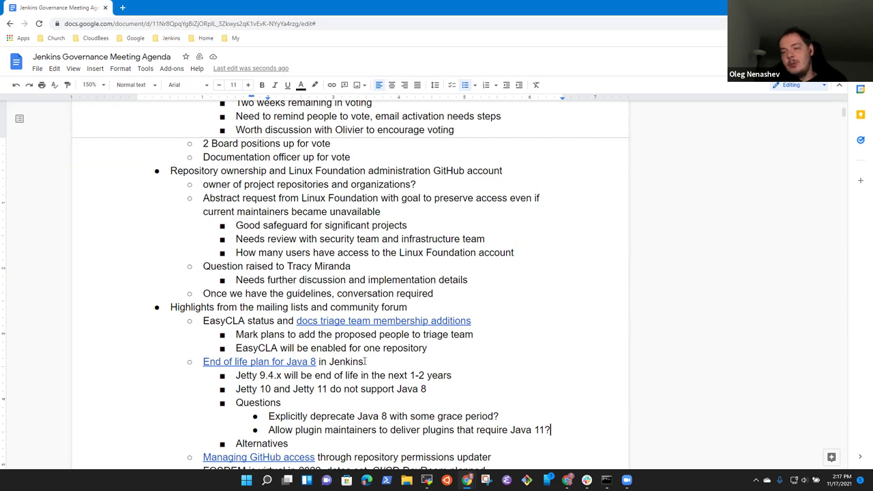
Step: Extend the "Alternatives" sub-bullet so it reads "Alternatives under discussion in the mailing list"
{"action": "scroll", "coordinate": [381, 293], "scroll_direction": "down", "scroll_amount": 2}
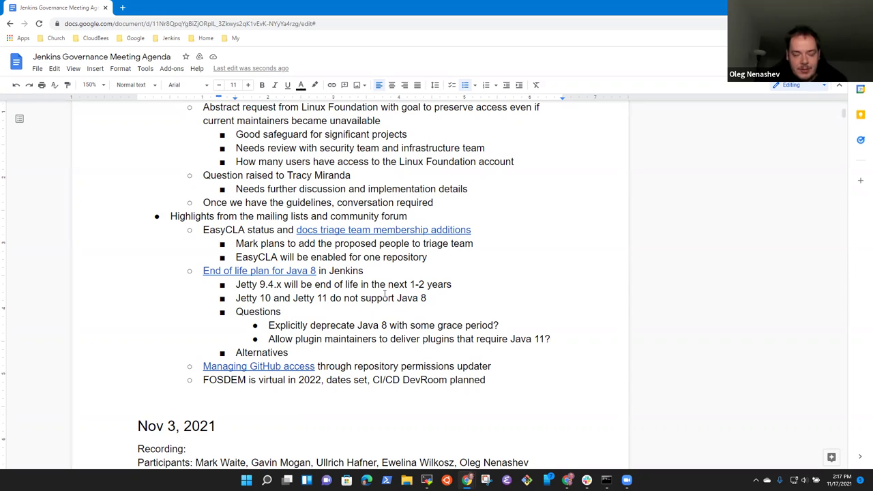
{"action": "type", "text": "under d"}
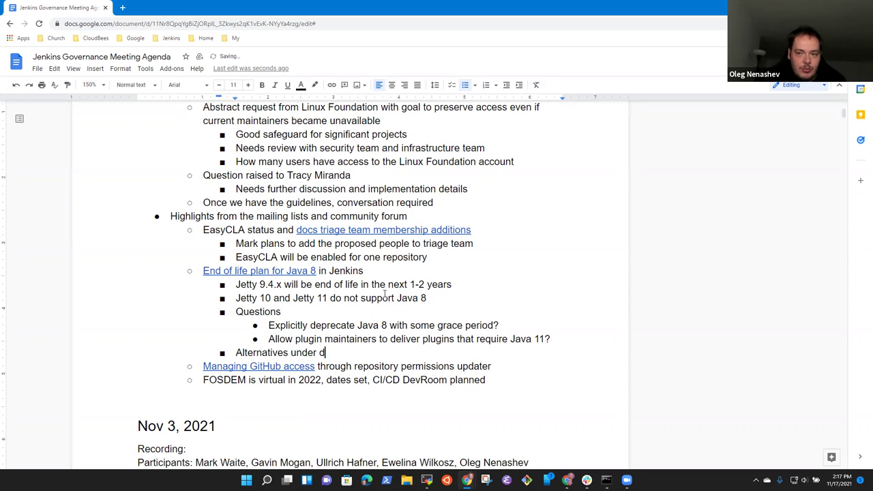
{"action": "type", "text": "iscussion in t"}
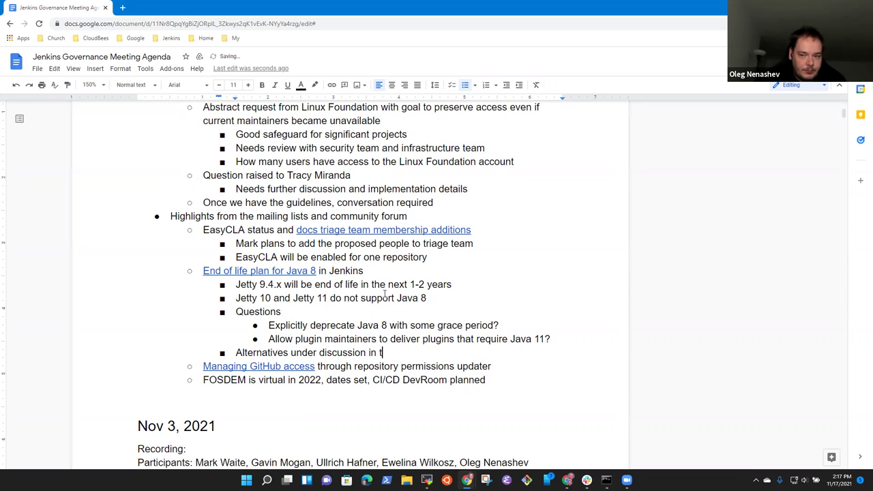
{"action": "type", "text": "he mailing list"}
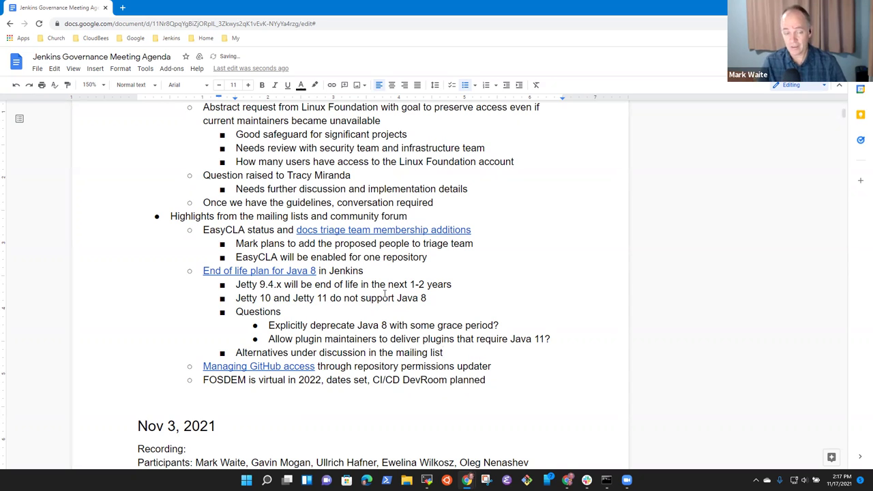
Step: Highlight the "End of life plan for Java 8 in Jenkins" line and return to the end of the "Alternatives" sub-bullet
{"action": "key", "text": "Up"}
{"action": "key", "text": "Up"}
{"action": "key", "text": "Up"}
{"action": "key", "text": "Up"}
{"action": "key", "text": "Up"}
{"action": "key", "text": "Up"}
{"action": "key", "text": "Home"}
{"action": "key", "text": "shift+End"}
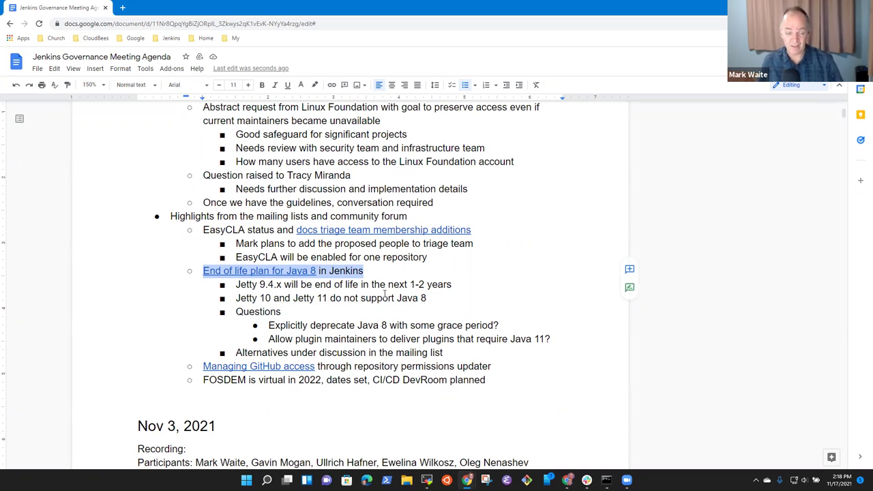
{"action": "key", "text": "Down"}
{"action": "key", "text": "Down"}
{"action": "key", "text": "Down"}
{"action": "key", "text": "Down"}
{"action": "key", "text": "Down"}
{"action": "key", "text": "Down"}
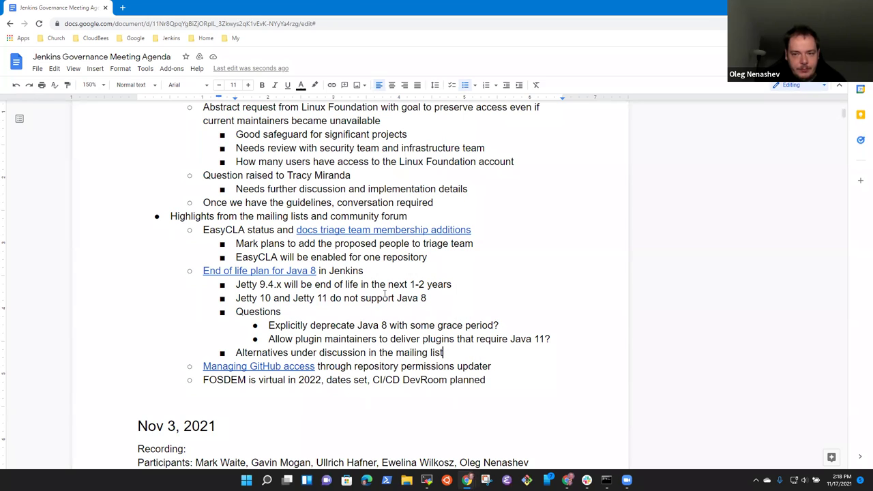
Step: Add the sub-bullet "Roadmap addition would be managed through the governance board" below the "Alternatives" line
{"action": "key", "text": "Return"}
{"action": "type", "text": "Roadmap addition"}
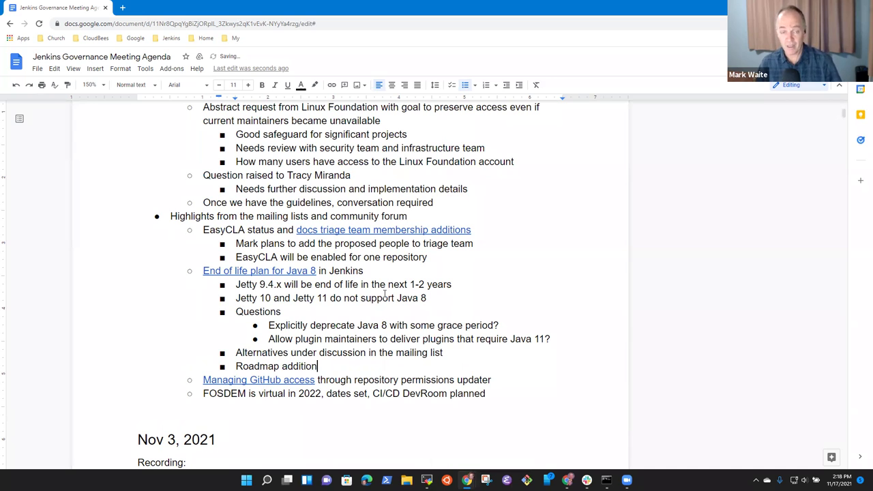
{"action": "type", "text": " is"}
{"action": "key", "text": "BackSpace"}
{"action": "key", "text": "BackSpace"}
{"action": "type", "text": "would "}
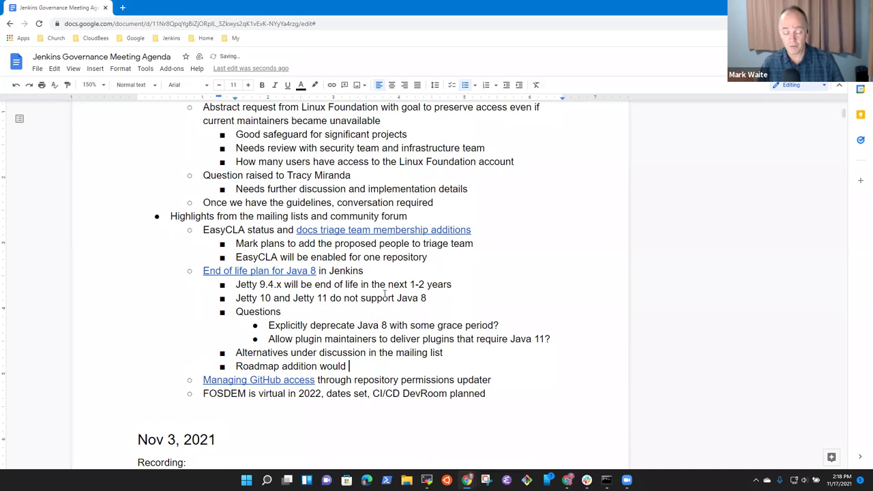
{"action": "type", "text": "be managed th"}
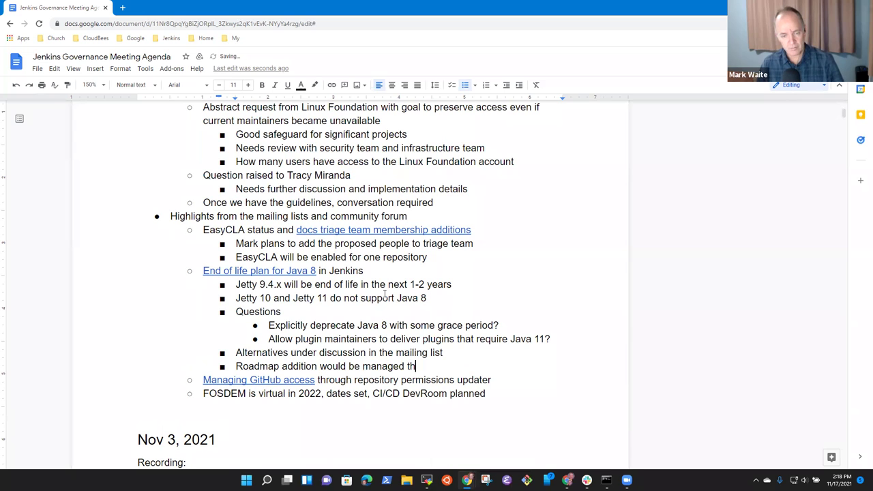
{"action": "type", "text": "rough the govern"}
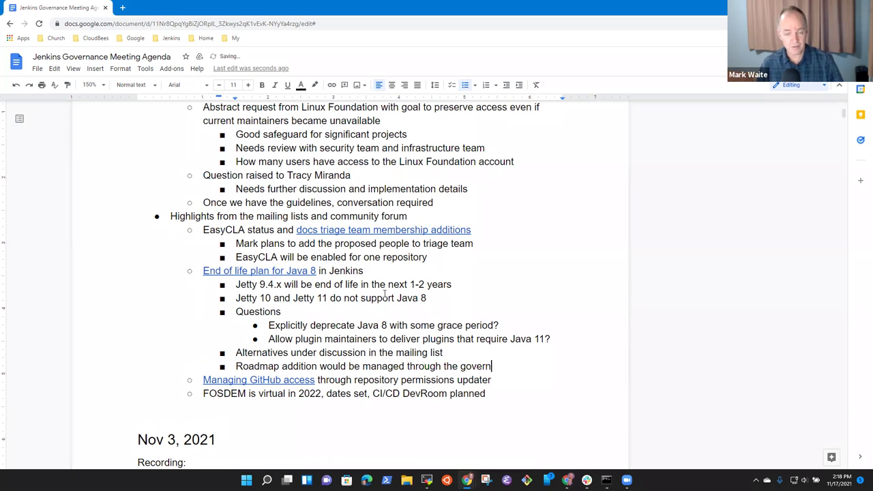
{"action": "type", "text": "ance board"}
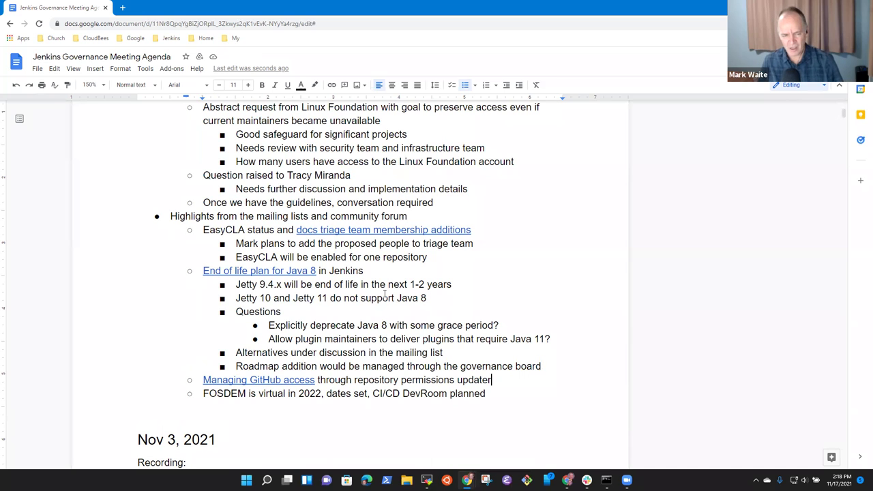
Step: Add the sub-bullet "Prototyping is in progress" under the "Managing GitHub access through repository permissions updater" item
{"action": "key", "text": "Down"}
{"action": "key", "text": "Home"}
{"action": "key", "text": "shift+End"}
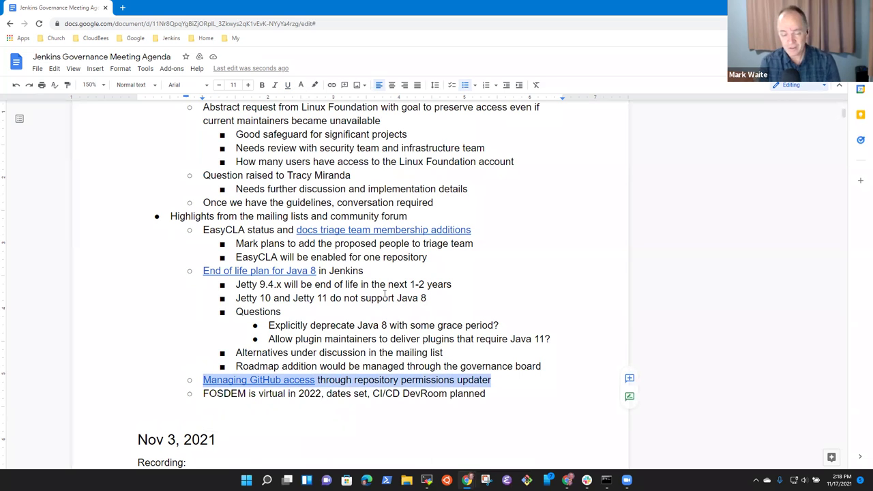
{"action": "key", "text": "Left"}
{"action": "key", "text": "End"}
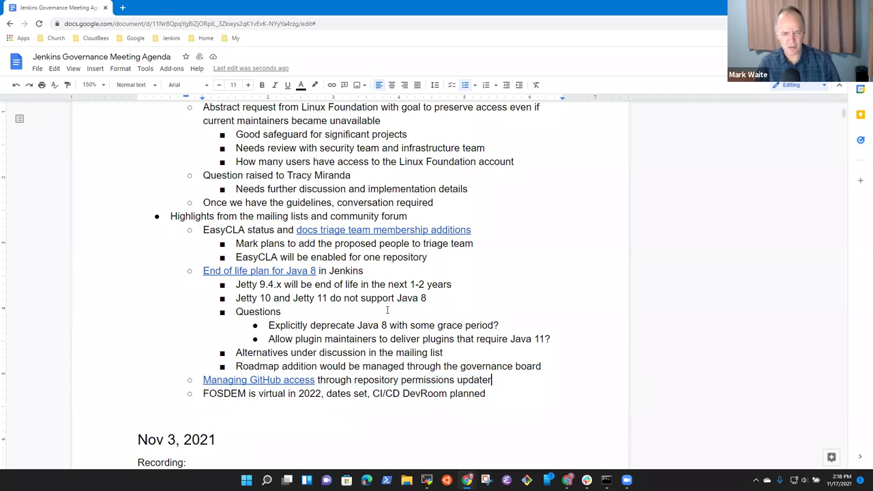
{"action": "scroll", "coordinate": [387, 307], "scroll_direction": "down", "scroll_amount": 1}
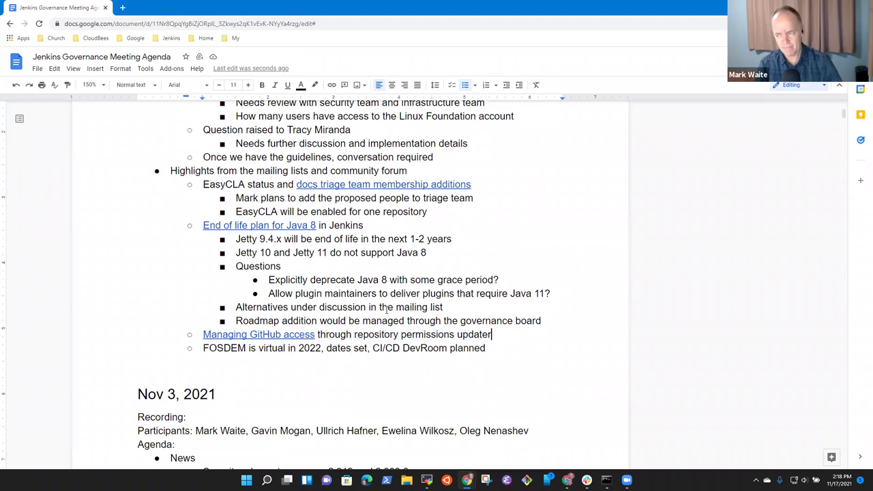
{"action": "key", "text": "Return"}
{"action": "key", "text": "Tab"}
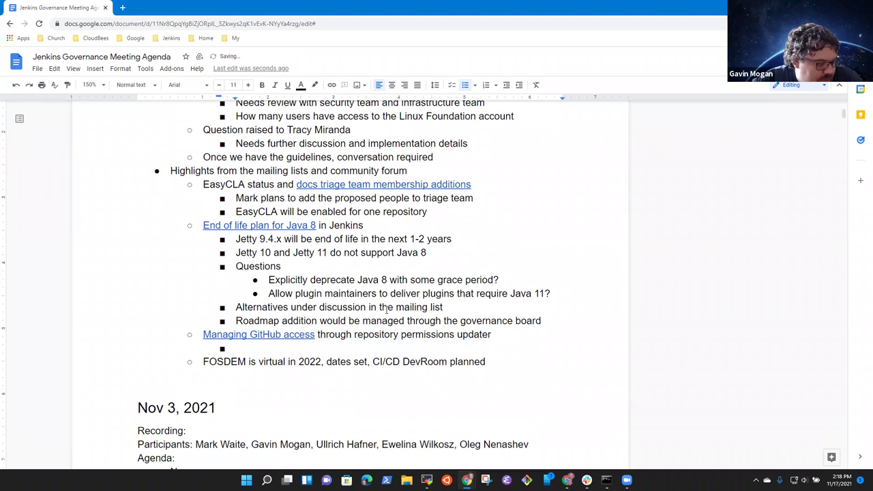
{"action": "type", "text": "Prototy"}
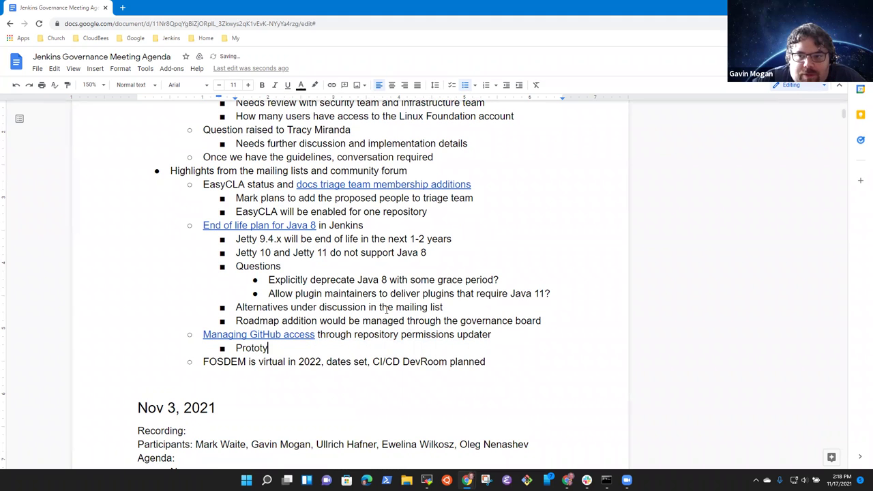
{"action": "type", "text": "ping is in progress"}
Step: Add the sub-bullet "Can read all teams and members in less than 60 seconds" below "Prototyping is in progress"
{"action": "key", "text": "Return"}
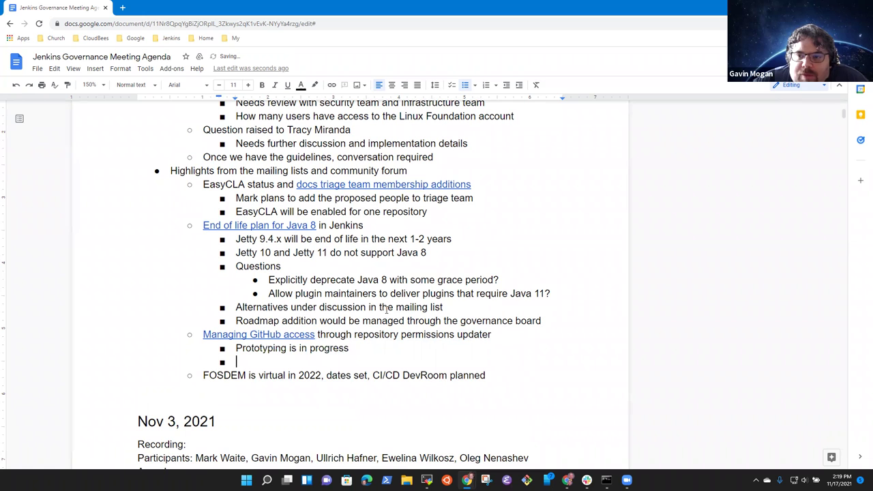
{"action": "type", "text": "Can read all te"}
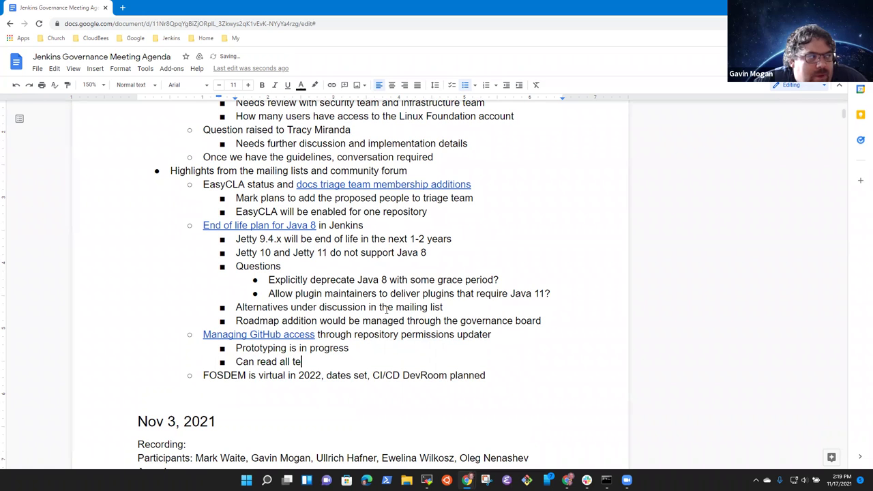
{"action": "type", "text": "ams and me"}
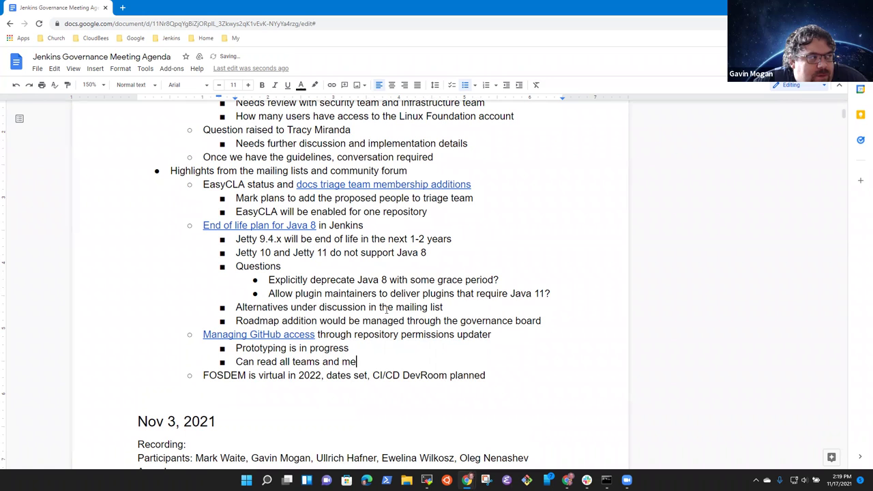
{"action": "type", "text": "mbers in less "}
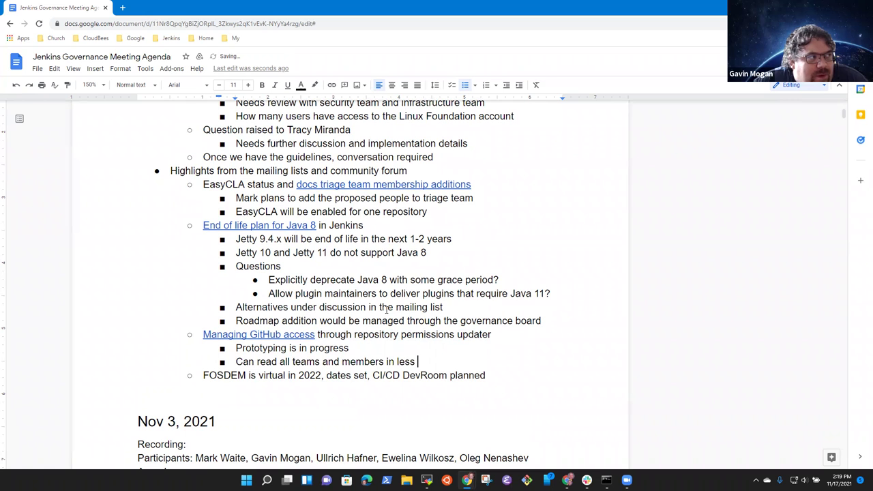
{"action": "type", "text": "than 60 seconds"}
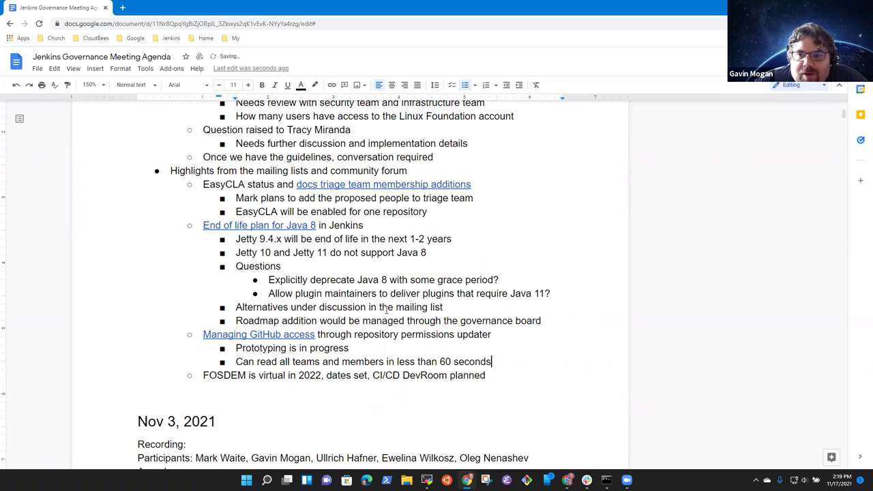
Step: Add the sub-bullet "Need to define a format" below the "Can read all teams and members" line
{"action": "key", "text": "Return"}
{"action": "type", "text": "Need to define a "}
{"action": "type", "text": "format"}
{"action": "key", "text": "ctrl+BackSpace"}
{"action": "type", "text": "format"}
Step: Add the nested bullet "RPU was designed for one purpose" one level under "Need to define a format"
{"action": "key", "text": "Return"}
{"action": "key", "text": "Tab"}
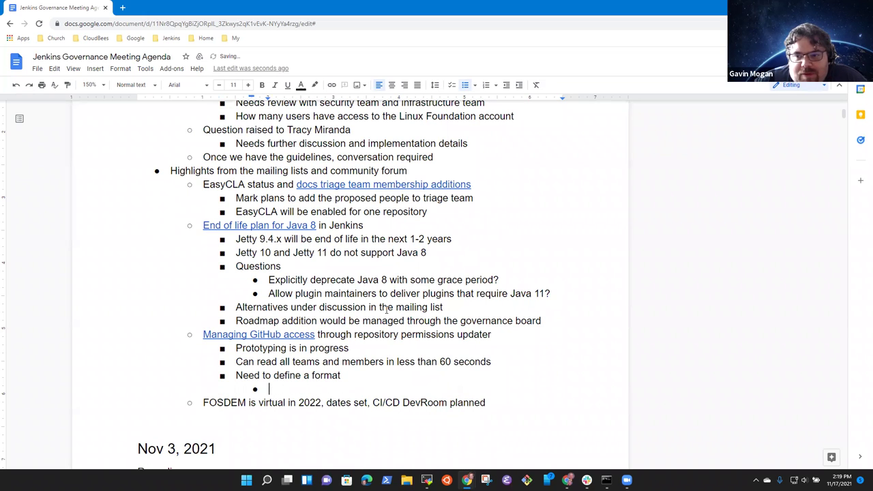
{"action": "type", "text": "RPU "}
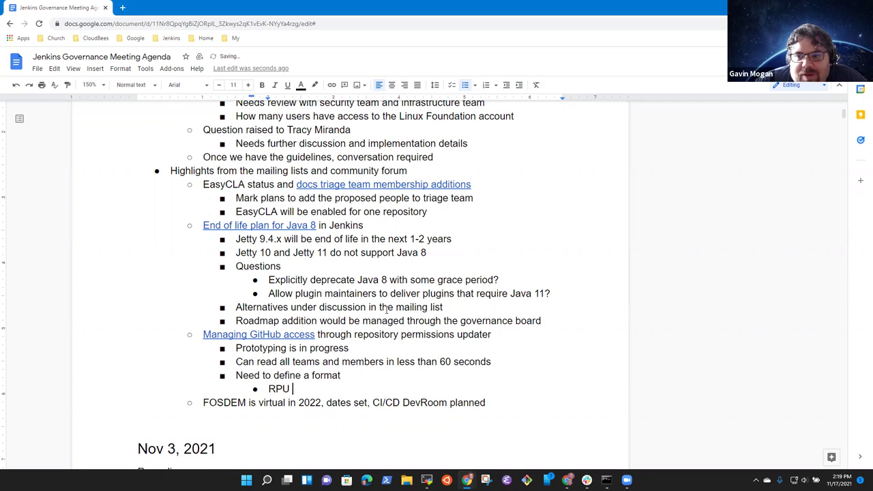
{"action": "type", "text": "was design"}
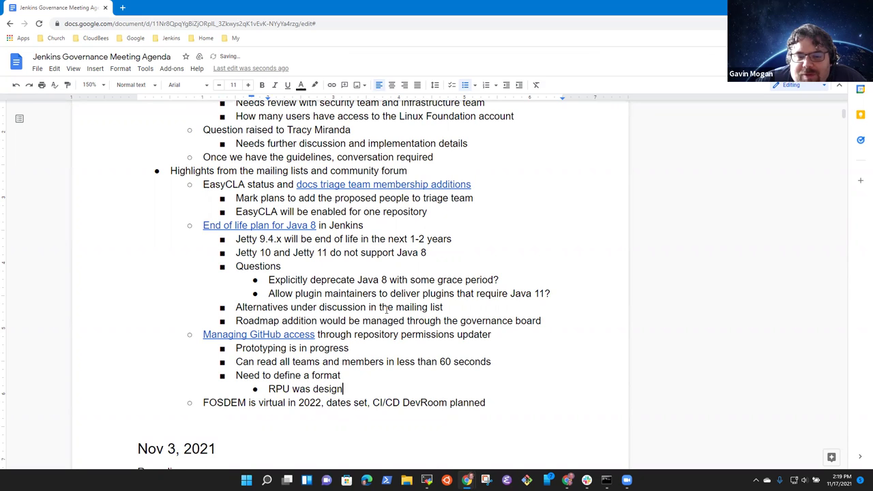
{"action": "type", "text": "ed for oine"}
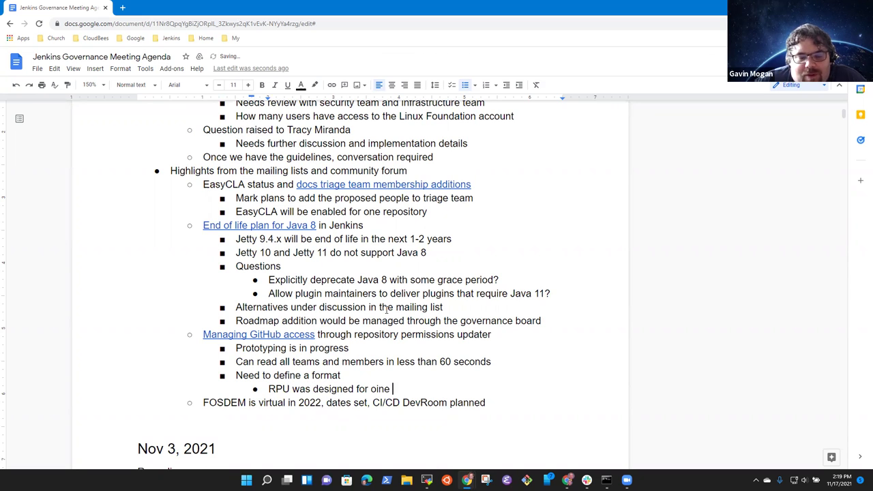
{"action": "key", "text": "ctrl+BackSpace"}
{"action": "type", "text": "one purpose"}
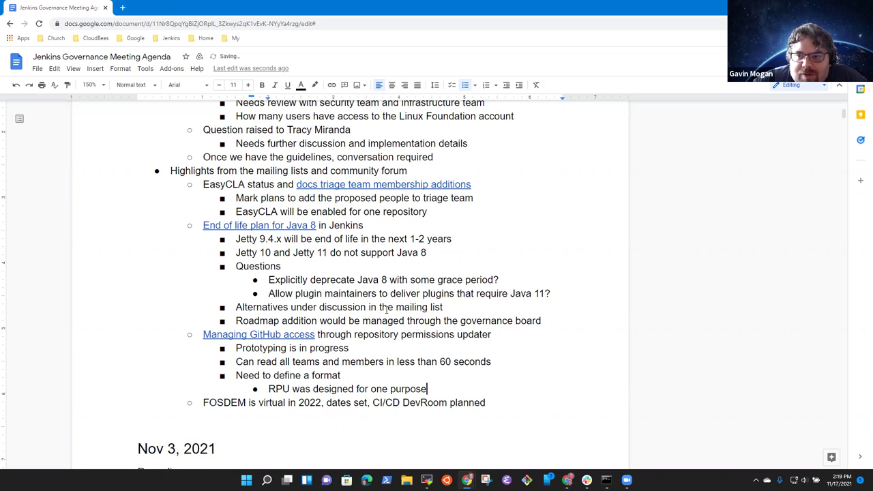
Step: Add a second nested bullet under "Need to define a format" reading "This is using it for a different, related purpose"
{"action": "key", "text": "Return"}
{"action": "type", "text": "This "}
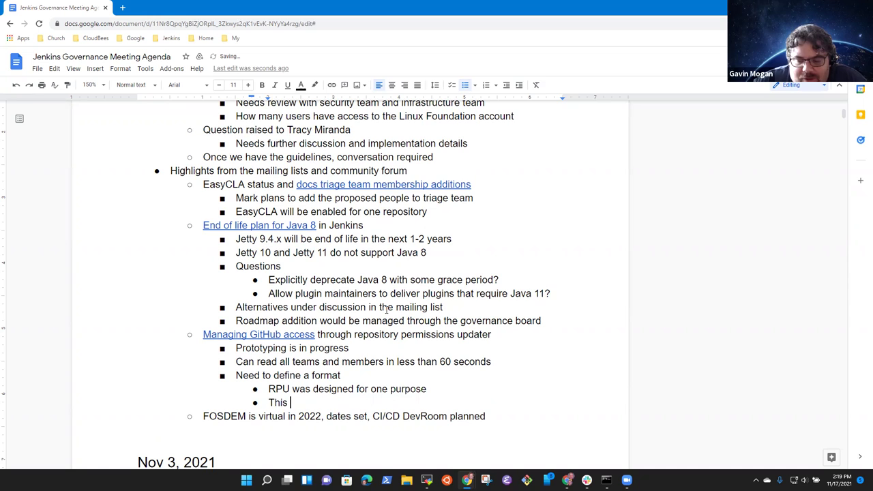
{"action": "type", "text": "is using it as a"}
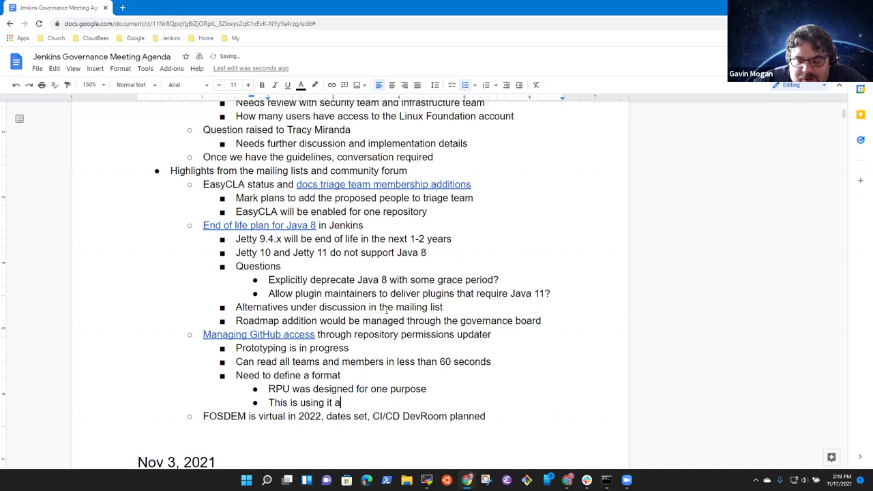
{"action": "key", "text": "BackSpace"}
{"action": "key", "text": "BackSpace"}
{"action": "key", "text": "BackSpace"}
{"action": "key", "text": "BackSpace"}
{"action": "key", "text": "BackSpace"}
{"action": "type", "text": "for a different, re"}
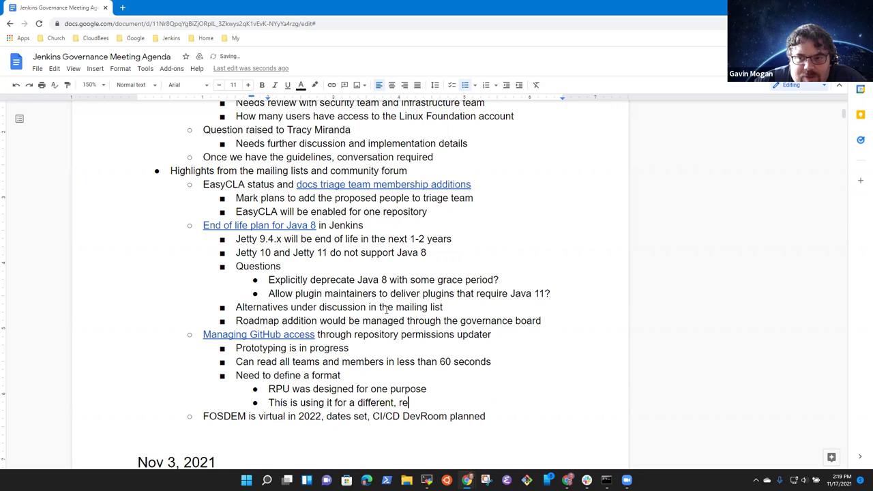
{"action": "type", "text": "lated purpose"}
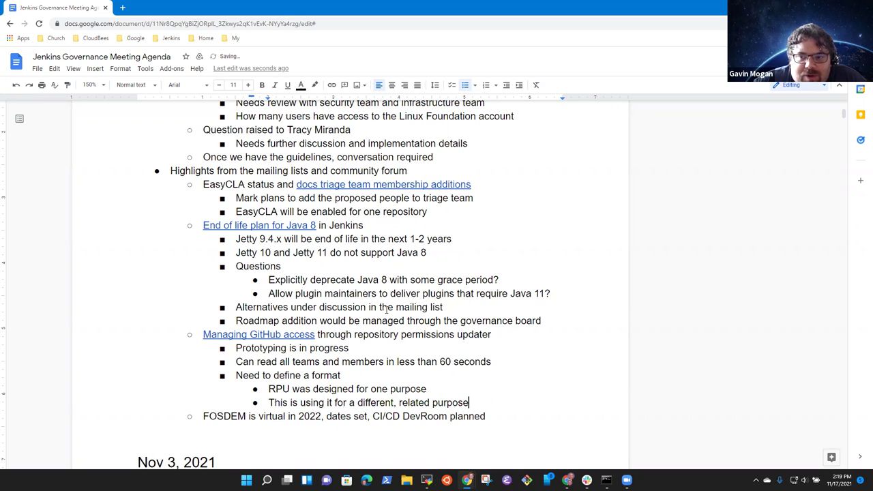
Step: Add the bullet "Need to detect new users" below the RPU notes, at the same level as "Need to define a format"
{"action": "key", "text": "Return"}
{"action": "key", "text": "shift+Tab"}
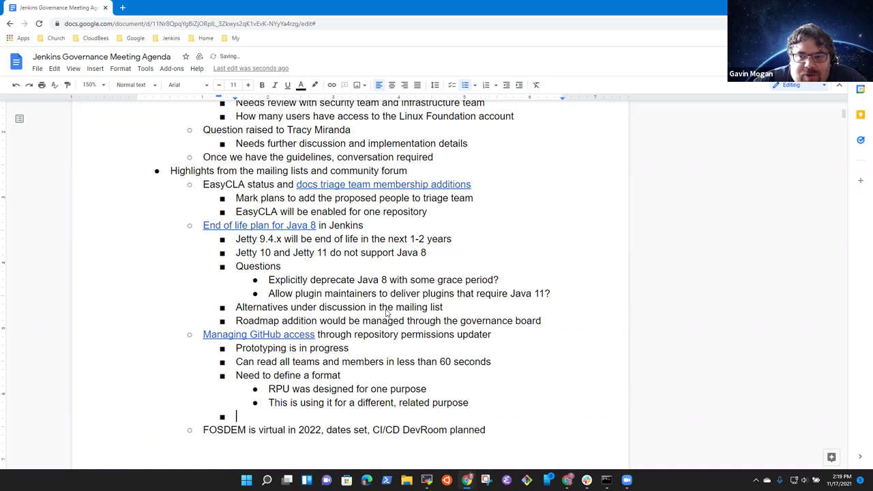
{"action": "type", "text": "Need to i"}
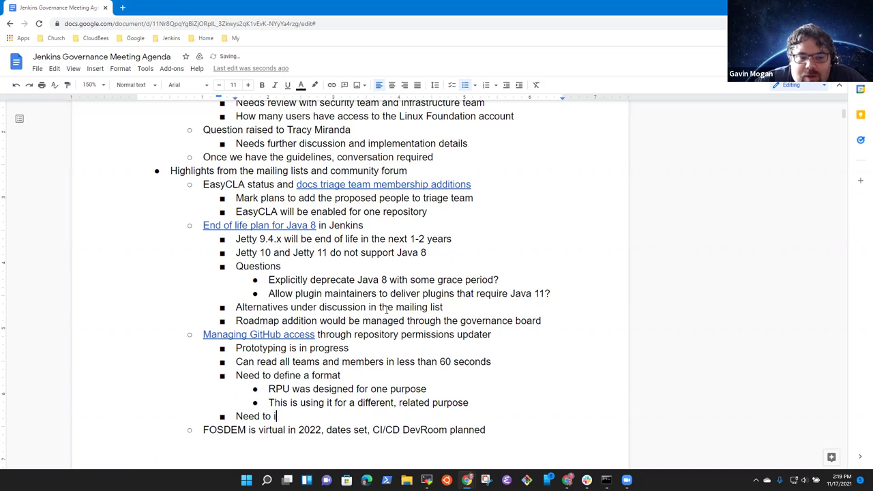
{"action": "key", "text": "BackSpace"}
{"action": "type", "text": "detect new users"}
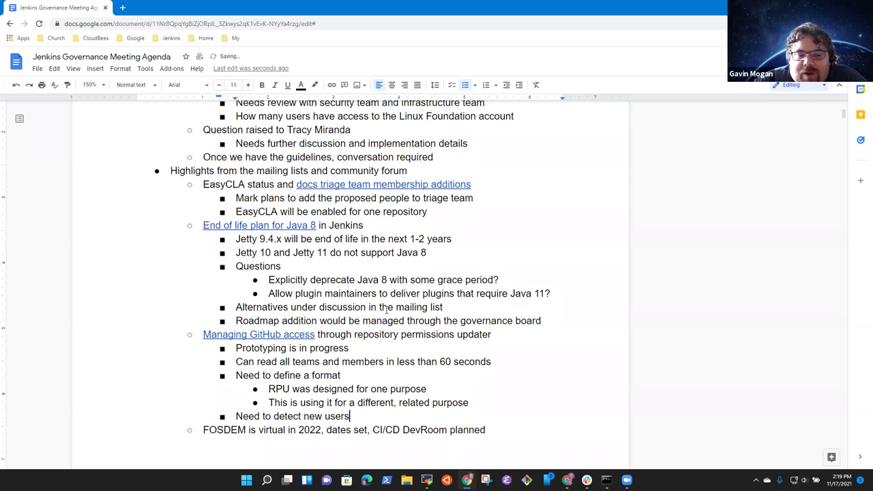
Step: Add the bullet "Research is progressing" below "Need to detect new users" at the same level
{"action": "scroll", "coordinate": [414, 254], "scroll_direction": "down", "scroll_amount": 1}
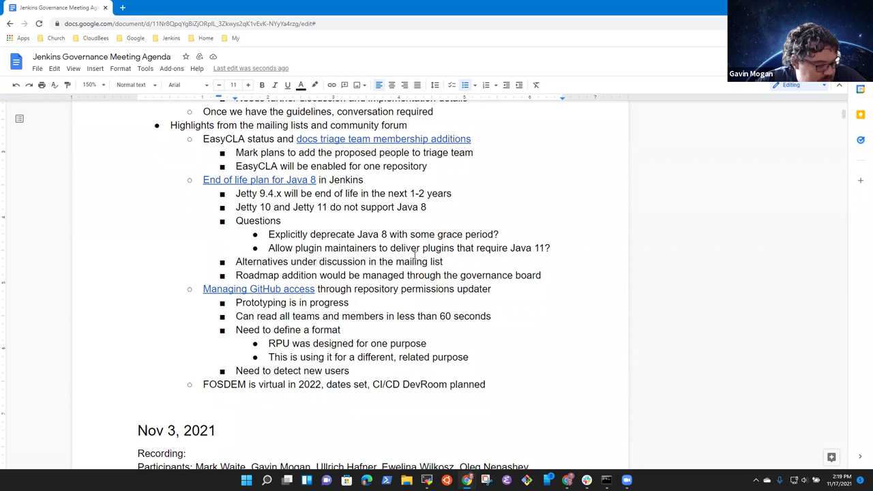
{"action": "type", "text": "("}
{"action": "key", "text": "BackSpace"}
{"action": "key", "text": "BackSpace"}
{"action": "key", "text": "Return"}
{"action": "key", "text": "Tab"}
{"action": "key", "text": "shift+Tab"}
{"action": "type", "text": "Research "}
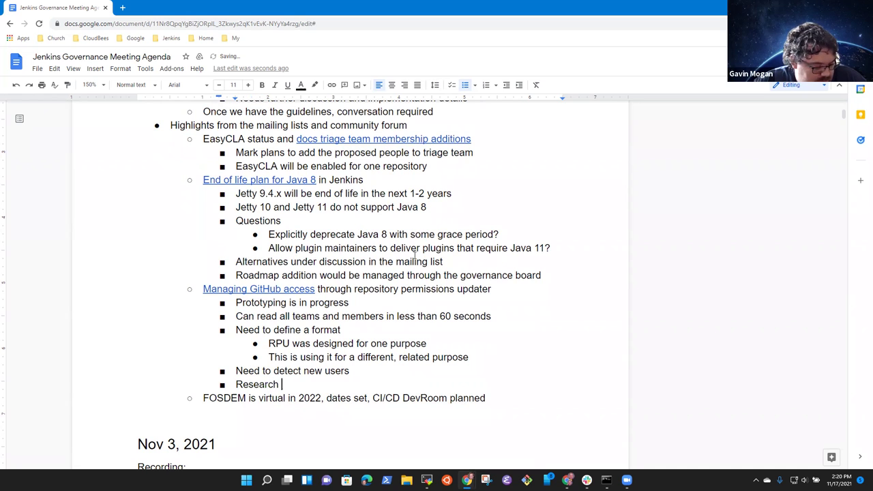
{"action": "type", "text": "is progressi"}
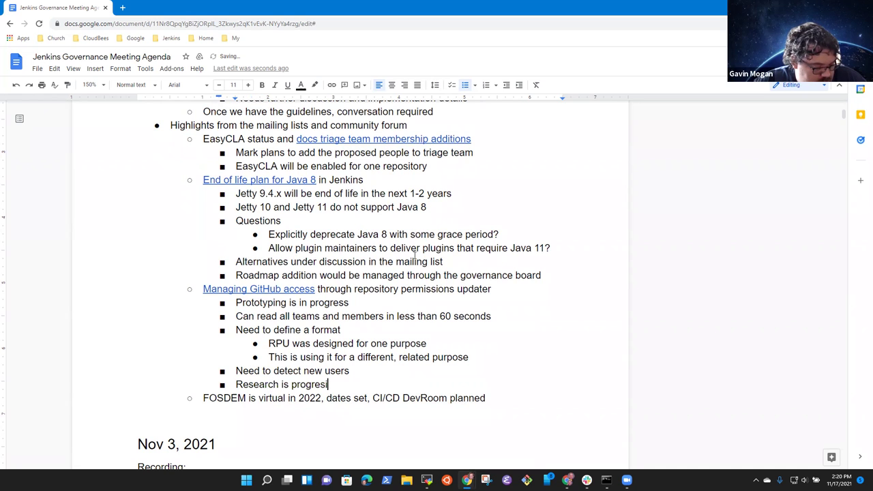
{"action": "type", "text": "ng"}
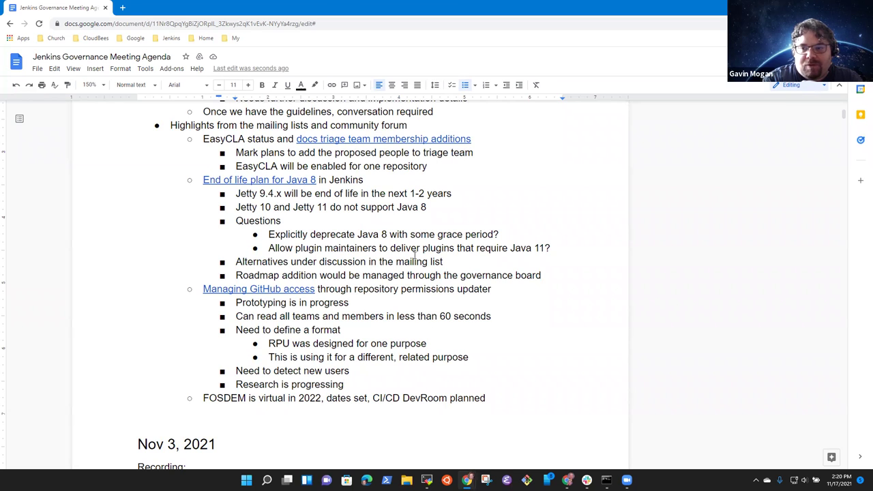
Step: Add the nested bullet "Manages teams without managing individual contributors" under "Can read all teams and members in less than 60 seconds"
{"action": "key", "text": "Up"}
{"action": "key", "text": "Up"}
{"action": "key", "text": "Up"}
{"action": "key", "text": "Up"}
{"action": "key", "text": "End"}
{"action": "key", "text": "Return"}
{"action": "key", "text": "Tab"}
{"action": "type", "text": "Manages teams"}
{"action": "type", "text": ","}
{"action": "key", "text": "BackSpace"}
{"action": "key", "text": "BackSpace"}
{"action": "type", "text": "without mana"}
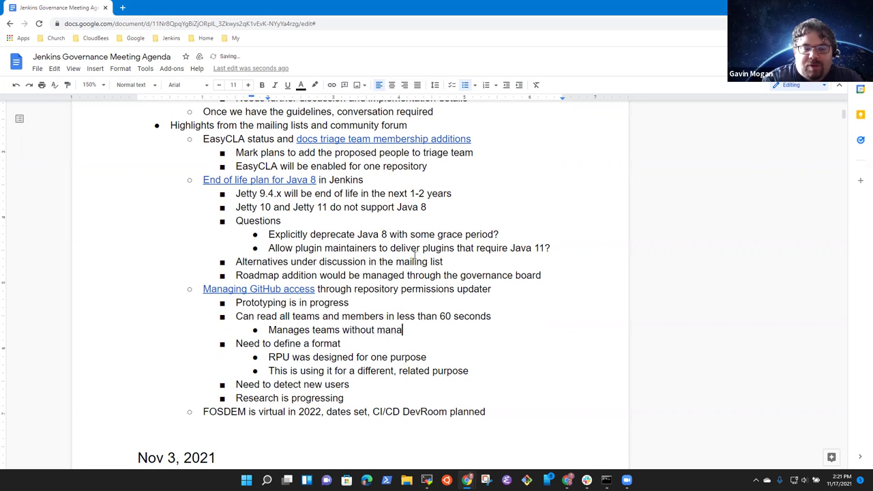
{"action": "type", "text": "ging indiv"}
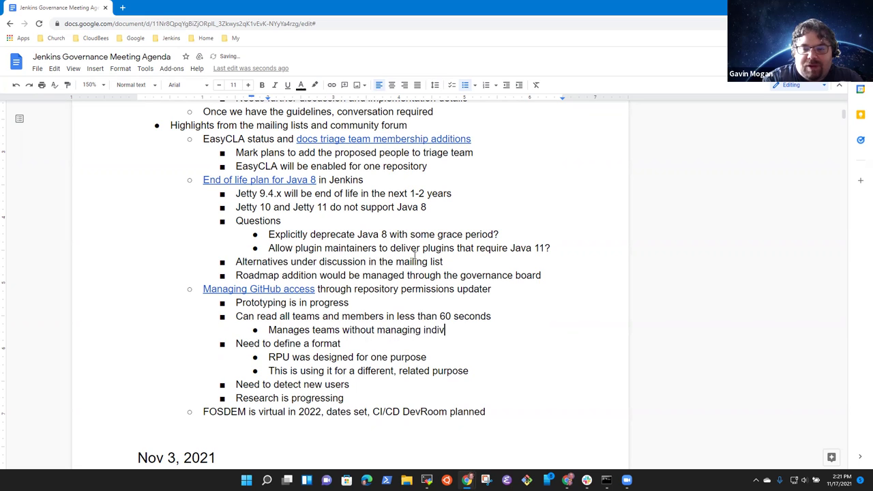
{"action": "type", "text": "idual contributors"}
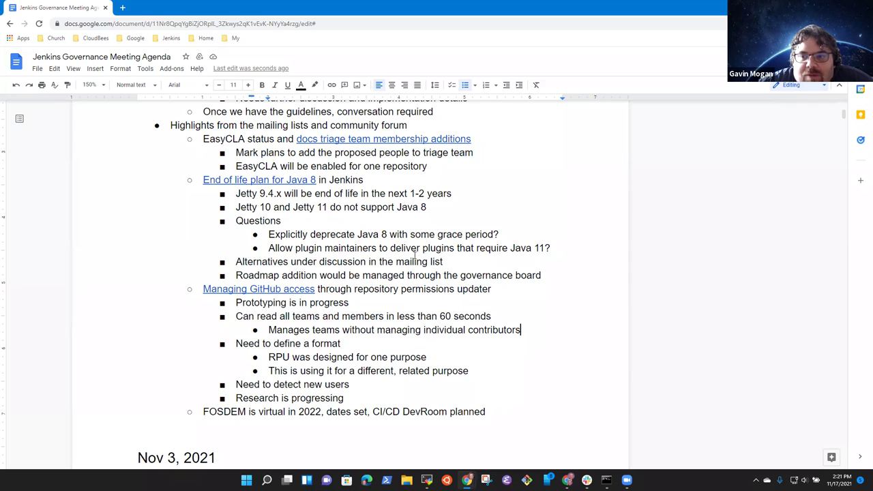
Step: Add the nested bullet "No intent to delete members, add members" below the "Manages teams" line
{"action": "key", "text": "Return"}
{"action": "type", "text": "No intent t"}
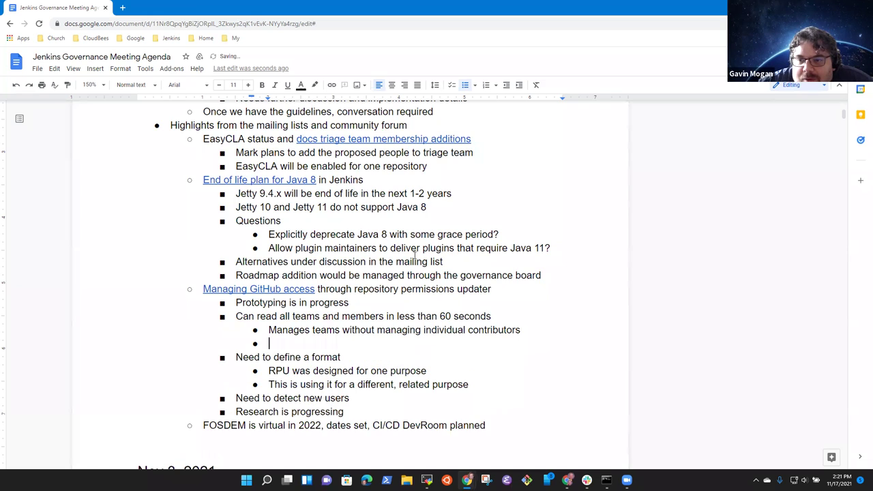
{"action": "type", "text": "o delete users"}
{"action": "key", "text": "ctrl+BackSpace"}
{"action": "type", "text": "us"}
{"action": "key", "text": "ctrl+BackSpace"}
{"action": "type", "text": "teams"}
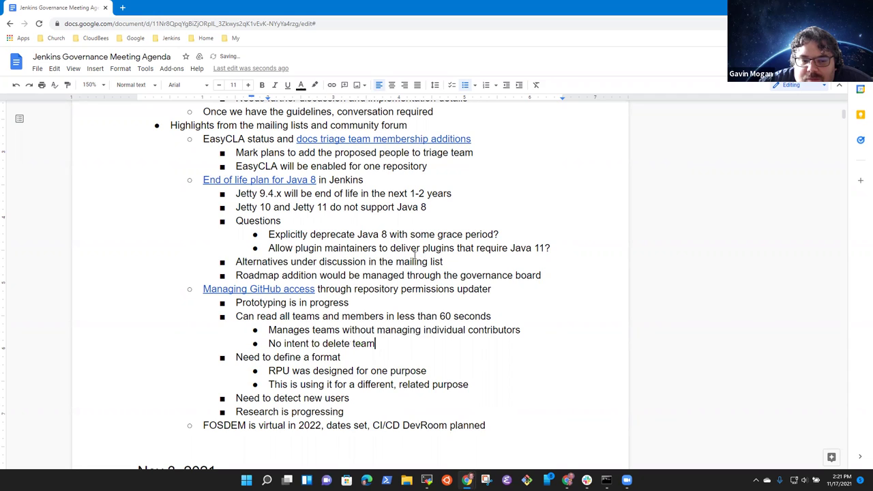
{"action": "key", "text": "ctrl+BackSpace"}
{"action": "key", "text": "BackSpace"}
{"action": "type", "text": ", add"}
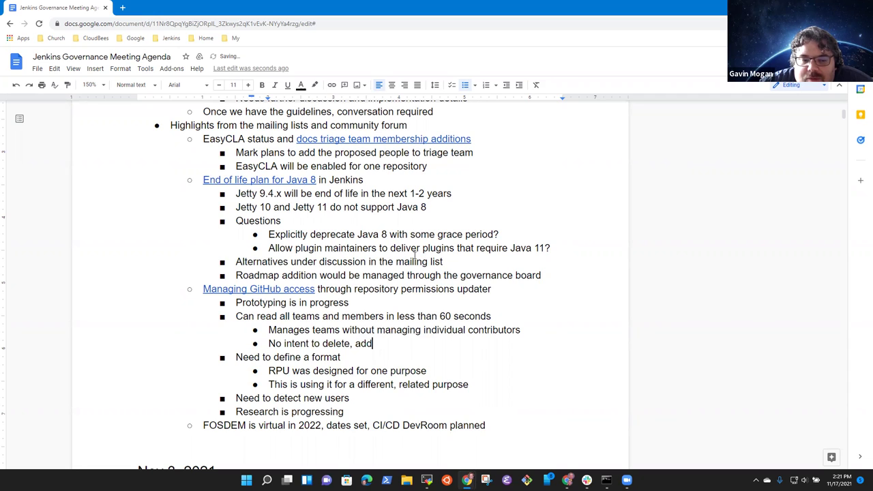
{"action": "type", "text": " members"}
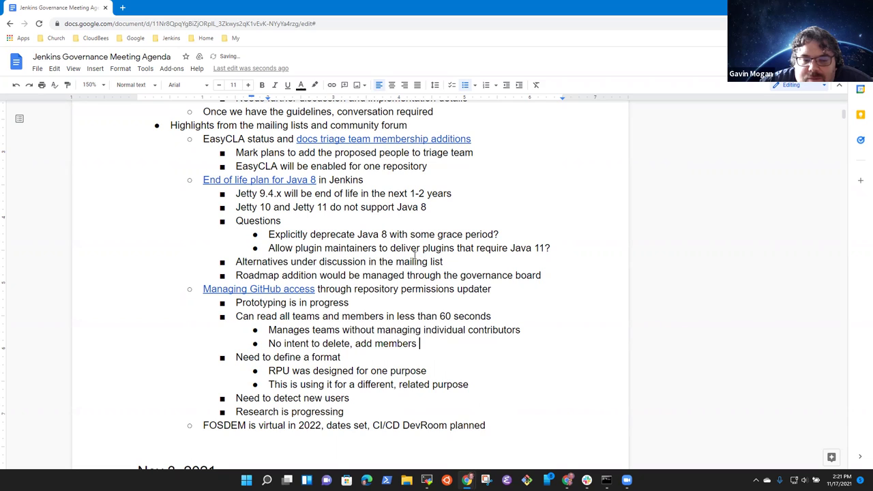
{"action": "key", "text": "ctrl+Left"}
{"action": "key", "text": "ctrl+Left"}
{"action": "key", "text": "ctrl+Left"}
{"action": "type", "text": "members"}
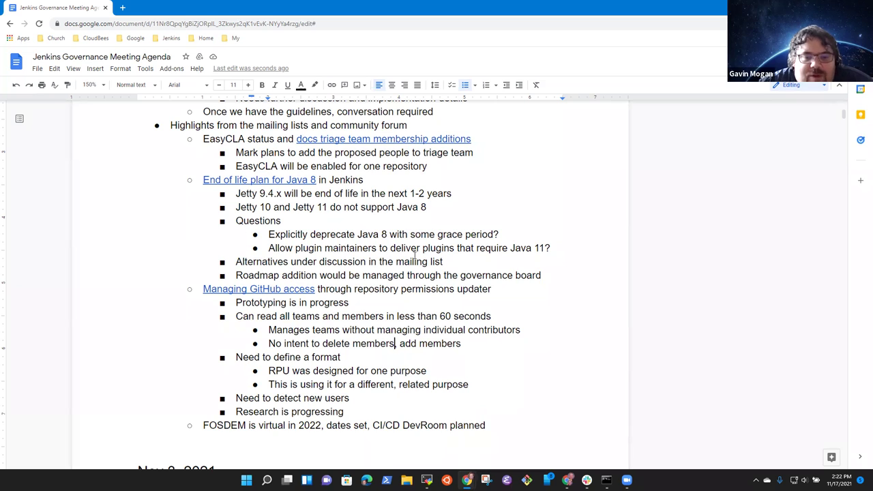
Step: Highlight the "FOSDEM is virtual in 2022, dates set, CI/CD DevRoom planned" line for discussion, and clear the selection
{"action": "key", "text": "Down"}
{"action": "key", "text": "Down"}
{"action": "key", "text": "Down"}
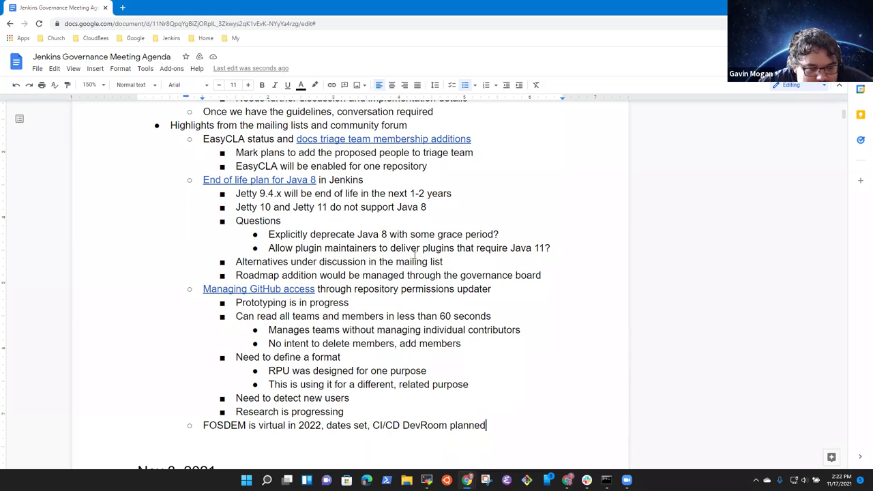
{"action": "key", "text": "ctrl+shift+Left"}
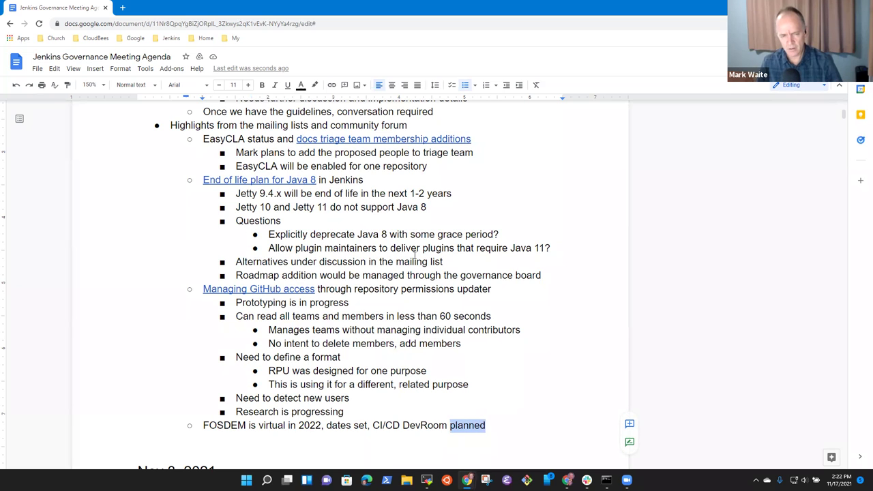
{"action": "key", "text": "shift+Home"}
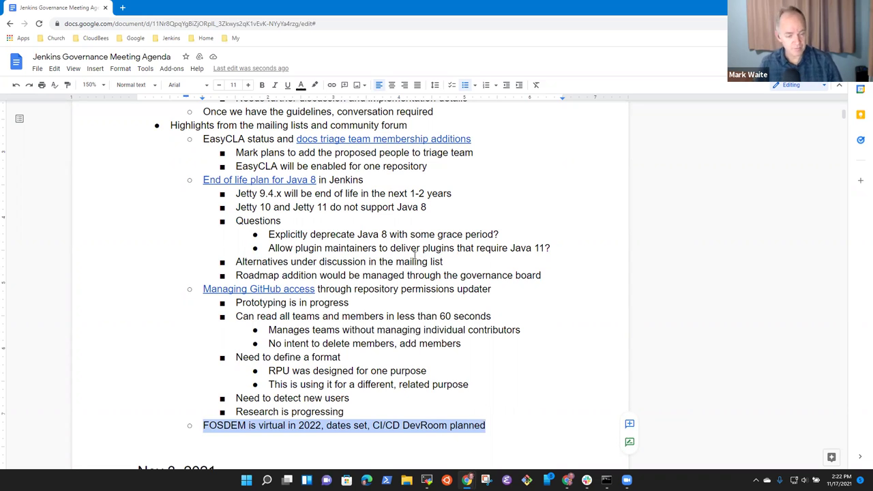
{"action": "key", "text": "Left"}
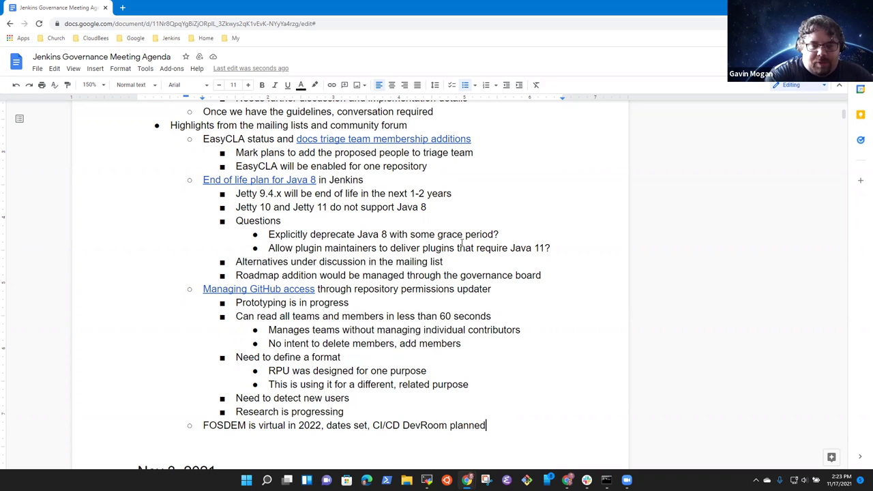
Step: Return to the start of the agenda and place the cursor at the end of the "Nov 17, 2021" heading
{"action": "scroll", "coordinate": [419, 259], "scroll_direction": "up", "scroll_amount": 6}
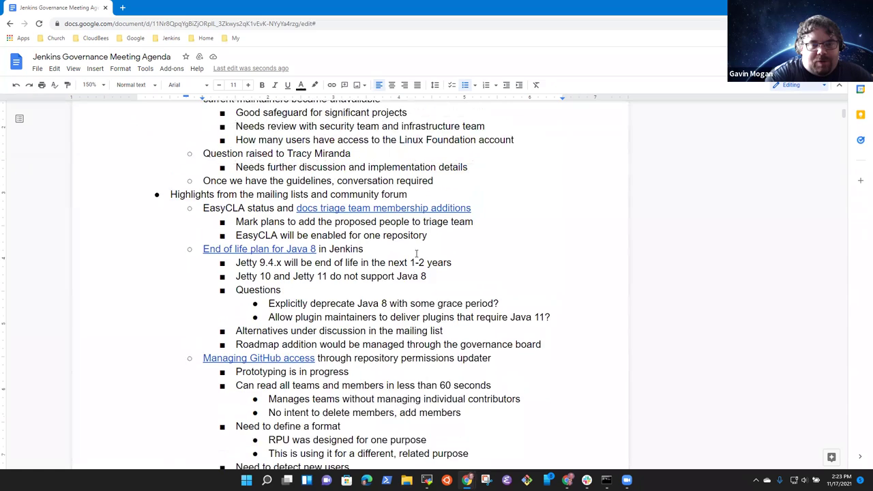
{"action": "scroll", "coordinate": [422, 262], "scroll_direction": "up", "scroll_amount": 3}
{"action": "left_click", "coordinate": [217, 189]}
{"action": "left_click", "coordinate": [236, 189]}
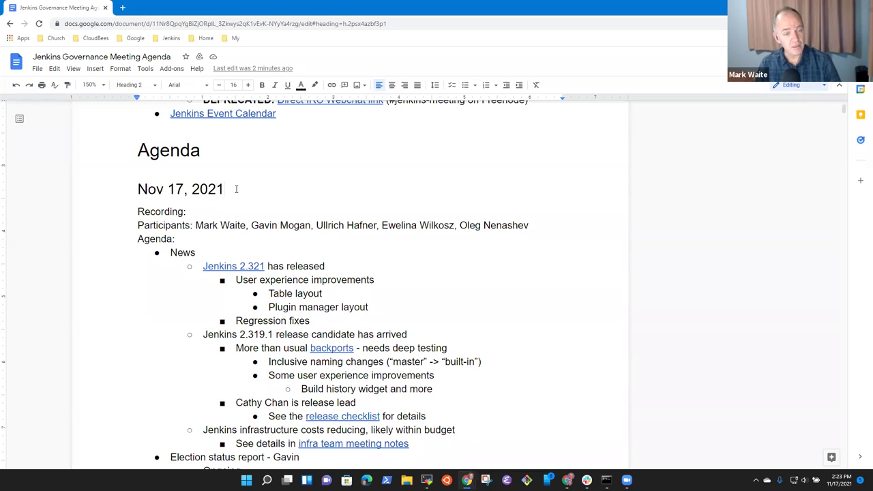
Step: Add the heading "Dec 1, 2021" above the "Nov 17, 2021" heading in the agenda
{"action": "key", "text": "Home"}
{"action": "key", "text": "Return"}
{"action": "key", "text": "Up"}
{"action": "type", "text": "Dec"}
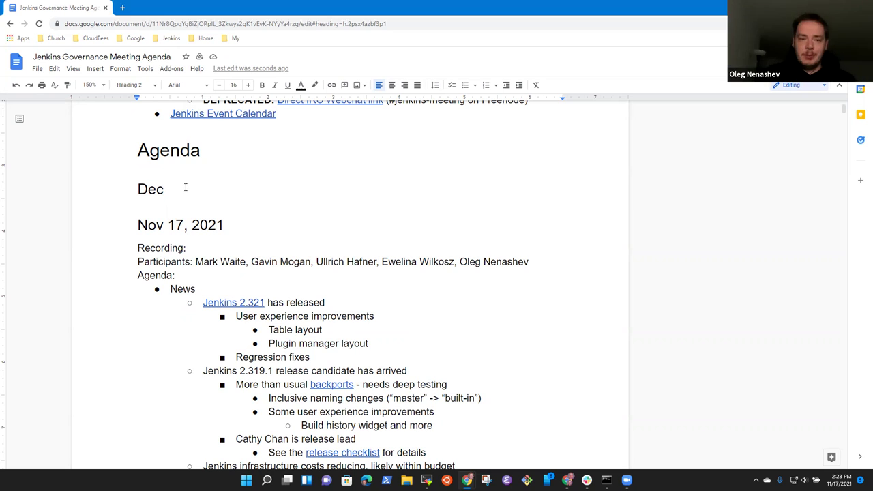
{"action": "key", "text": "Right"}
{"action": "key", "text": "Up"}
{"action": "key", "text": "End"}
{"action": "type", "text": "1, 2021"}
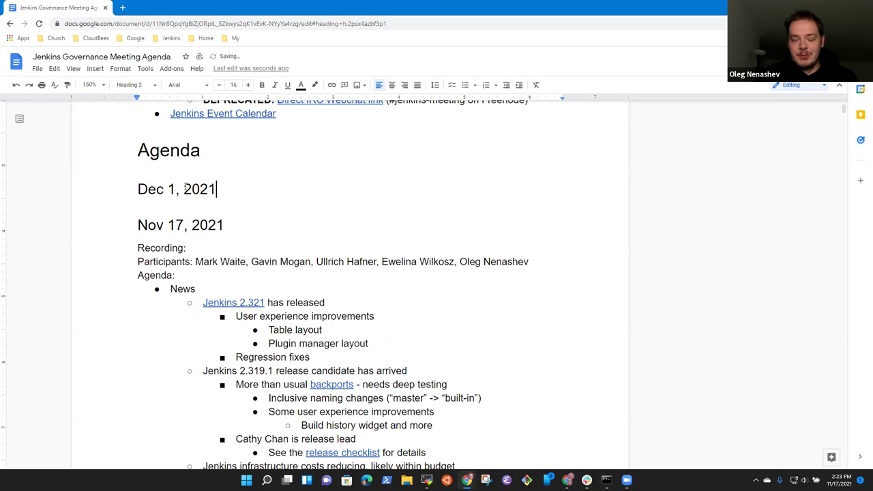
Step: Copy the Recording, Participants, Agenda and News lines from the Nov 17 section into the section under "Dec 1, 2021"
{"action": "key", "text": "Down"}
{"action": "key", "text": "Down"}
{"action": "key", "text": "Down"}
{"action": "key", "text": "Up"}
{"action": "key", "text": "Home"}
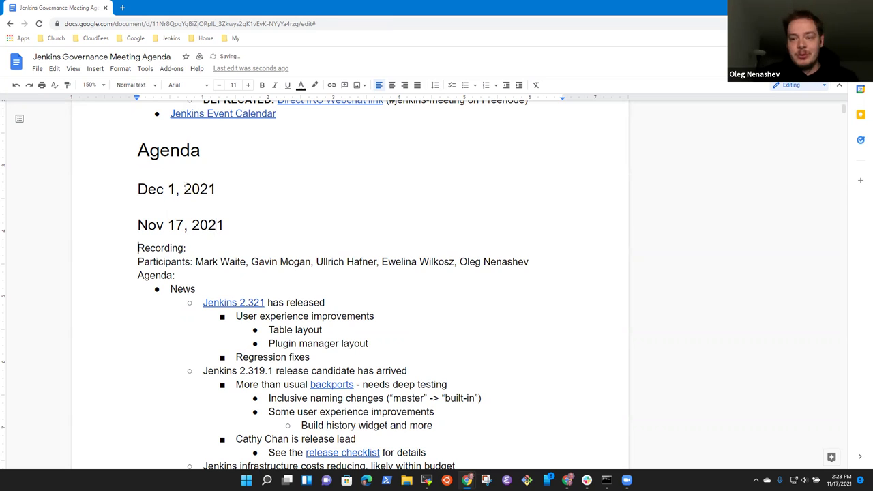
{"action": "key", "text": "shift+End"}
{"action": "key", "text": "shift+Down"}
{"action": "key", "text": "shift+End"}
{"action": "key", "text": "Up"}
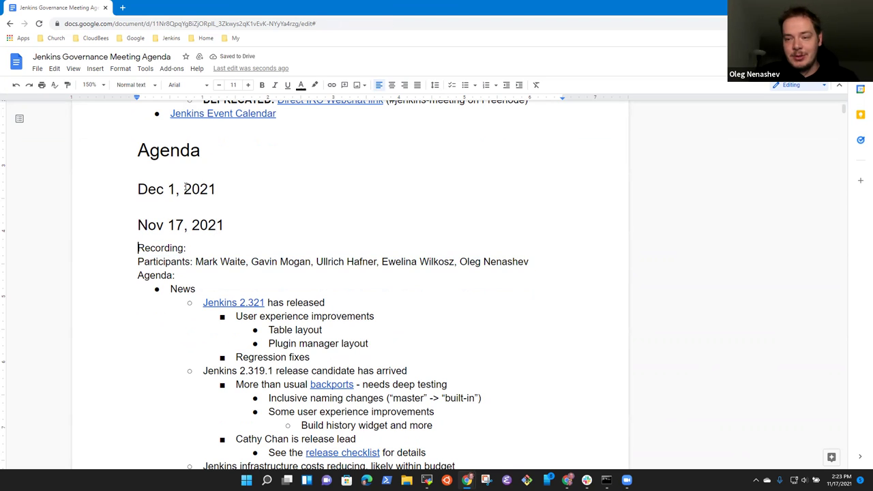
{"action": "key", "text": "Down"}
{"action": "key", "text": "shift+End"}
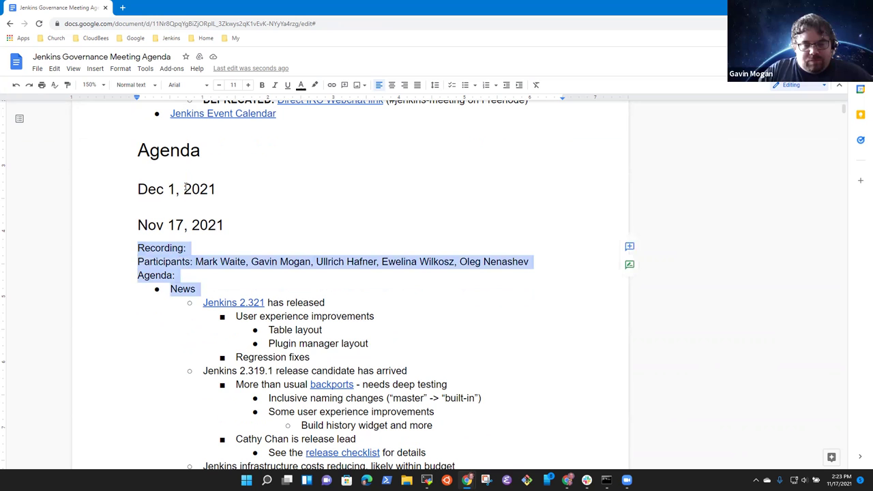
{"action": "key", "text": "Up"}
{"action": "key", "text": "Up"}
{"action": "key", "text": "End"}
{"action": "key", "text": "Return"}
{"action": "key", "text": "ctrl+v"}
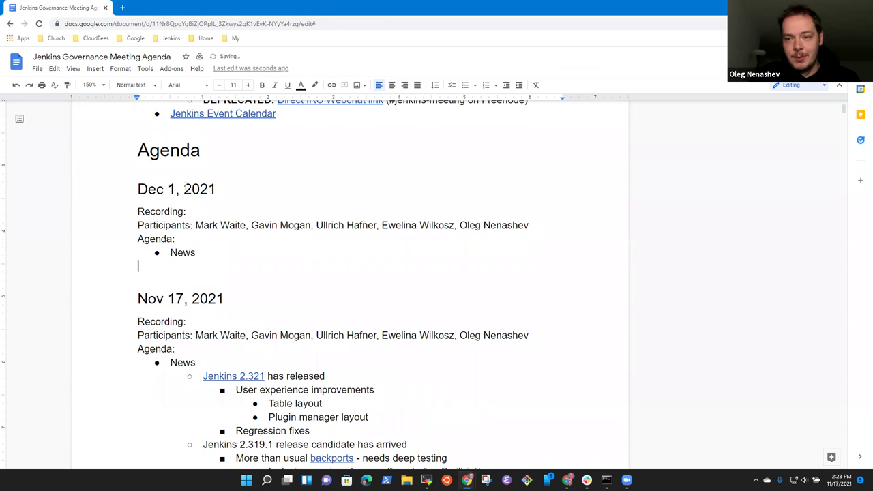
Step: Copy the election status report bullet from the Nov 17 agenda to below "News" in the Dec 1 agenda
{"action": "scroll", "coordinate": [185, 188], "scroll_direction": "down", "scroll_amount": 5}
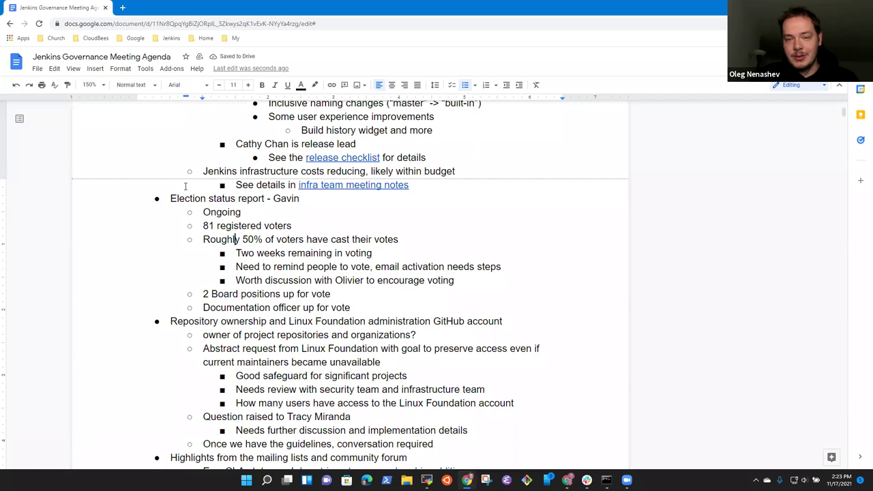
{"action": "key", "text": "Up"}
{"action": "key", "text": "Up"}
{"action": "key", "text": "Up"}
{"action": "key", "text": "Home"}
{"action": "key", "text": "shift+End"}
{"action": "key", "text": "ctrl+c"}
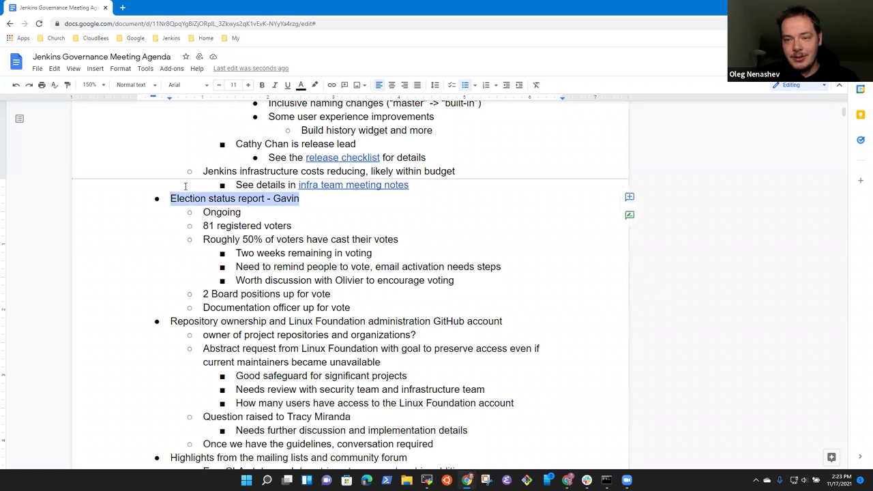
{"action": "key", "text": "Up"}
{"action": "key", "text": "Up"}
{"action": "key", "text": "Up"}
{"action": "key", "text": "Up"}
{"action": "key", "text": "Up"}
{"action": "key", "text": "Up"}
{"action": "key", "text": "Up"}
{"action": "key", "text": "Up"}
{"action": "key", "text": "Up"}
{"action": "key", "text": "Up"}
{"action": "key", "text": "Up"}
{"action": "key", "text": "Up"}
{"action": "key", "text": "Up"}
{"action": "key", "text": "Up"}
{"action": "key", "text": "Up"}
{"action": "key", "text": "Up"}
{"action": "key", "text": "Up"}
{"action": "key", "text": "Up"}
{"action": "key", "text": "Up"}
{"action": "key", "text": "Up"}
{"action": "key", "text": "Down"}
{"action": "key", "text": "Return"}
{"action": "key", "text": "ctrl+v"}
Step: Copy the bullet "Highlights from the mailing lists and community forum" to below the election status report in the Dec 1 agenda
{"action": "scroll", "coordinate": [185, 188], "scroll_direction": "down", "scroll_amount": 12}
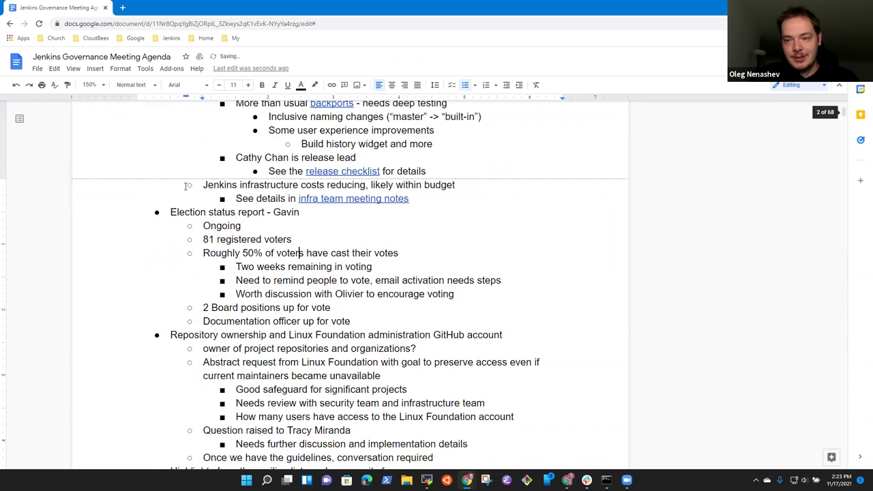
{"action": "scroll", "coordinate": [185, 186], "scroll_direction": "up", "scroll_amount": 4}
{"action": "scroll", "coordinate": [185, 186], "scroll_direction": "up", "scroll_amount": 2}
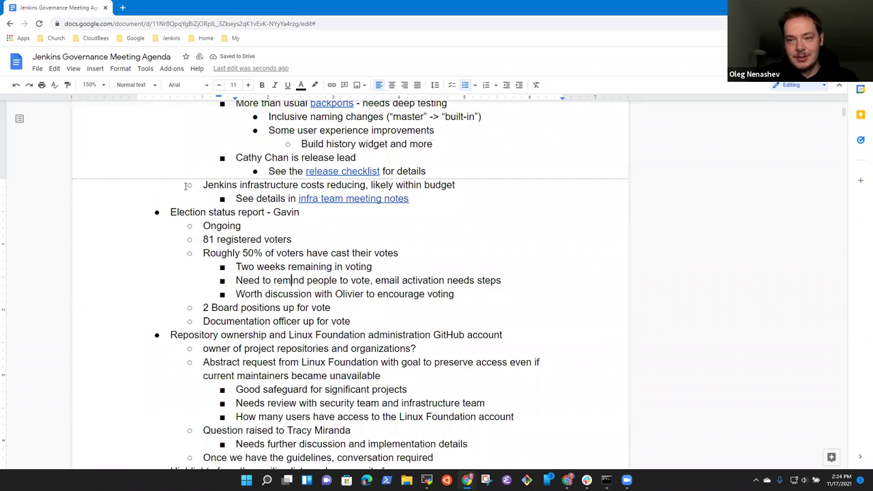
{"action": "scroll", "coordinate": [185, 186], "scroll_direction": "down", "scroll_amount": 5}
{"action": "key", "text": "Up"}
{"action": "key", "text": "Up"}
{"action": "key", "text": "Up"}
{"action": "key", "text": "Up"}
{"action": "key", "text": "Up"}
{"action": "key", "text": "Up"}
{"action": "key", "text": "Up"}
{"action": "key", "text": "Up"}
{"action": "key", "text": "Up"}
{"action": "key", "text": "Up"}
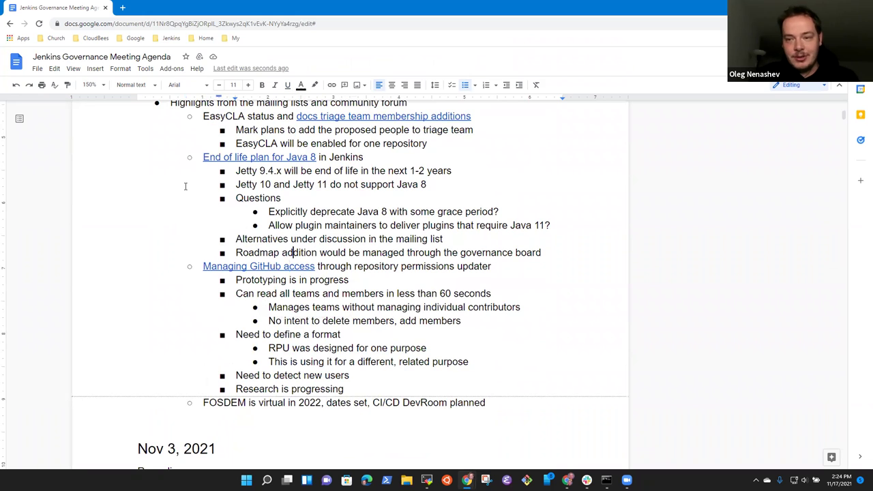
{"action": "key", "text": "Up"}
{"action": "key", "text": "Up"}
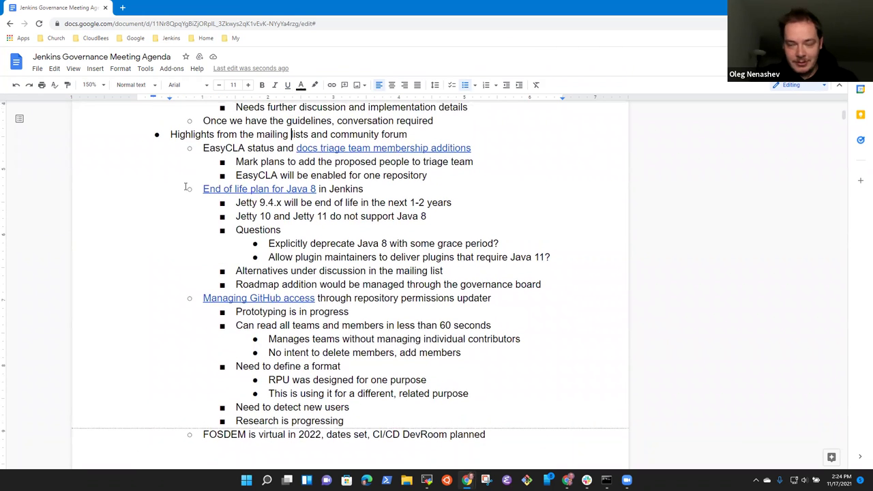
{"action": "key", "text": "shift+End"}
{"action": "key", "text": "ctrl+c"}
{"action": "key", "text": "Up"}
{"action": "key", "text": "Up"}
{"action": "key", "text": "Up"}
{"action": "key", "text": "Up"}
{"action": "key", "text": "Up"}
{"action": "key", "text": "Up"}
{"action": "key", "text": "Up"}
{"action": "key", "text": "Up"}
{"action": "key", "text": "Up"}
{"action": "key", "text": "Up"}
{"action": "key", "text": "Up"}
{"action": "key", "text": "Up"}
{"action": "key", "text": "Up"}
{"action": "key", "text": "Up"}
{"action": "key", "text": "Up"}
{"action": "key", "text": "Up"}
{"action": "key", "text": "Up"}
{"action": "key", "text": "Up"}
{"action": "key", "text": "Up"}
{"action": "key", "text": "Up"}
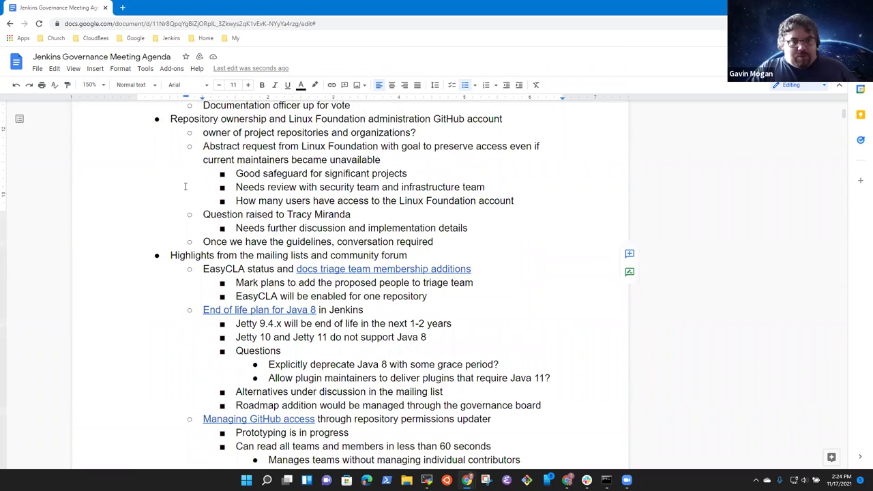
{"action": "key", "text": "Down"}
{"action": "key", "text": "Down"}
{"action": "key", "text": "Down"}
{"action": "key", "text": "Return"}
{"action": "key", "text": "ctrl+v"}
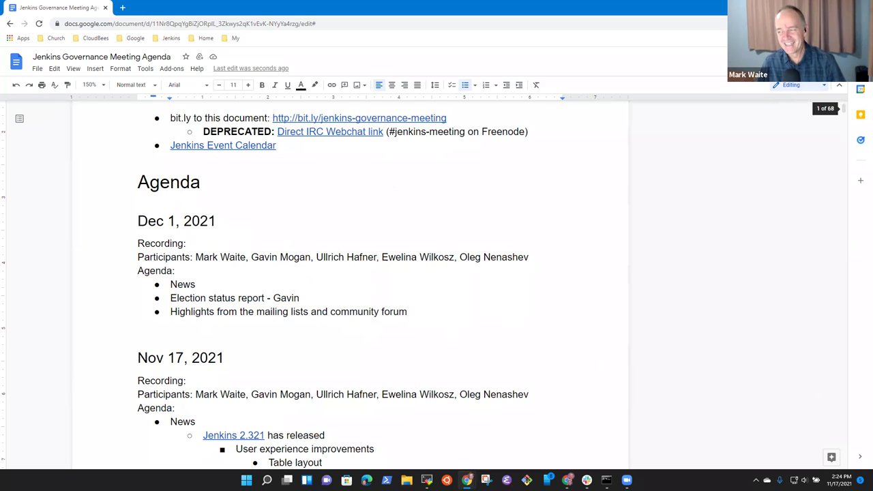
Step: Switch to the Zoom meeting controls
{"action": "mouse_move", "coordinate": [627, 477]}
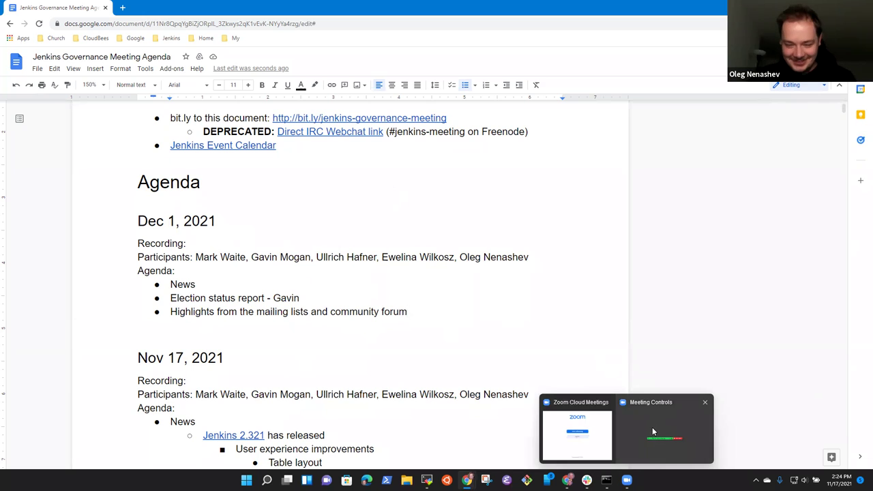